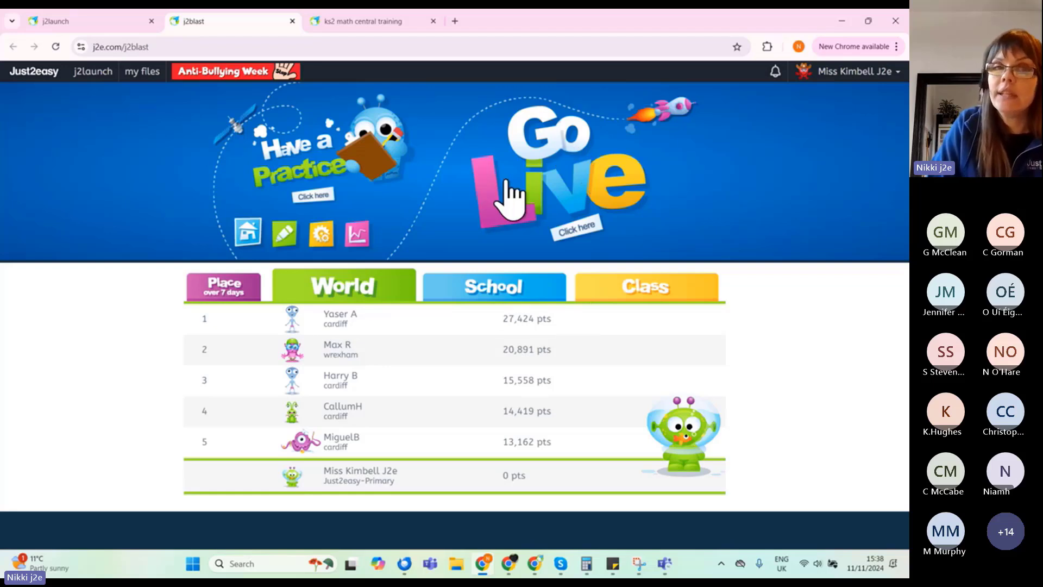
Step: Start a times-tables practice round at level 4, covering the 2, 5 and 10 times tables
click(374, 159)
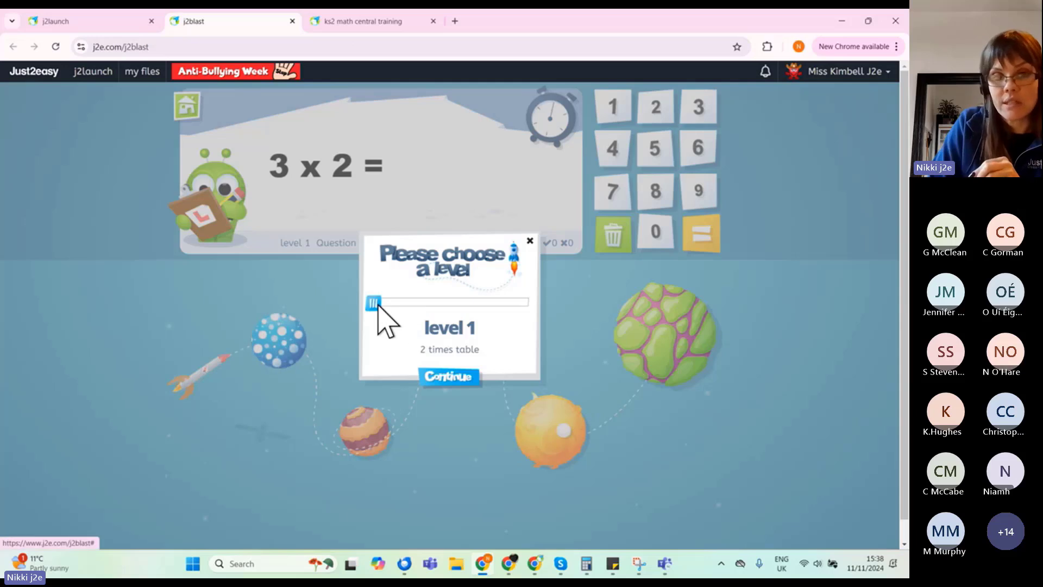
drag(378, 307, 404, 332)
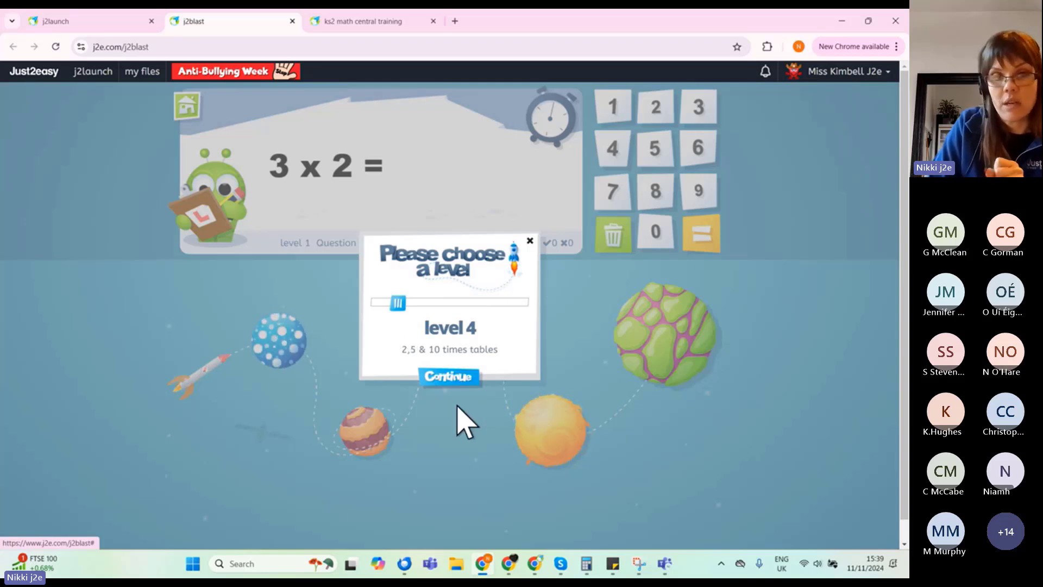
click(448, 379)
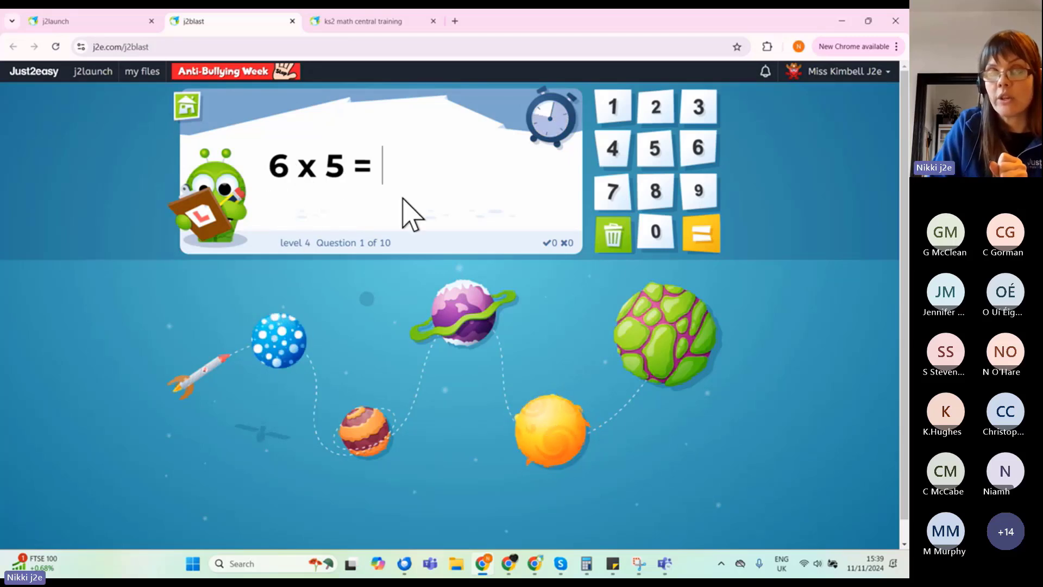
Step: Answer the first three practice questions: 30 for 6 x 5, 15 for 3 x 5 and 0 for 0 x 2
click(698, 107)
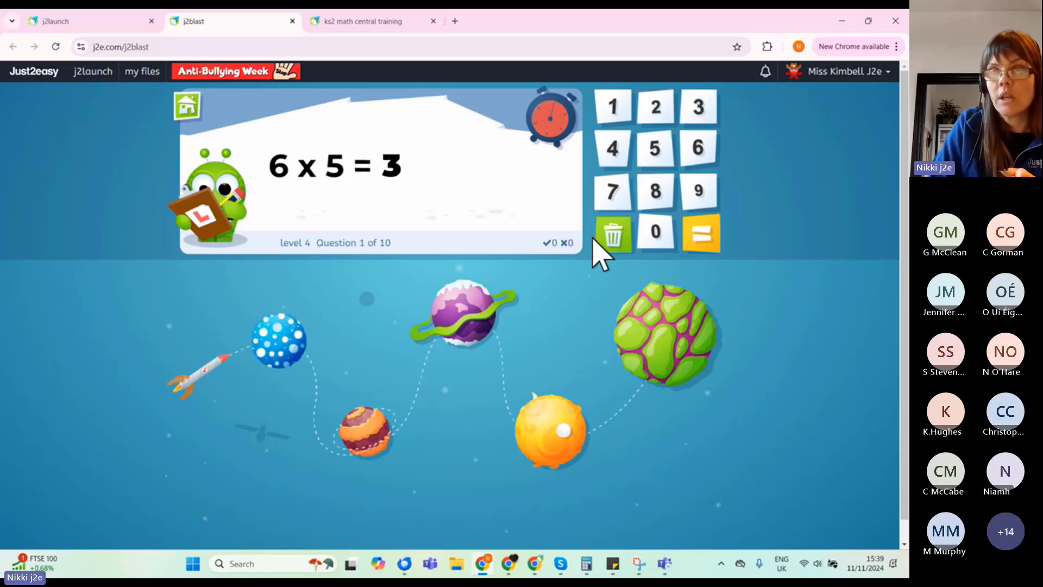
click(655, 232)
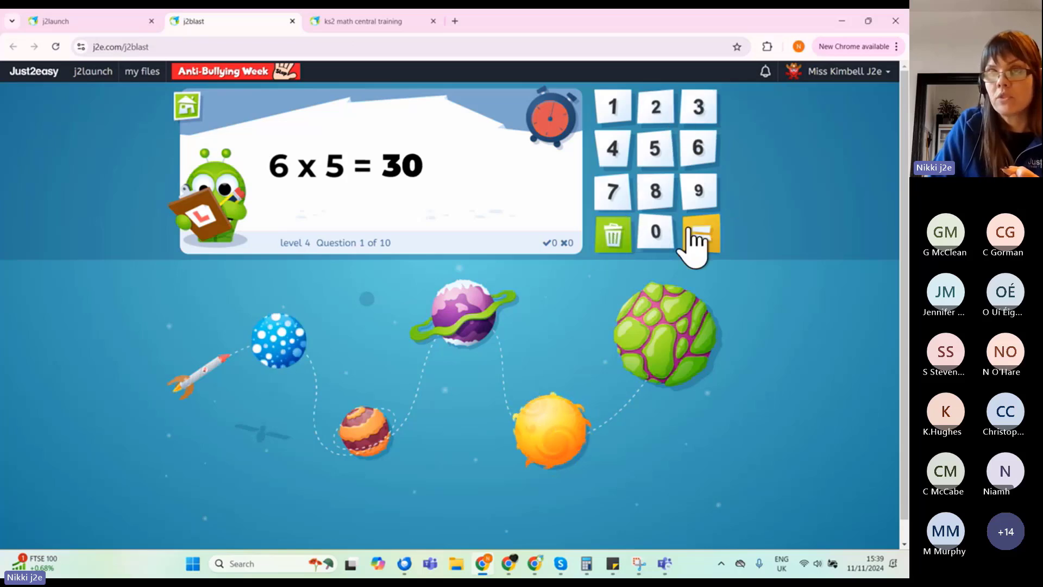
click(705, 246)
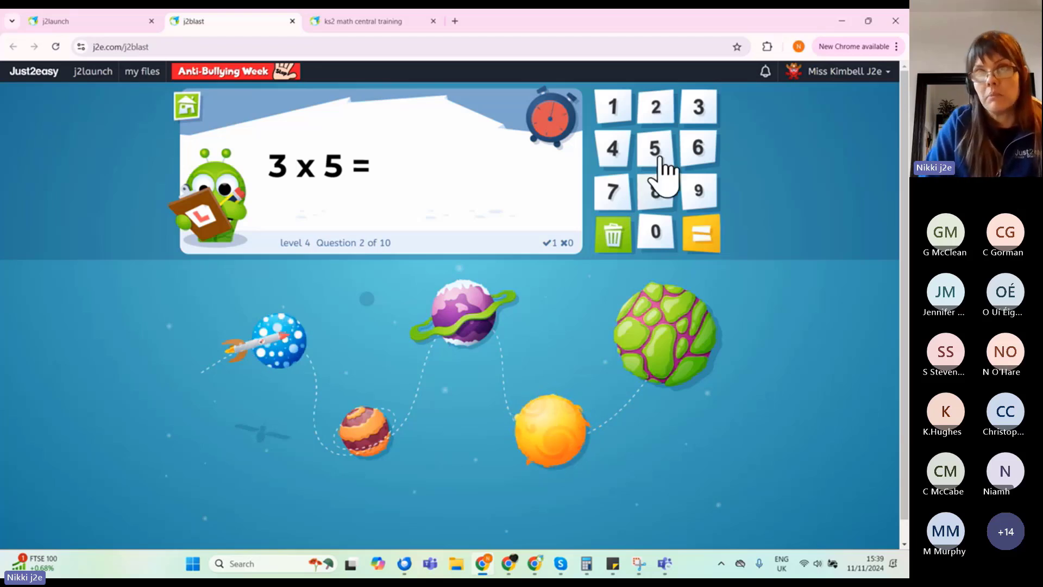
click(613, 106)
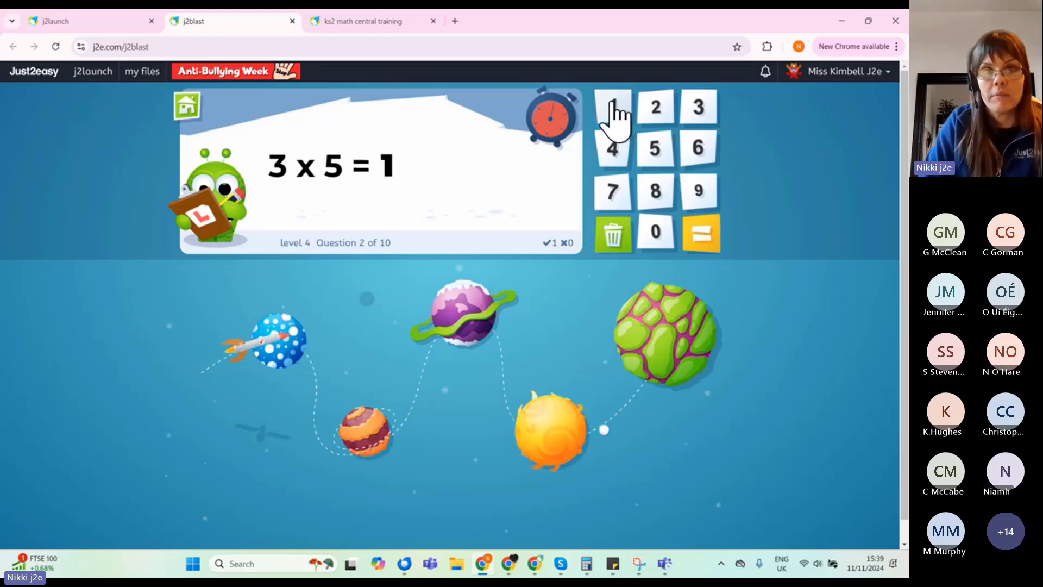
click(655, 150)
click(709, 247)
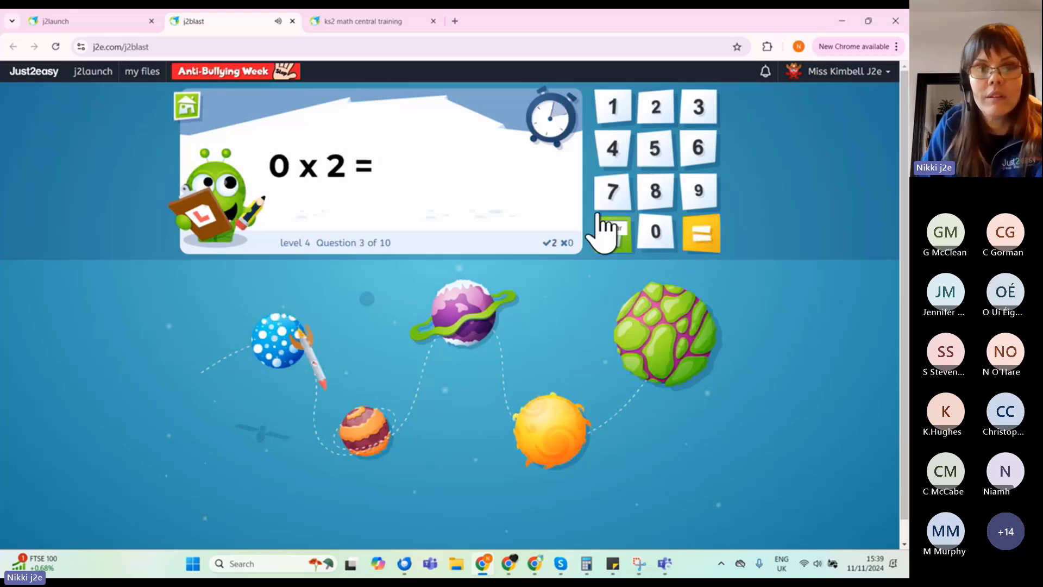
text(0)
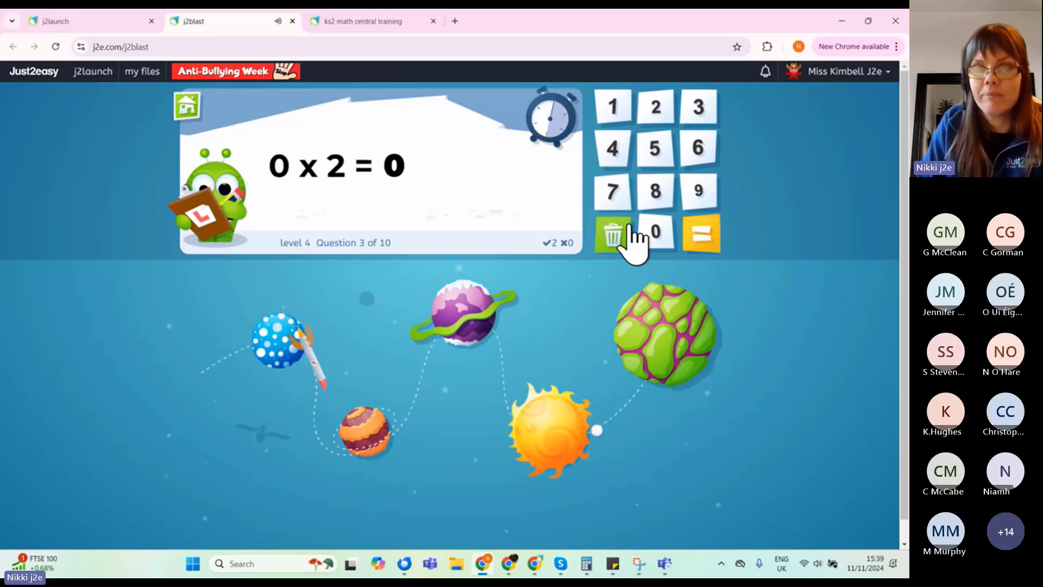
click(705, 235)
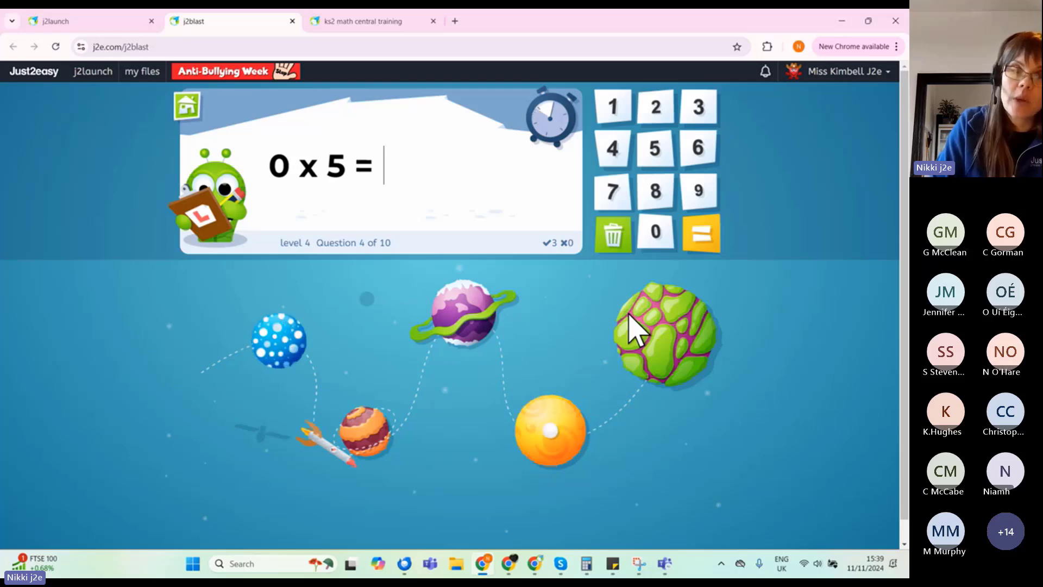
Step: Leave the practice round and view the class leaderboard with places over 7 days
click(188, 109)
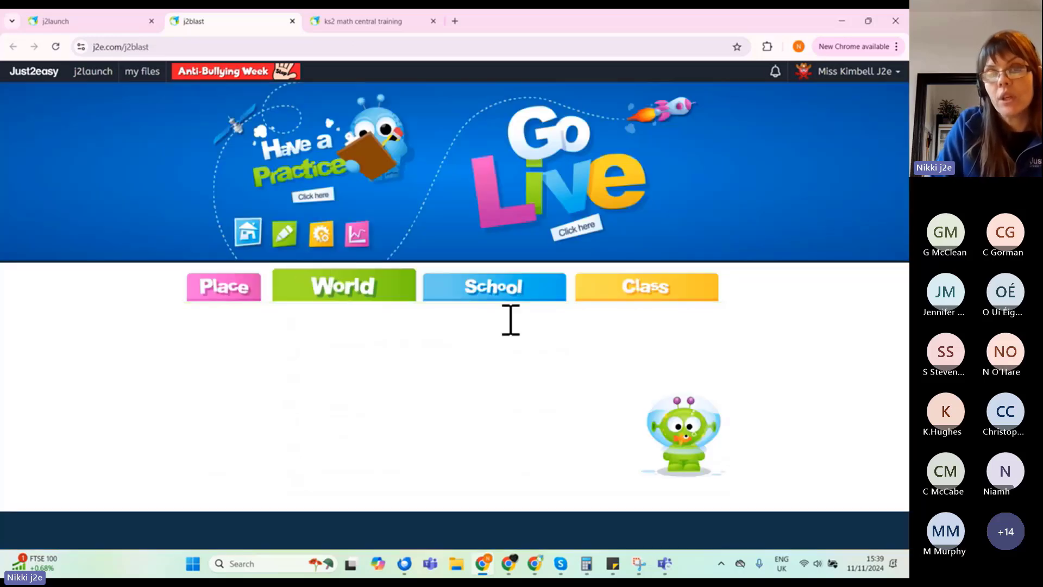
click(641, 294)
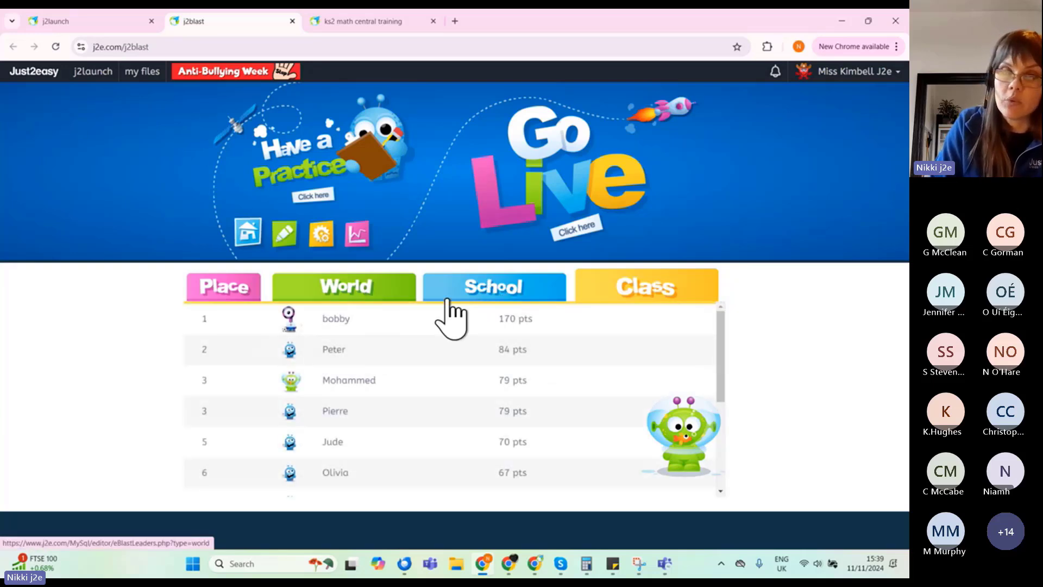
click(231, 288)
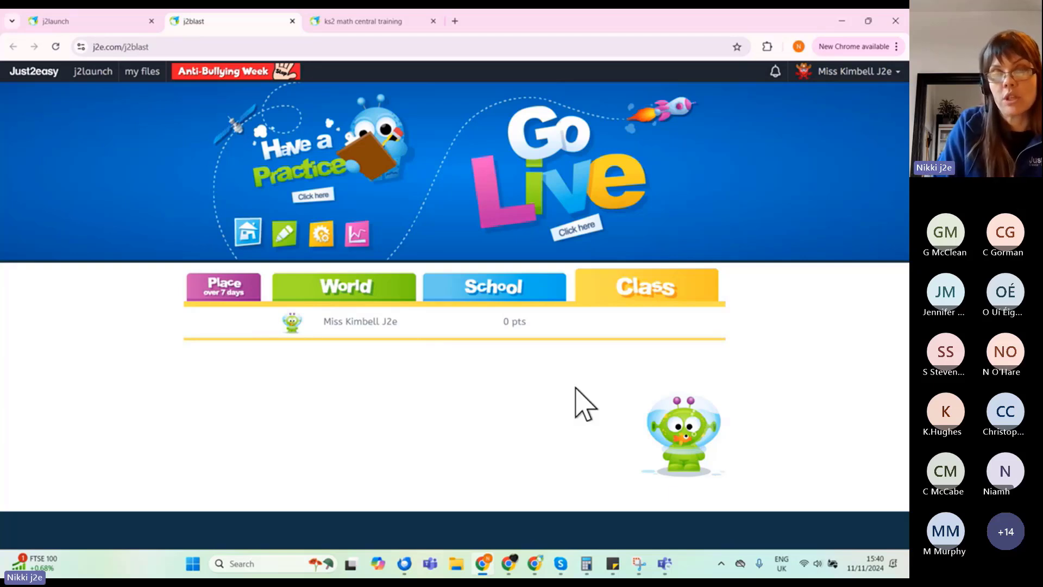
Step: Start a live times-tables race and answer 8 x 10 with 80
click(580, 185)
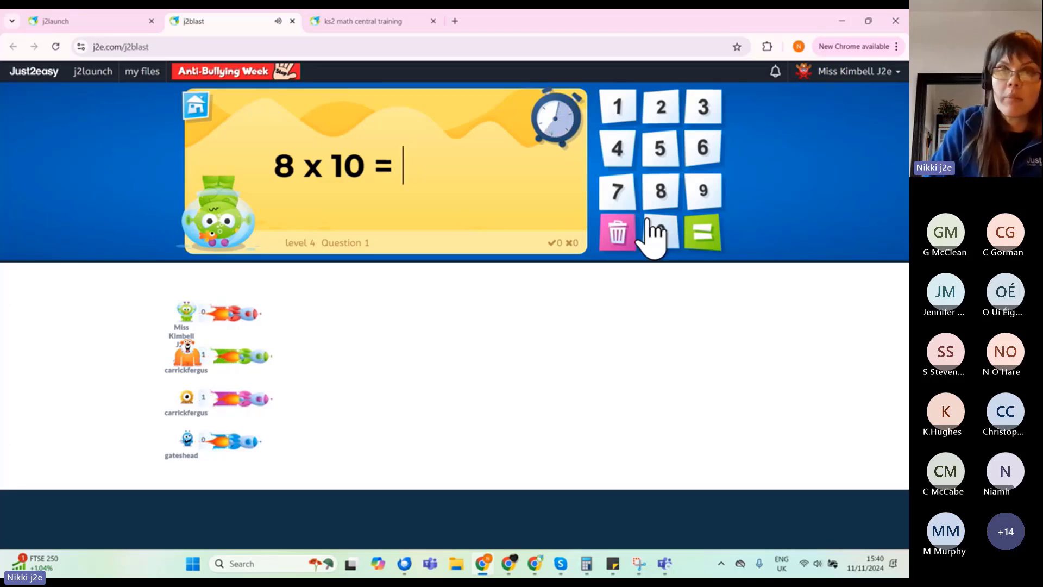
click(659, 198)
click(660, 231)
double_click(686, 231)
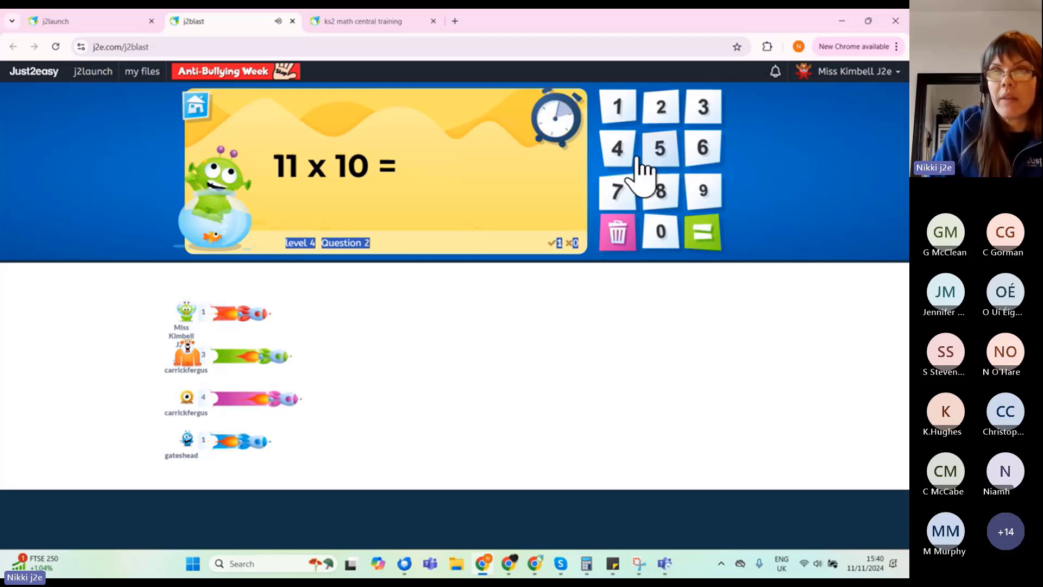
Step: Answer 11 x 10 with 110 and 4 x 5 with 20, and leave the live race
click(618, 108)
click(618, 108)
click(662, 239)
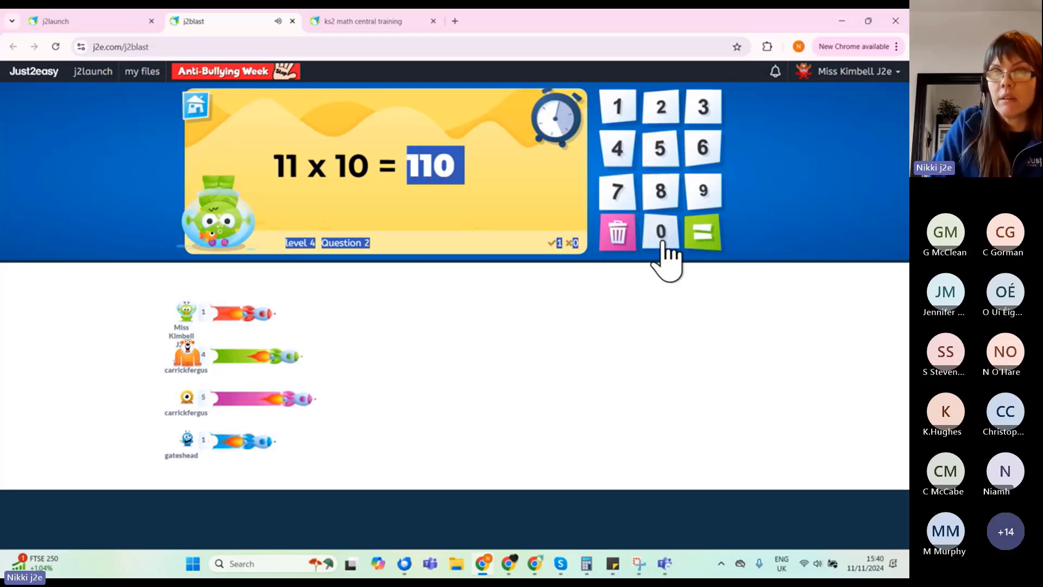
click(706, 239)
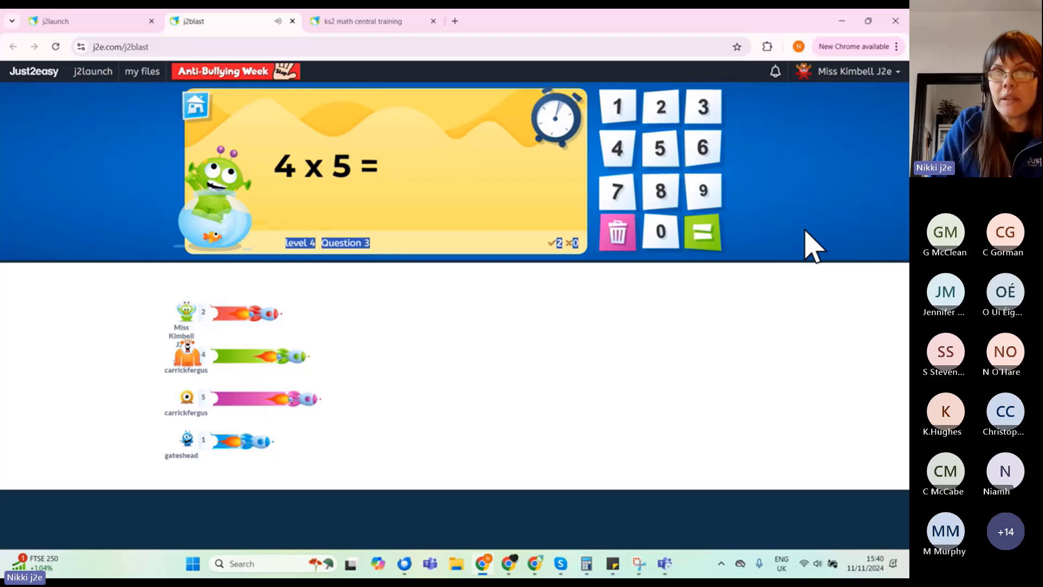
click(662, 117)
click(661, 240)
click(703, 233)
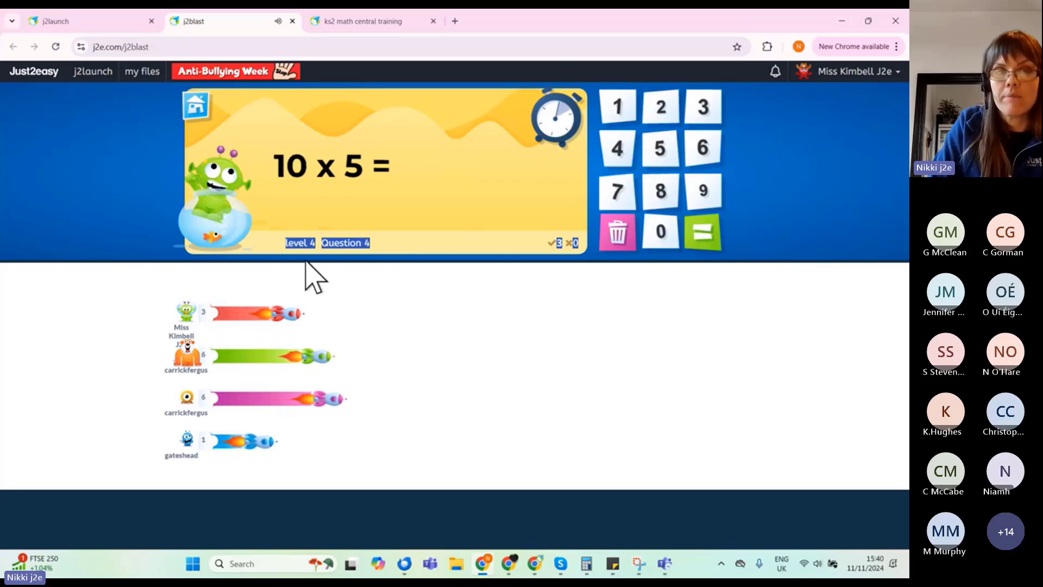
click(197, 105)
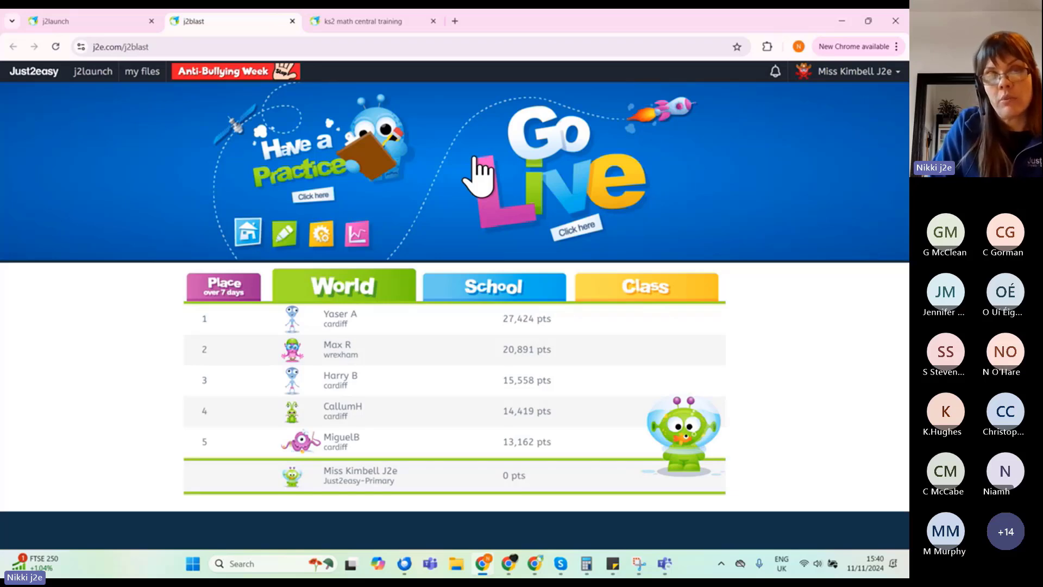
Step: Open the Mission Control results and set their period to year
click(357, 239)
mouse_move(596, 388)
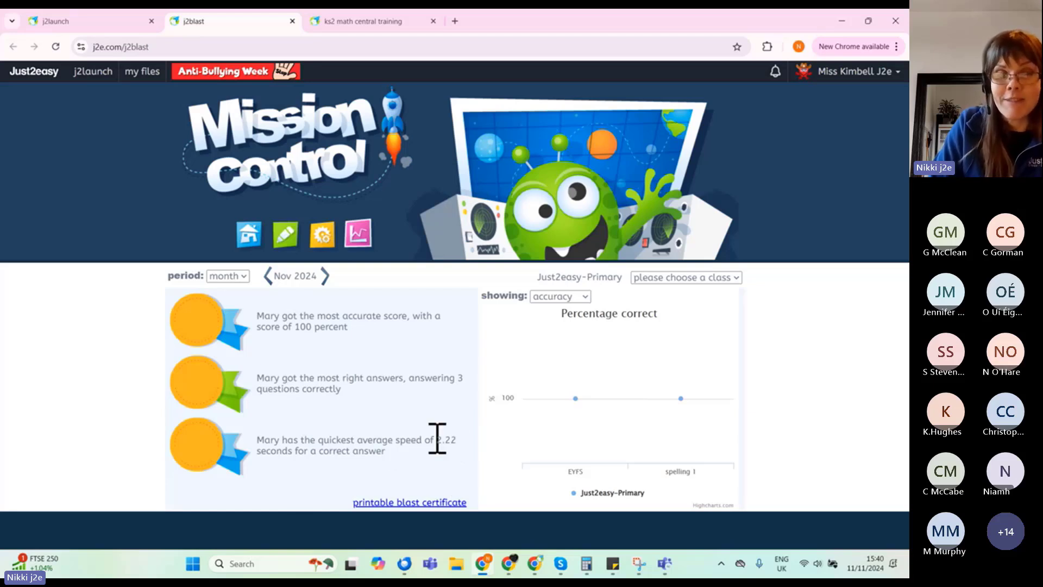
click(244, 278)
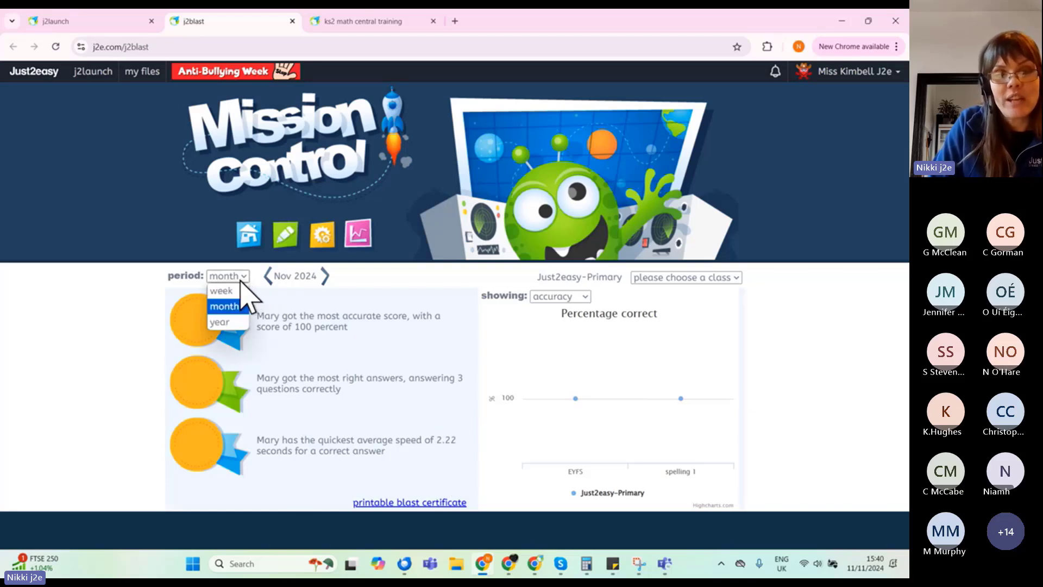
click(231, 323)
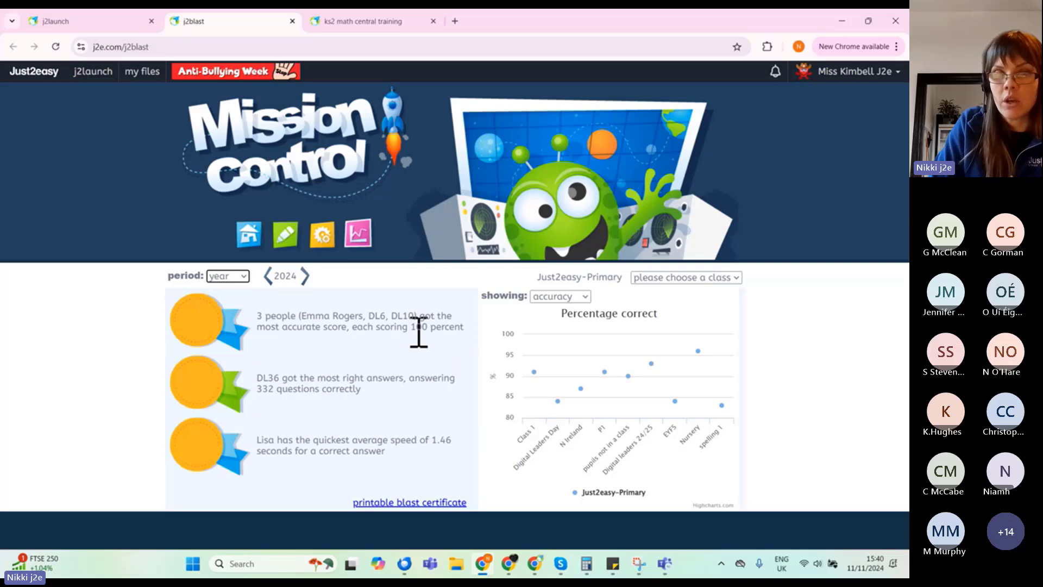
Step: View the printable blast certificate and close it
click(413, 503)
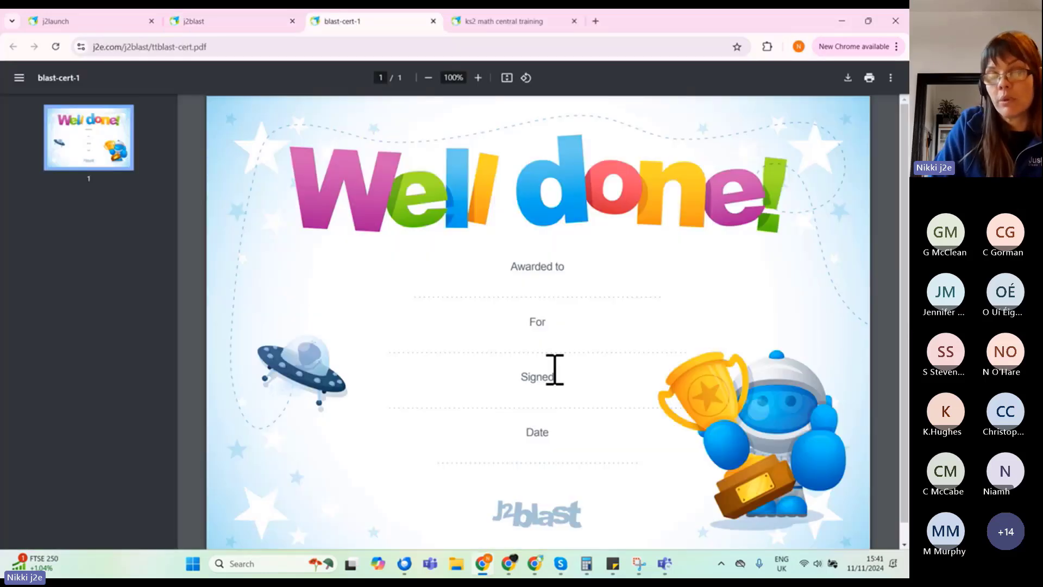
click(433, 20)
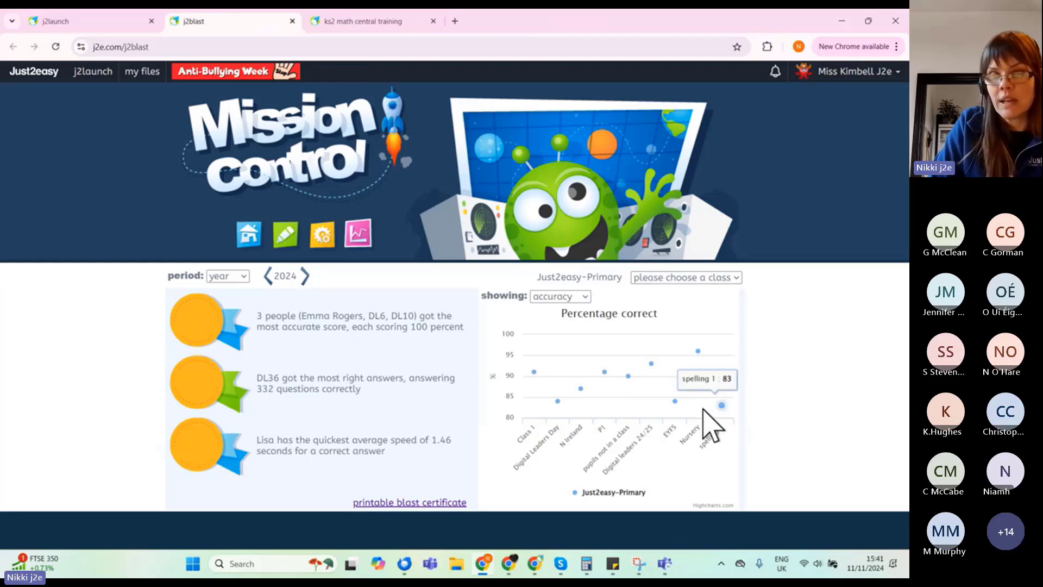
Step: Show the accuracy results for the Digital Leaders Day class and narrow them to user DL2
mouse_move(559, 402)
click(722, 278)
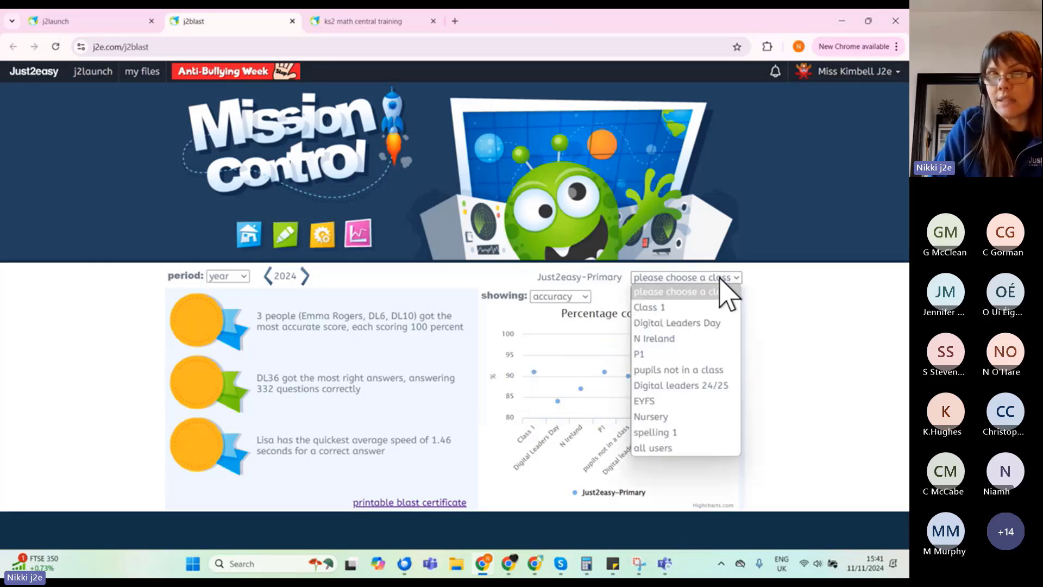
click(711, 323)
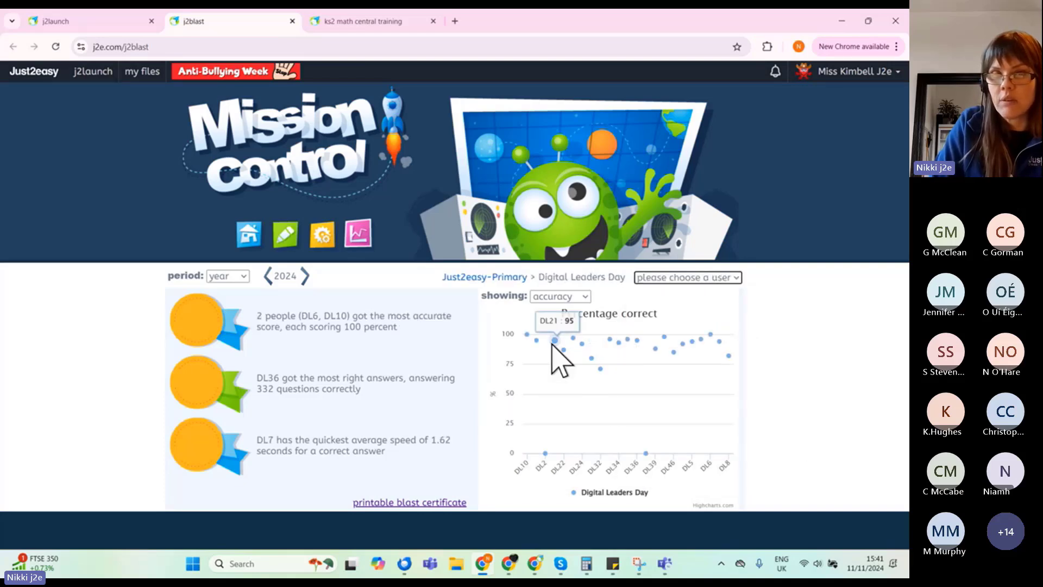
mouse_move(568, 346)
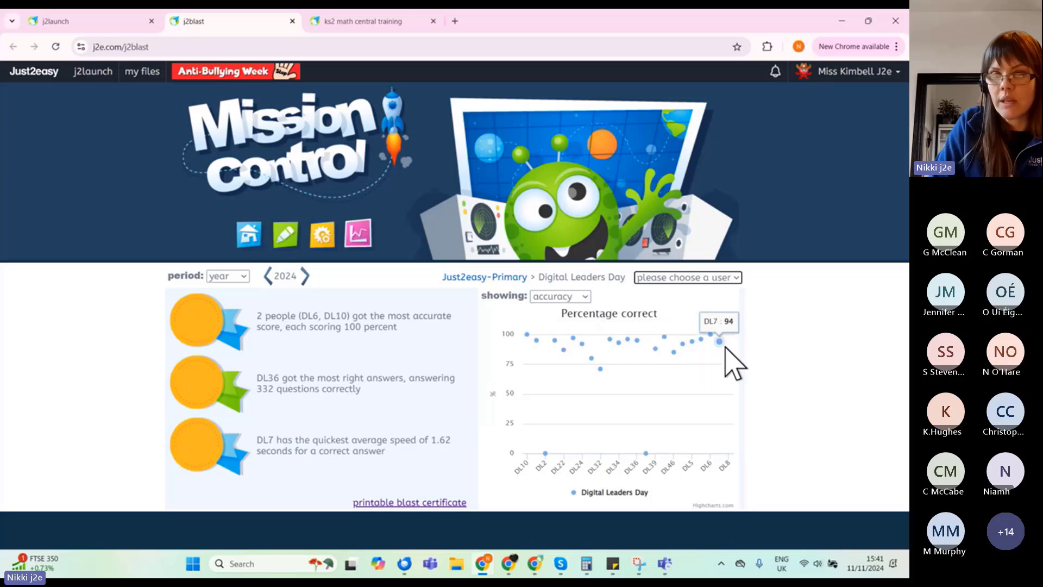
click(707, 278)
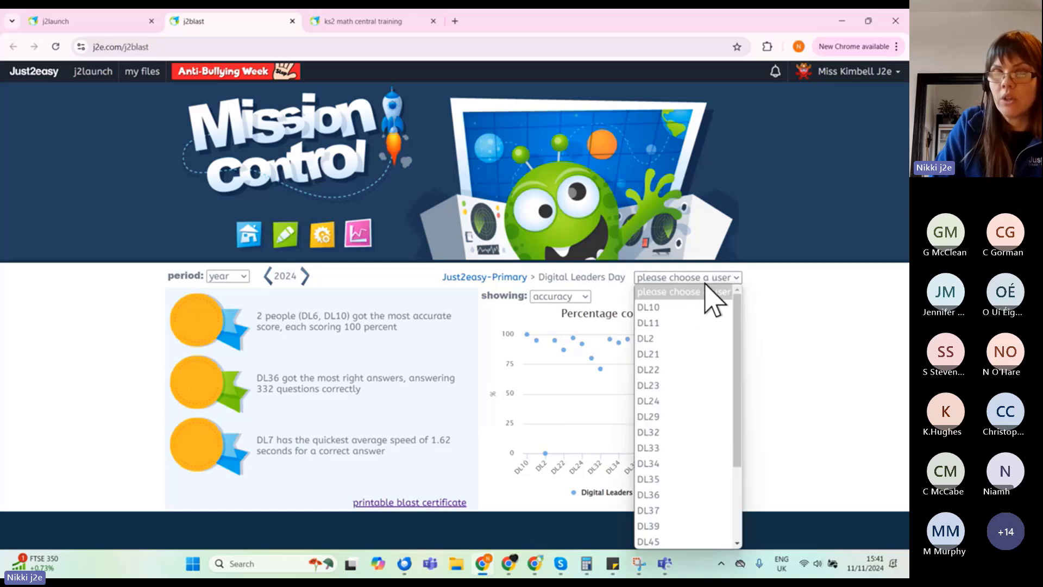
click(701, 357)
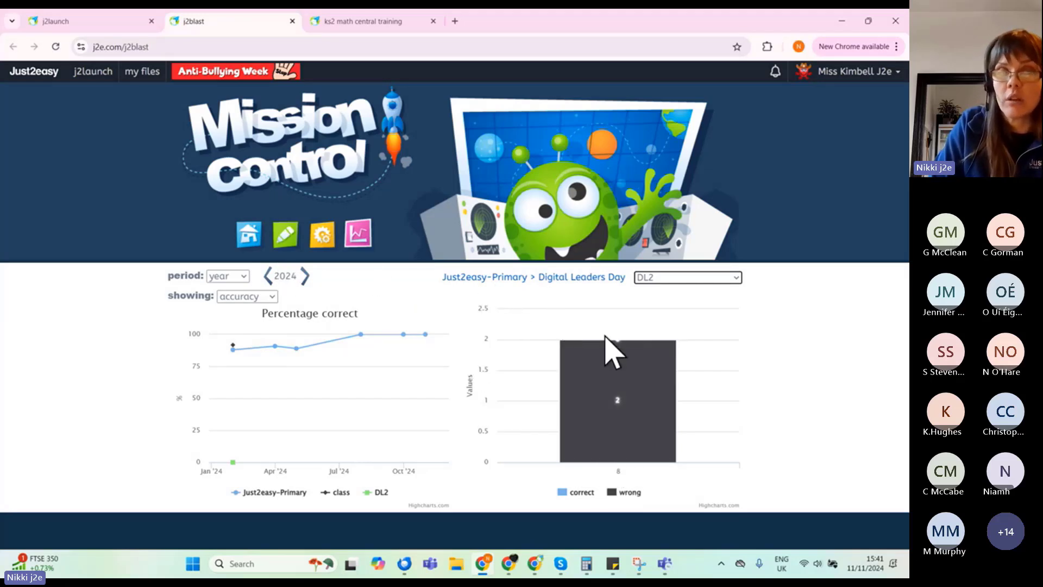
Step: Return to the game choice, open SATs blast KS2 and start a practice at level 4, adding and subtracting 3 one-digit numbers
click(251, 239)
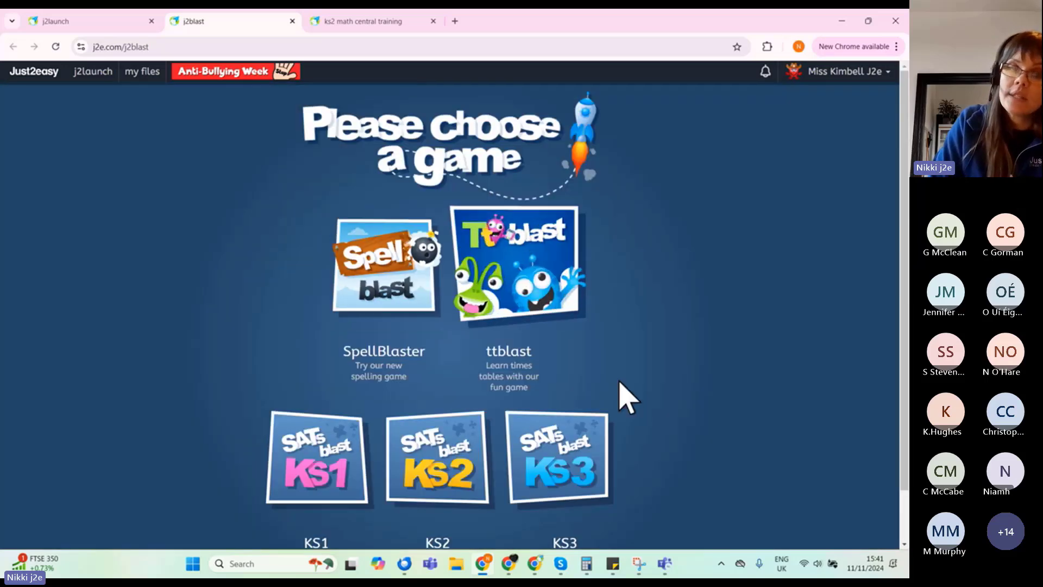
click(427, 466)
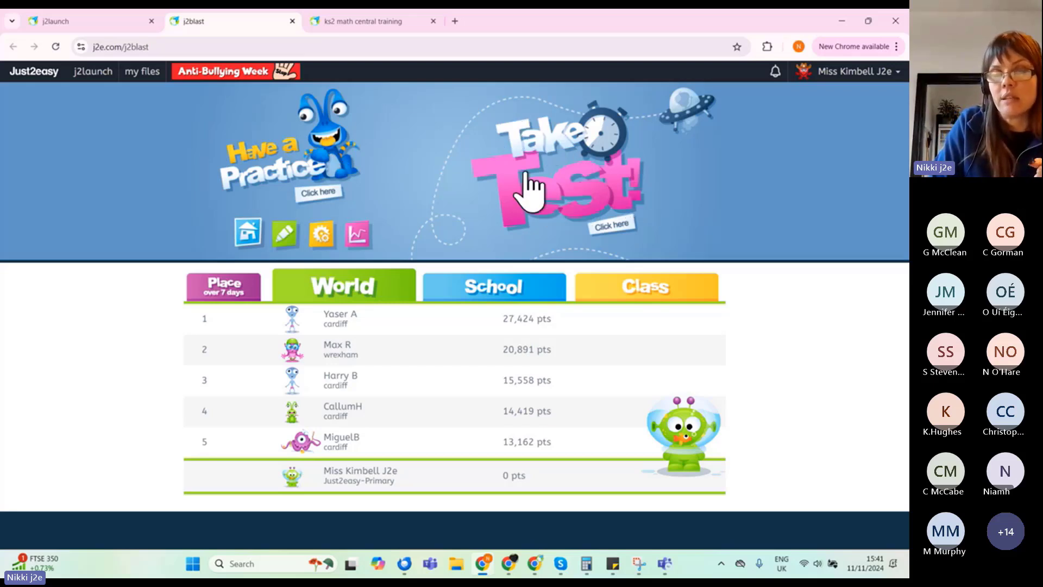
click(338, 168)
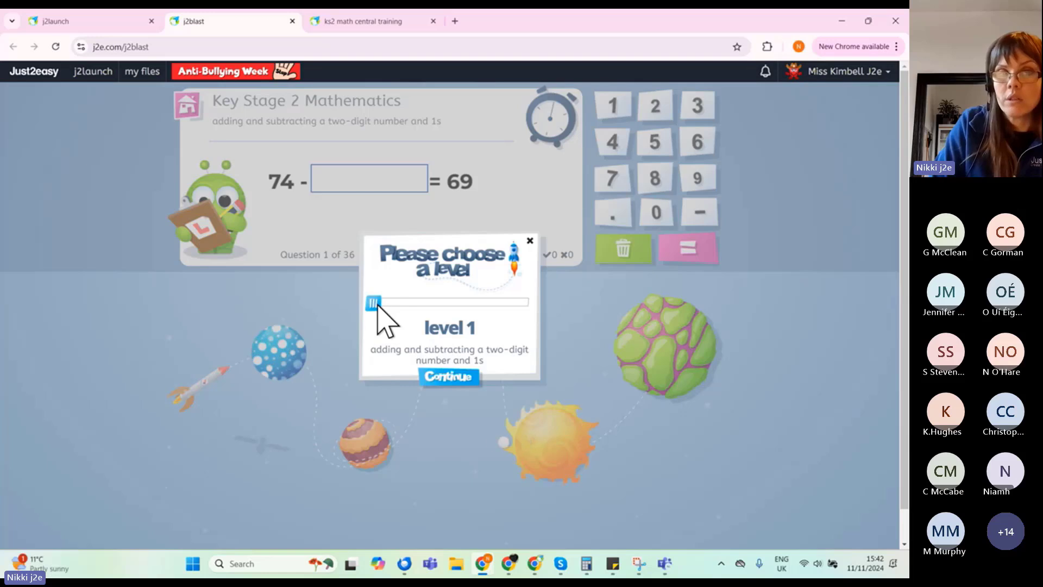
mouse_move(381, 306)
mouse_down()
mouse_move(526, 302)
mouse_move(394, 304)
mouse_up()
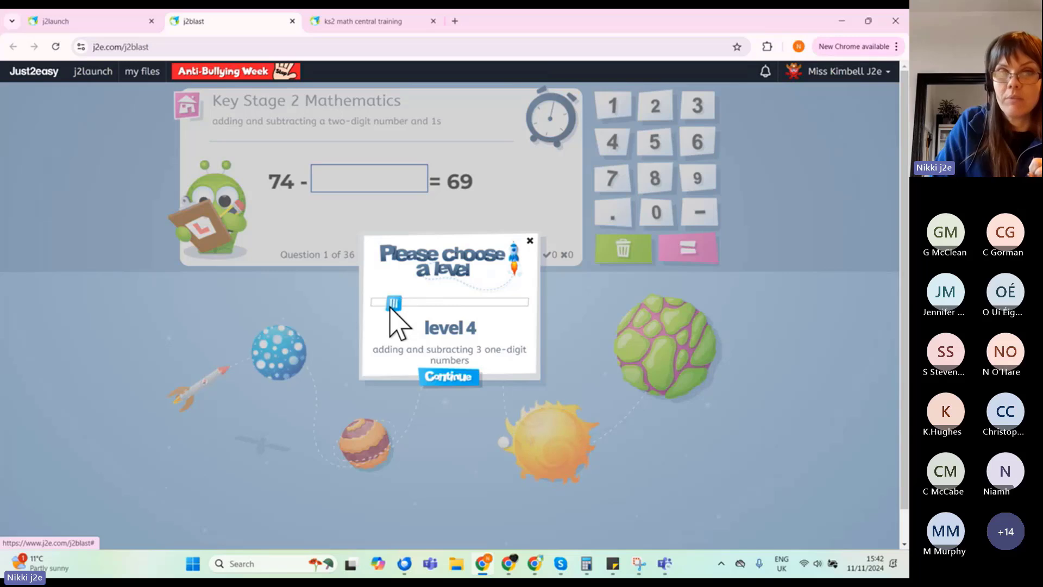
click(447, 377)
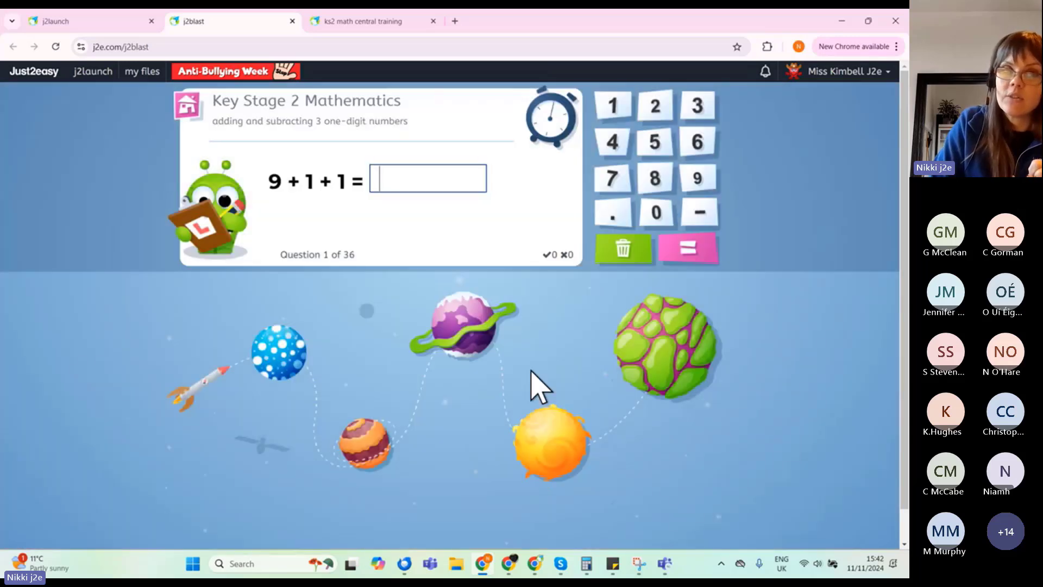
Step: Answer the first two practice questions with 11 and 8, and leave the practice for the SATs blast home page
click(612, 106)
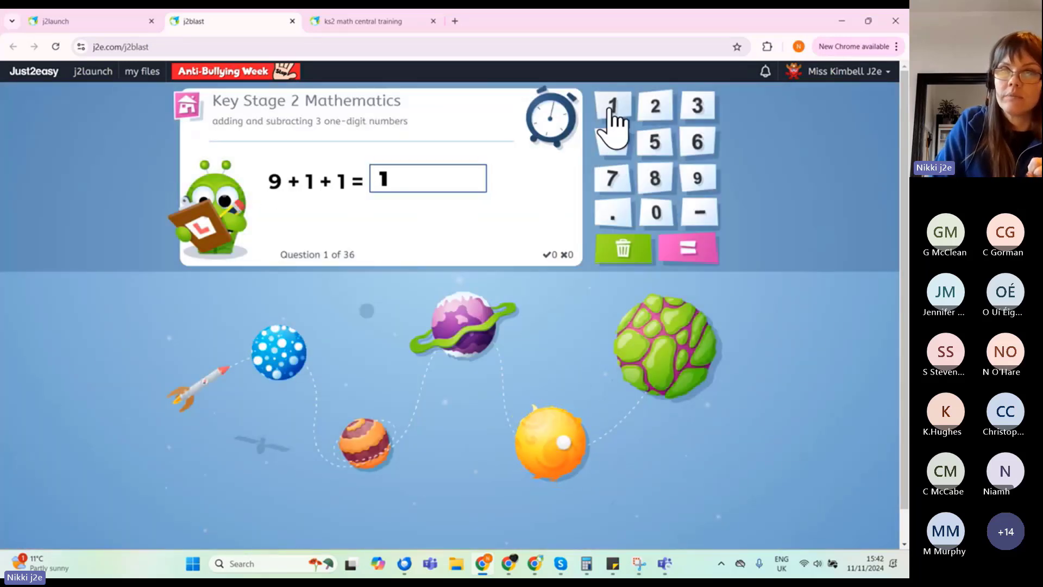
click(612, 106)
click(684, 251)
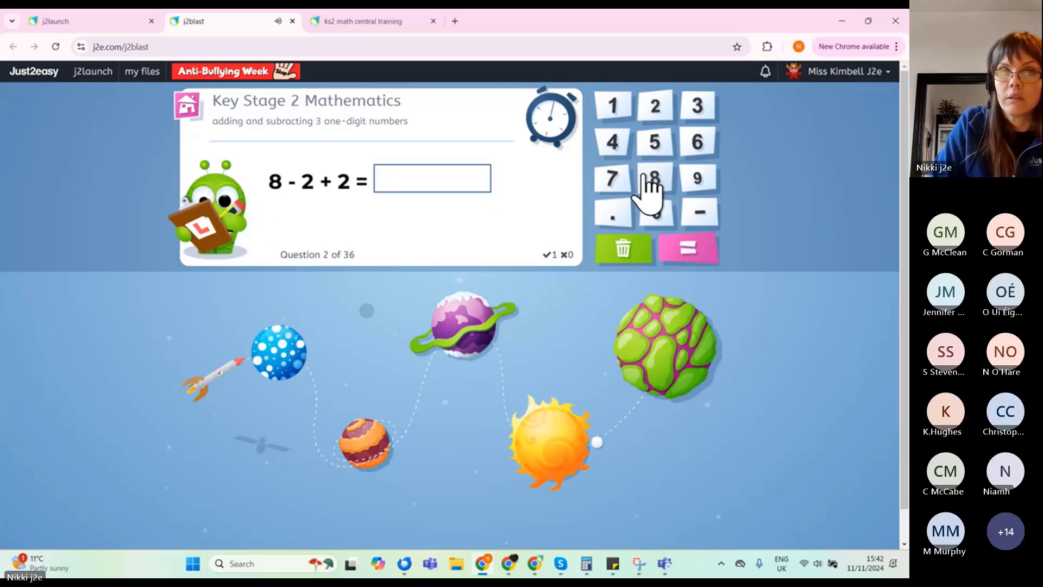
click(659, 185)
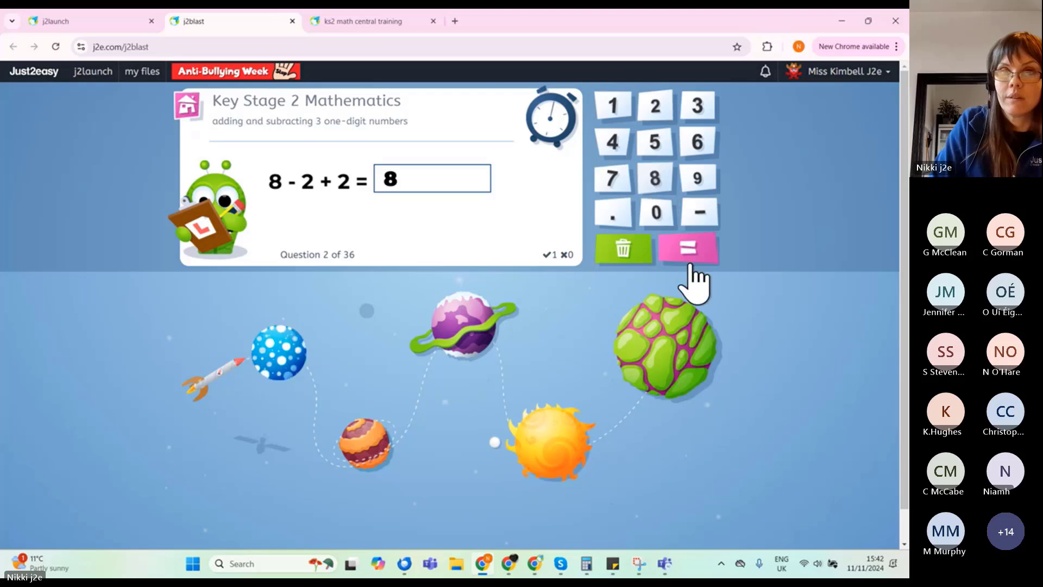
click(687, 256)
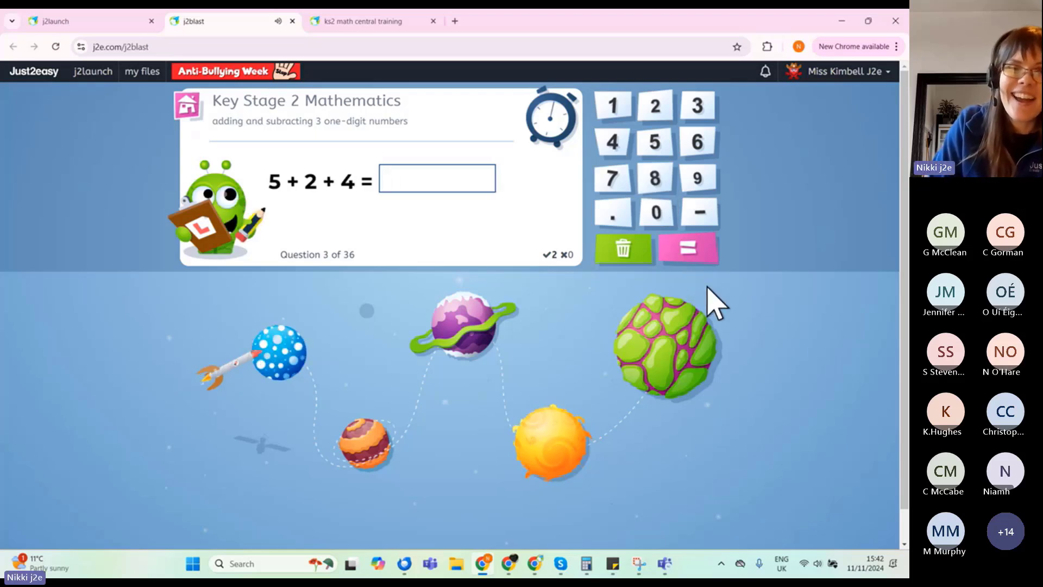
click(196, 111)
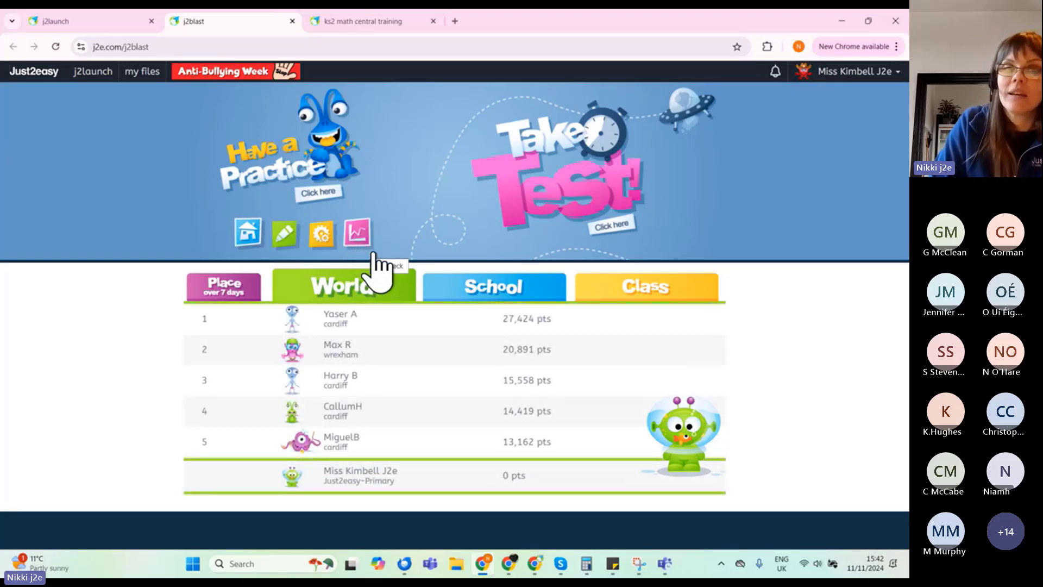
Step: Start the Paper 1 arithmetic test, answer its first two questions with 1 and leave the test
click(641, 195)
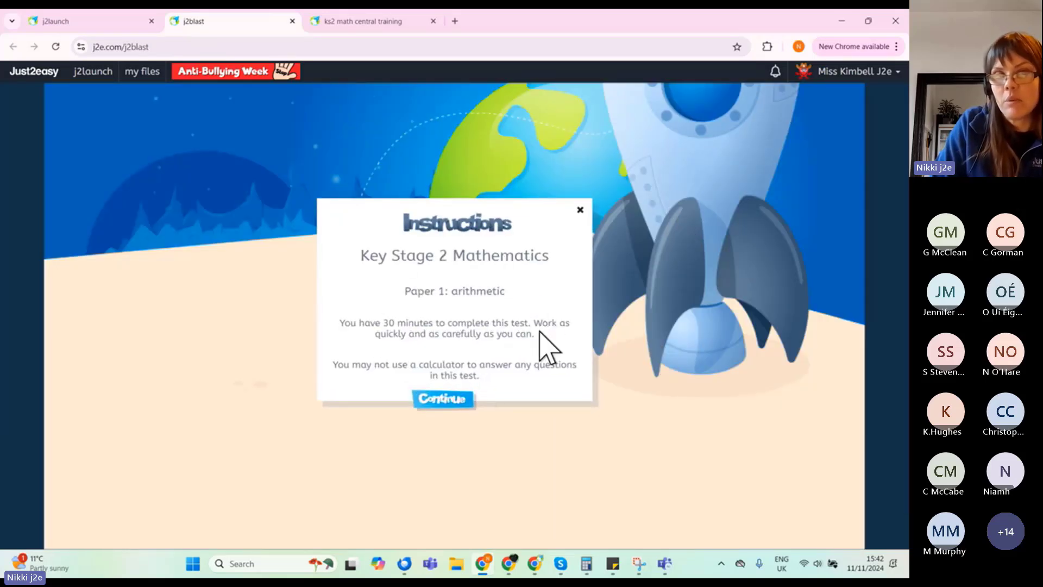
click(443, 400)
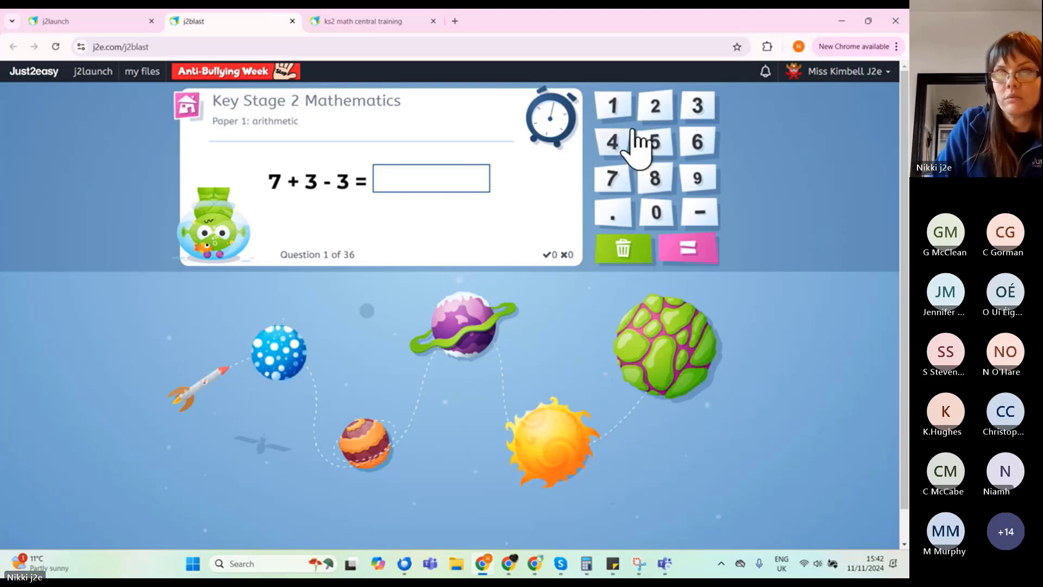
click(614, 108)
click(704, 260)
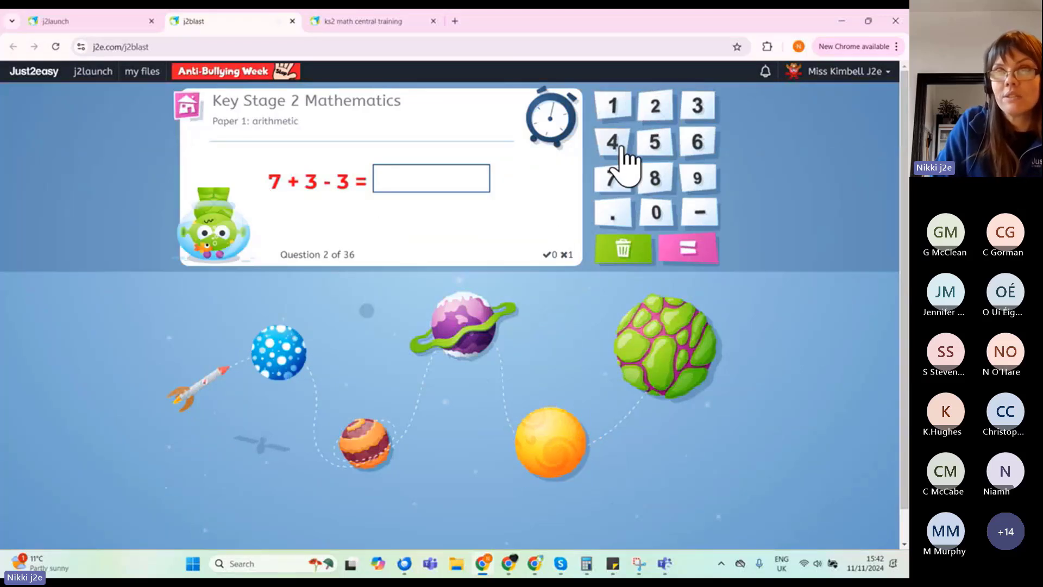
click(616, 109)
click(685, 250)
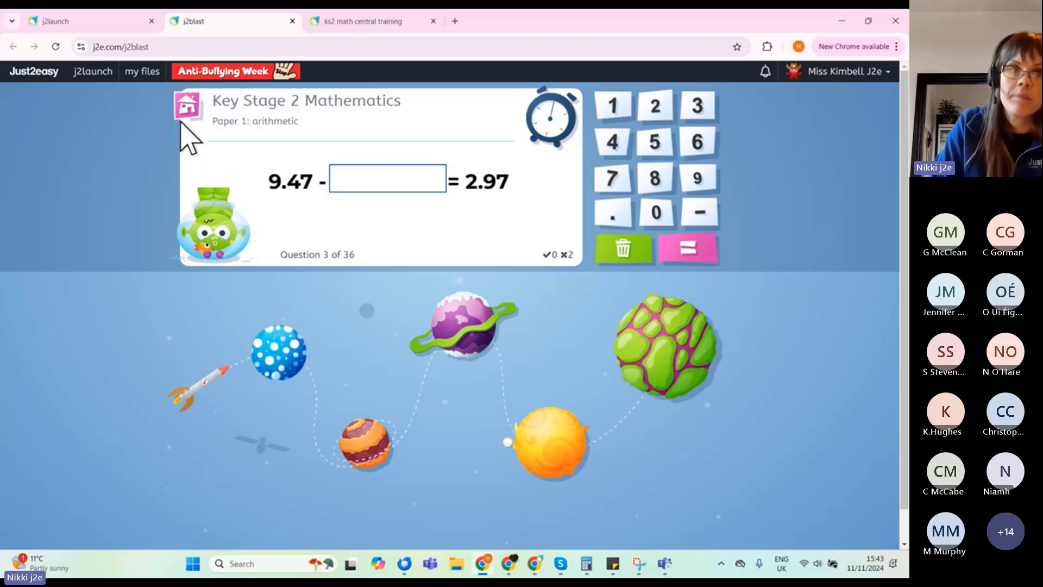
click(187, 108)
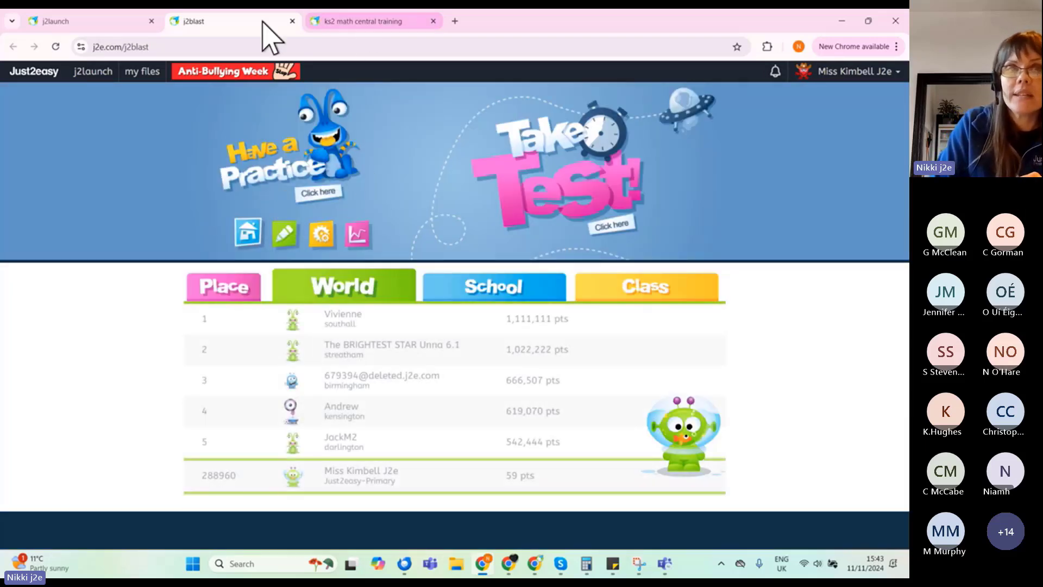
Step: Close the j2blast page and turn the training presentation to the page after SATs blast KS2
click(293, 21)
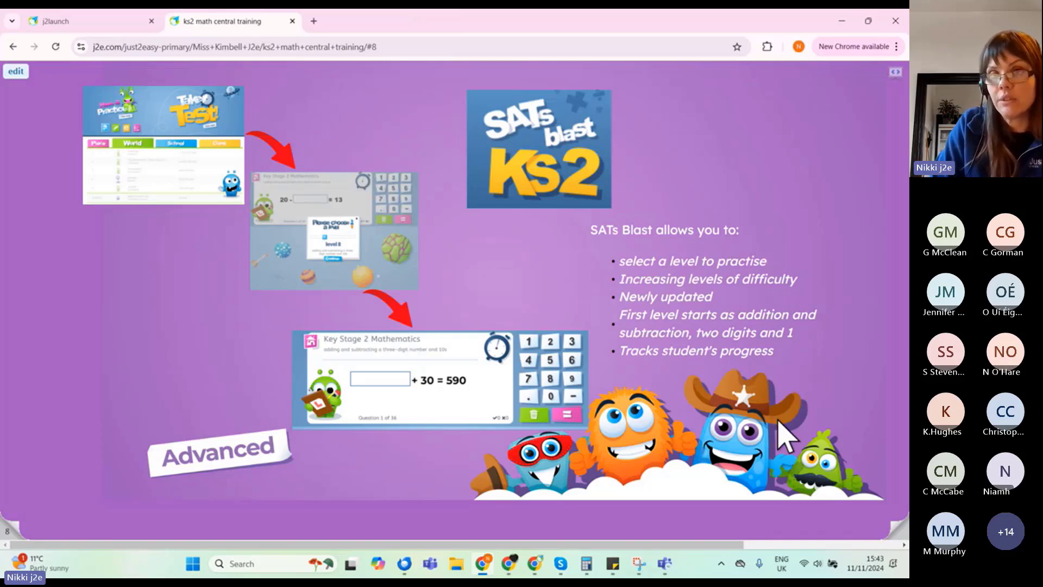
click(891, 532)
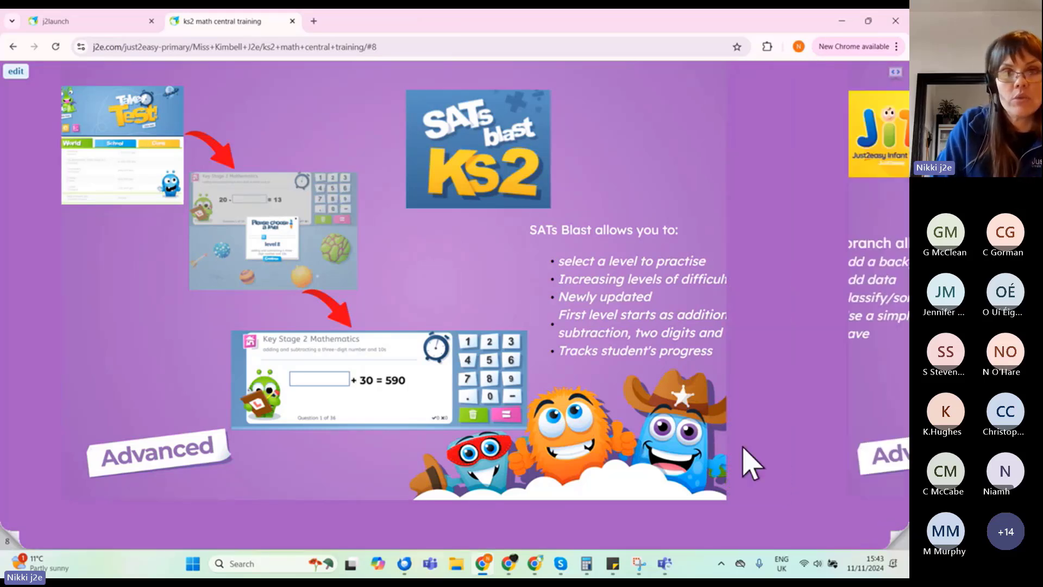
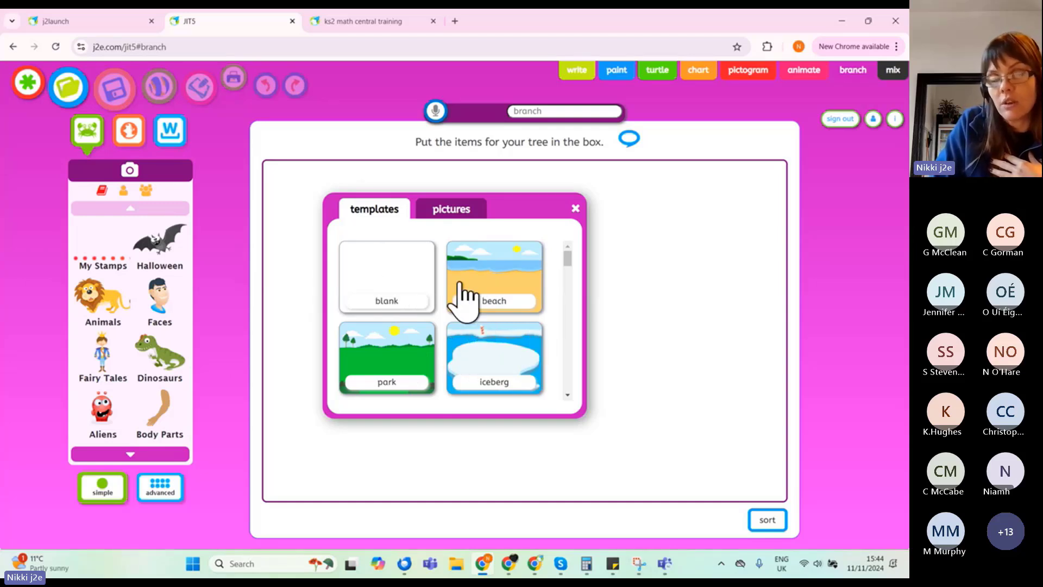
Step: Browse the branch templates and open the blank one
scroll(461, 291, down, 3)
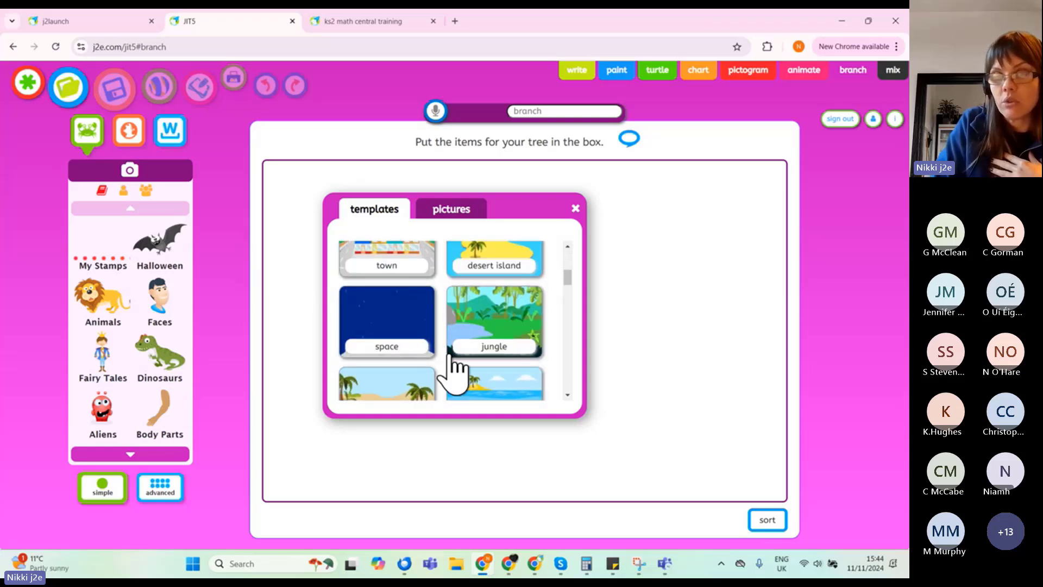
scroll(456, 326, down, 2)
scroll(456, 326, up, 4)
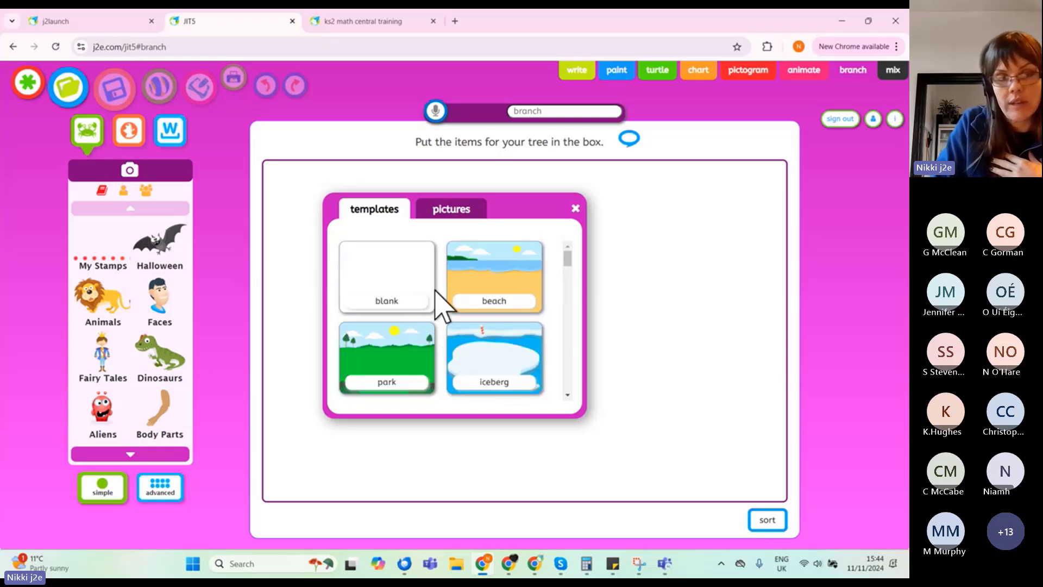
click(400, 279)
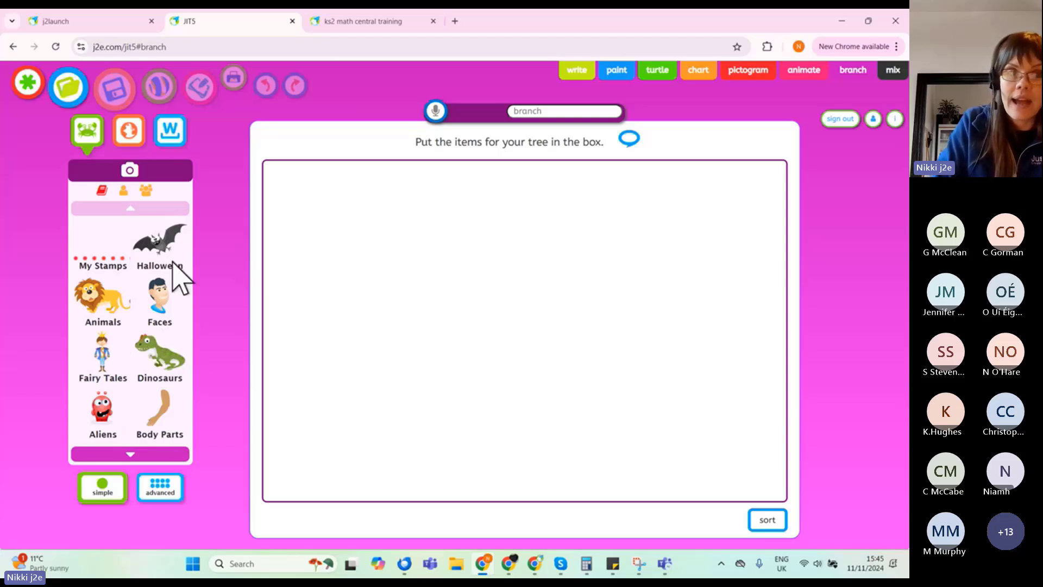
Step: Open the Minibeasts stamps and add the bee, caterpillar, butterfly and ladybird to the tree's item box
click(139, 455)
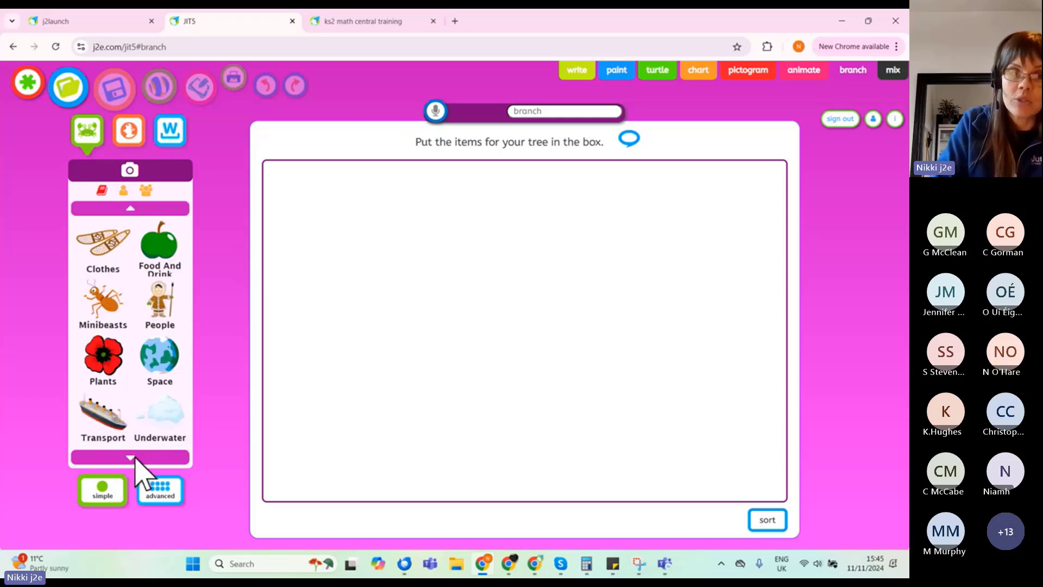
click(103, 302)
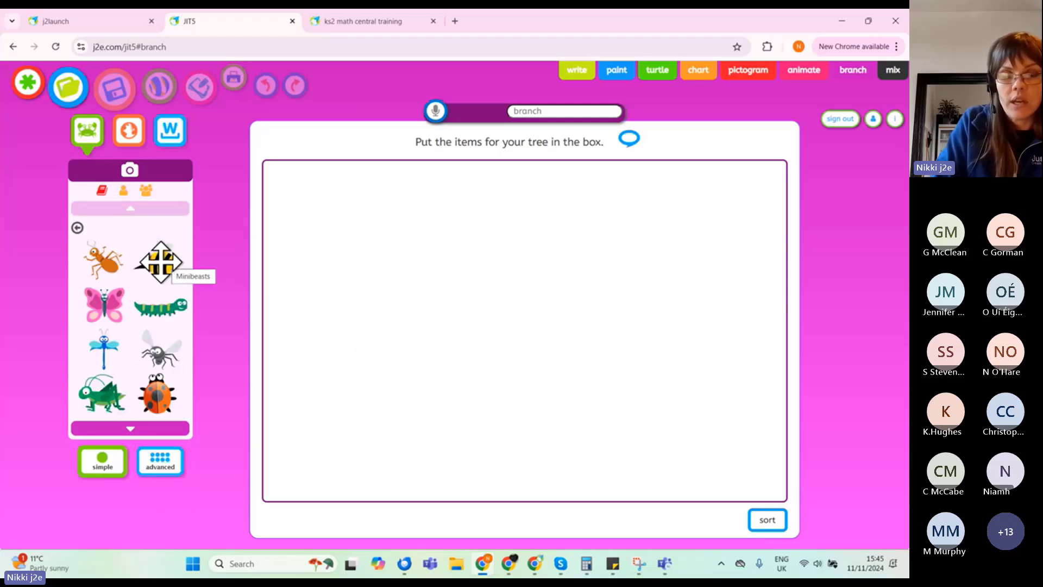
drag(165, 261, 306, 267)
mouse_move(291, 217)
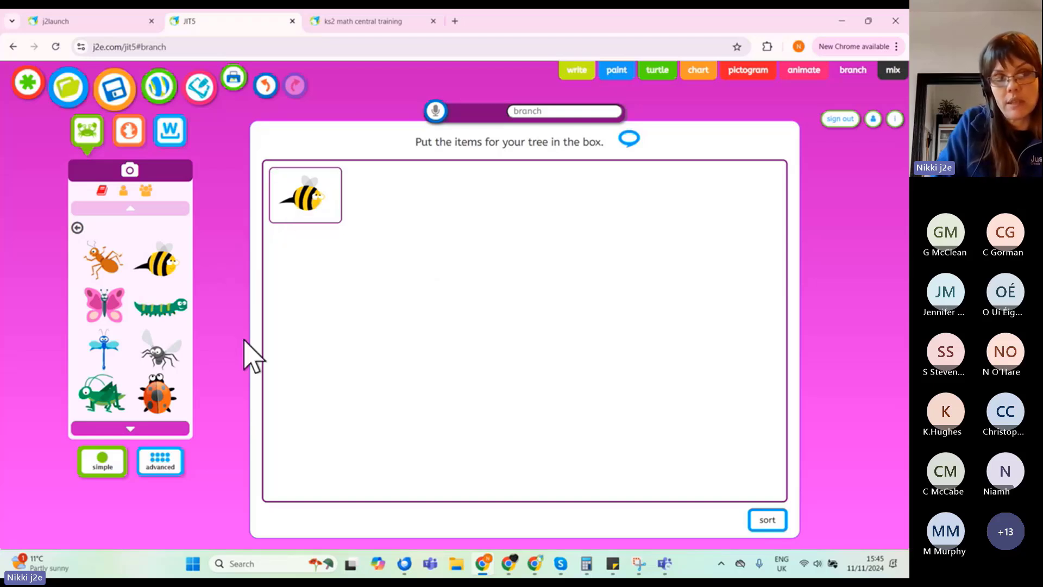
click(148, 317)
click(100, 304)
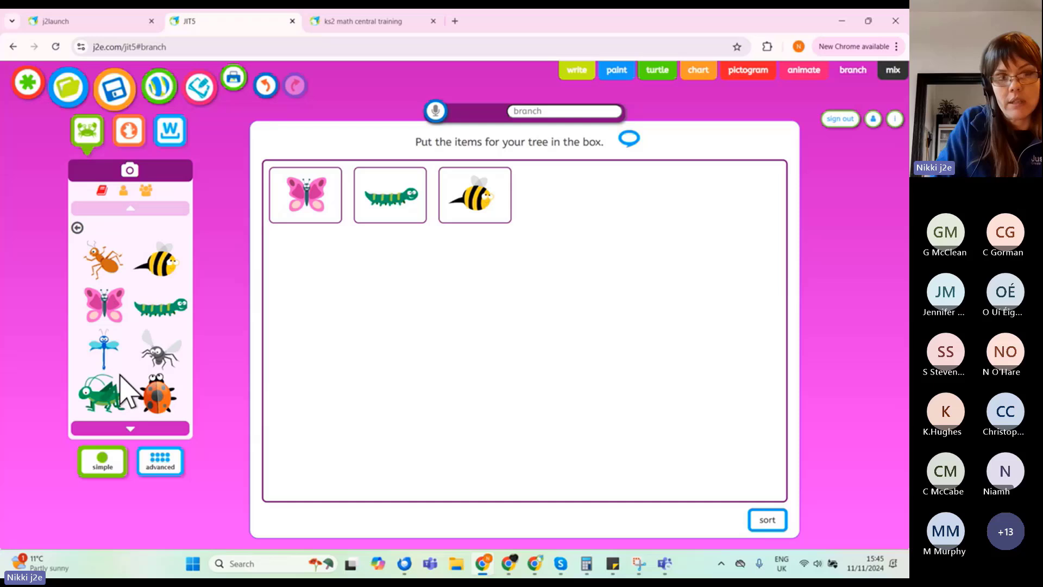
click(155, 398)
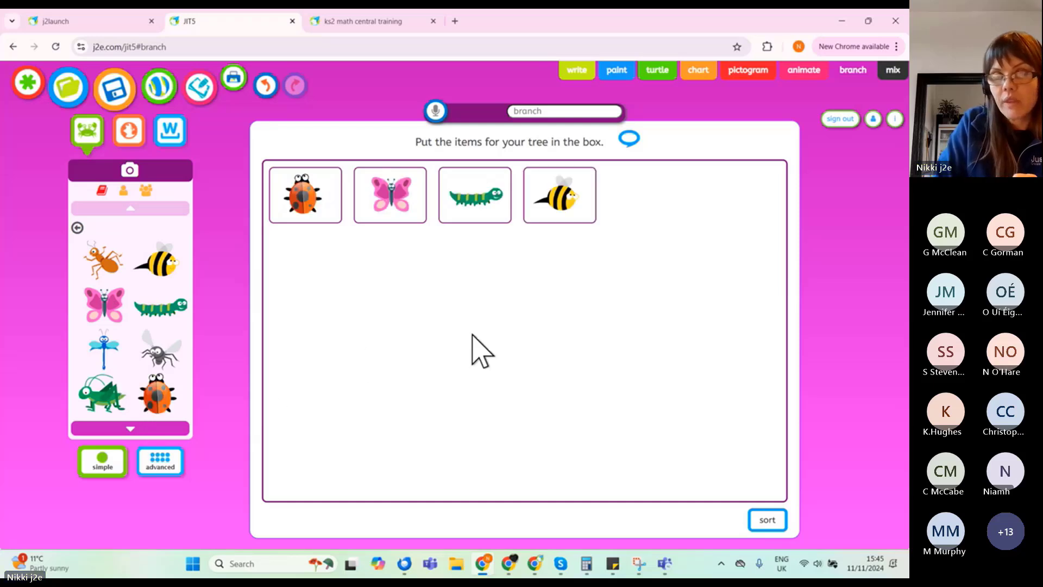
Step: Add the ant stamp to the item box and delete it again
click(103, 258)
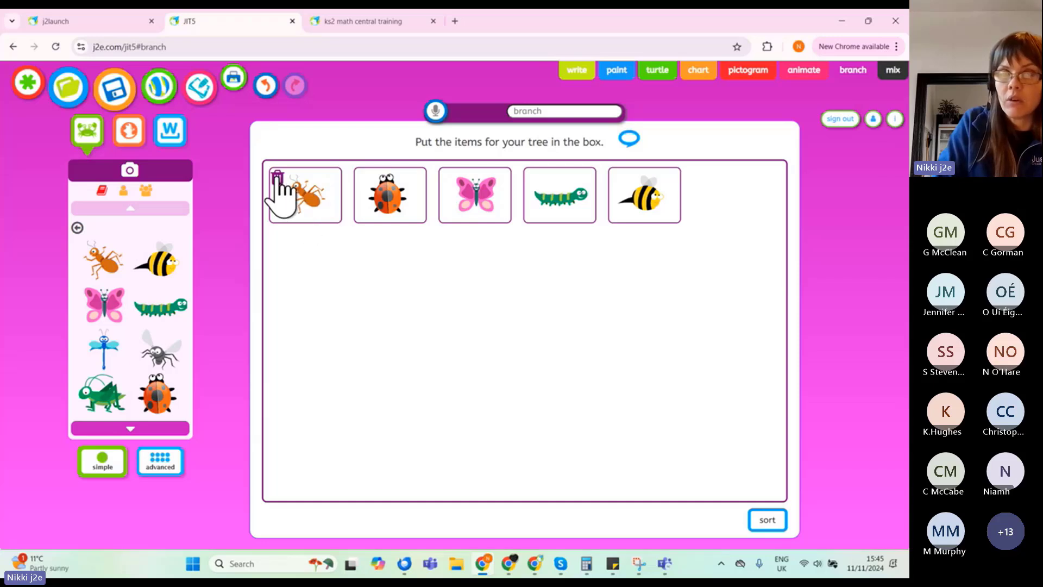
click(277, 178)
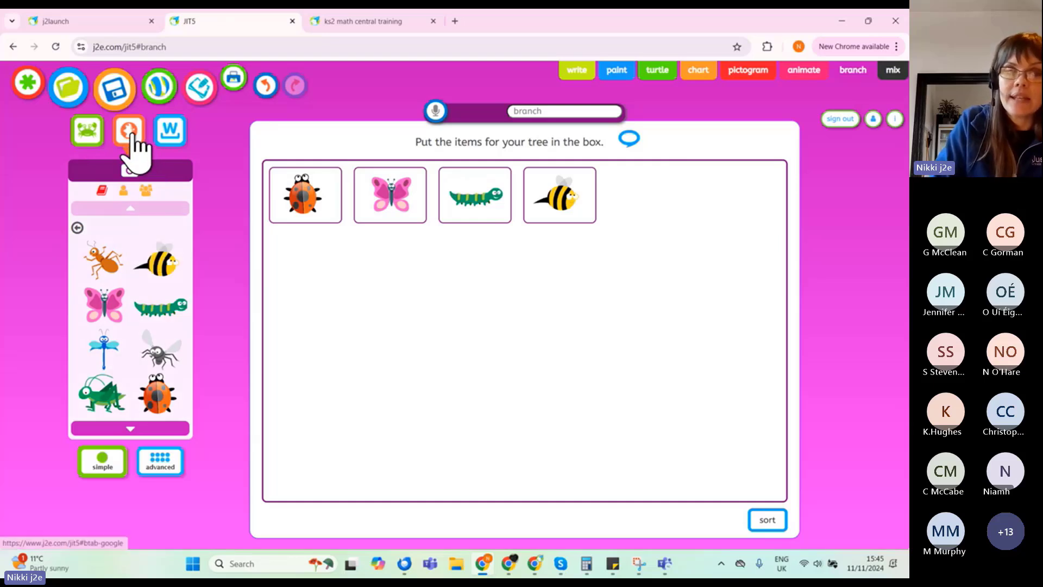
Step: Search the online pictures for "minibeasts" and "worm", browse the images and return to the Minibeasts stamps
click(128, 139)
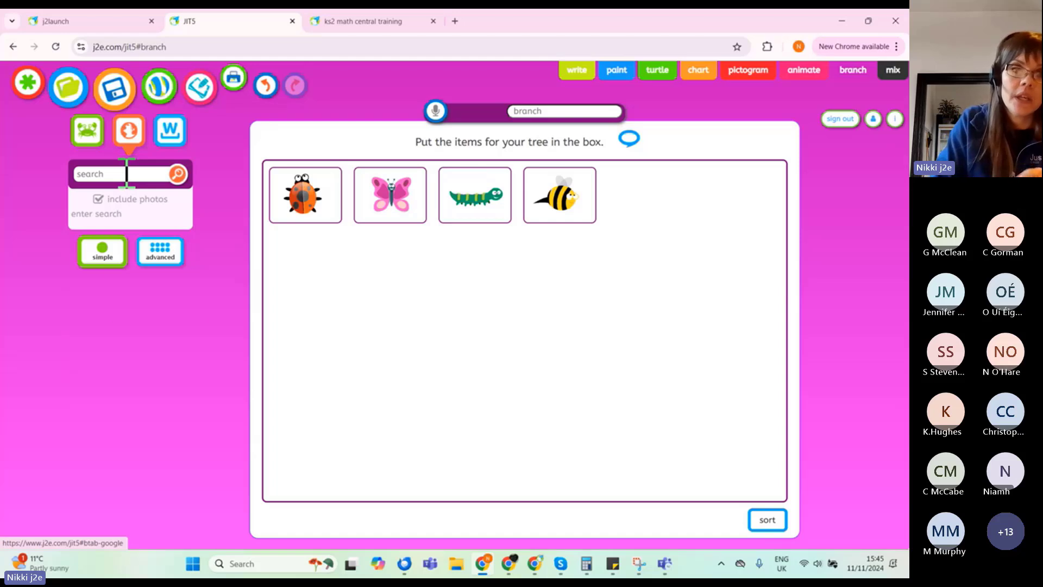
click(126, 174)
text(minibeasts)
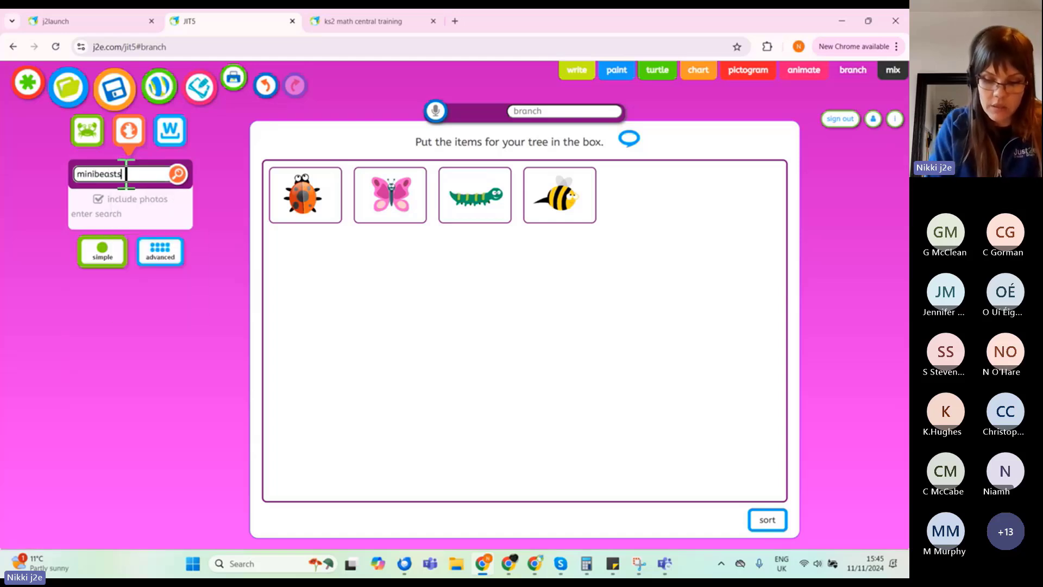
key(Return)
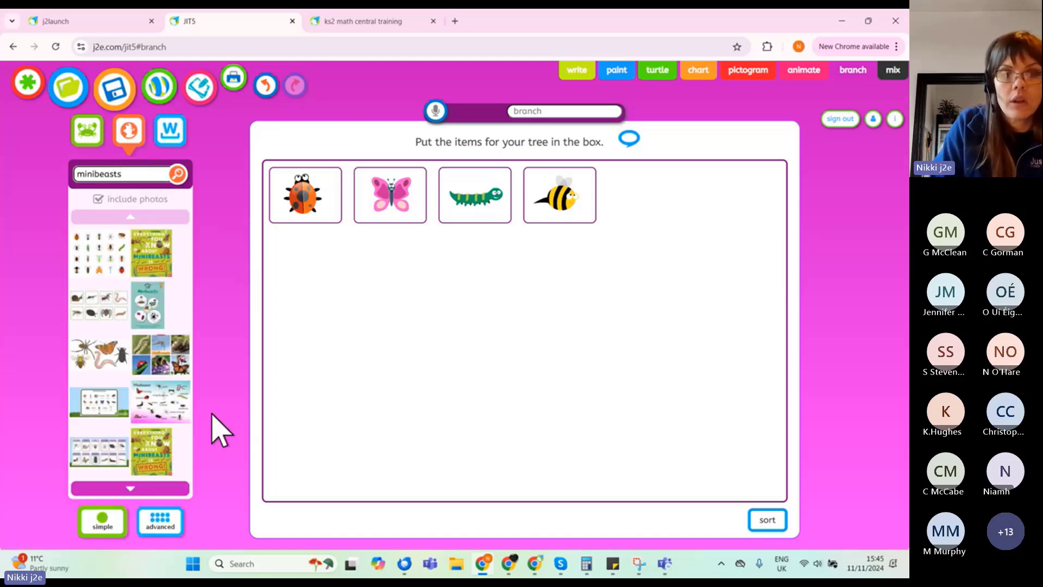
click(140, 492)
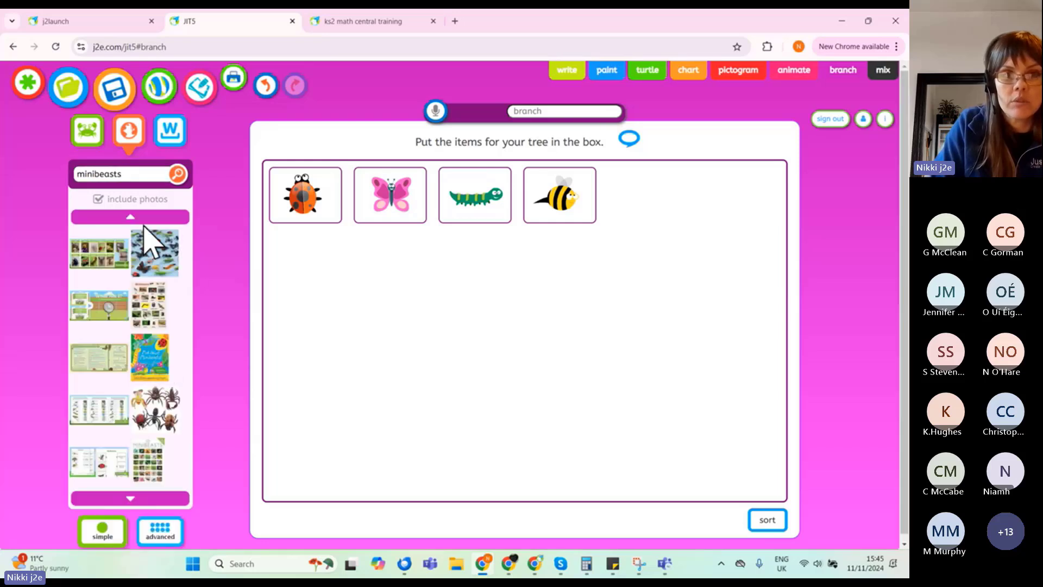
click(142, 174)
text(worm)
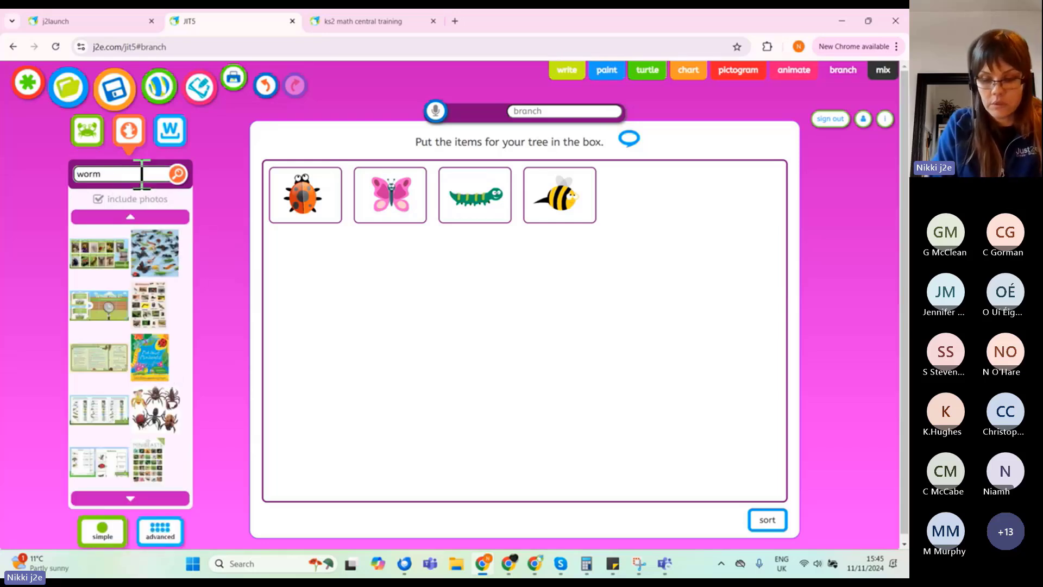
key(Return)
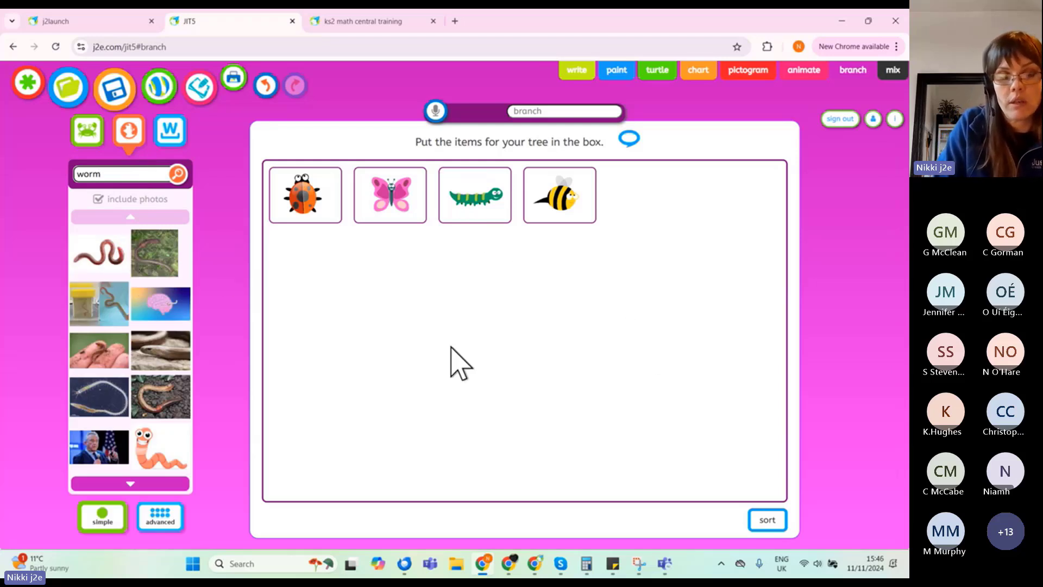
click(91, 136)
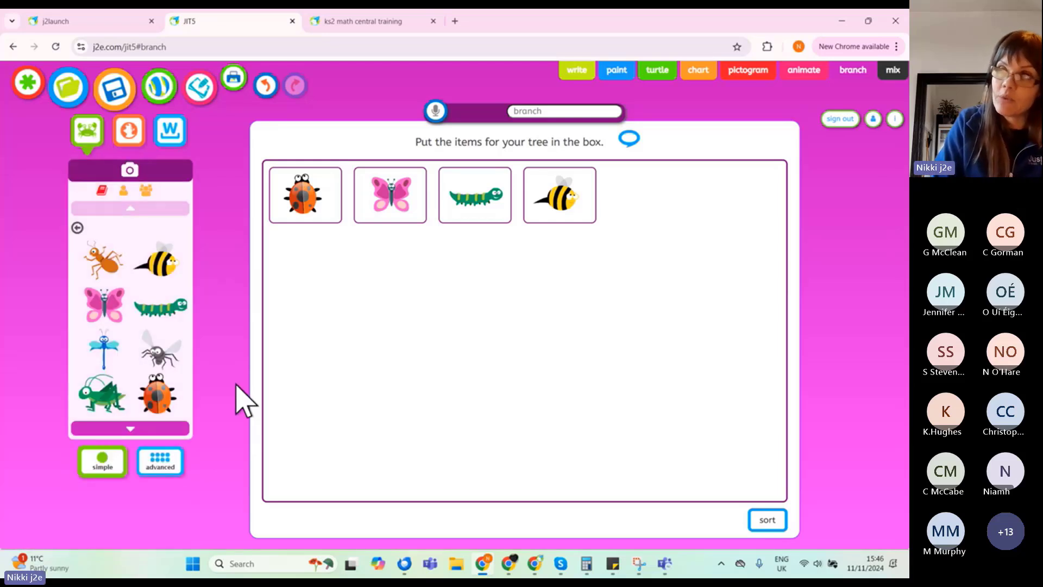
Step: Show the items in advanced mode with their title and description fields and return to simple mode
click(166, 468)
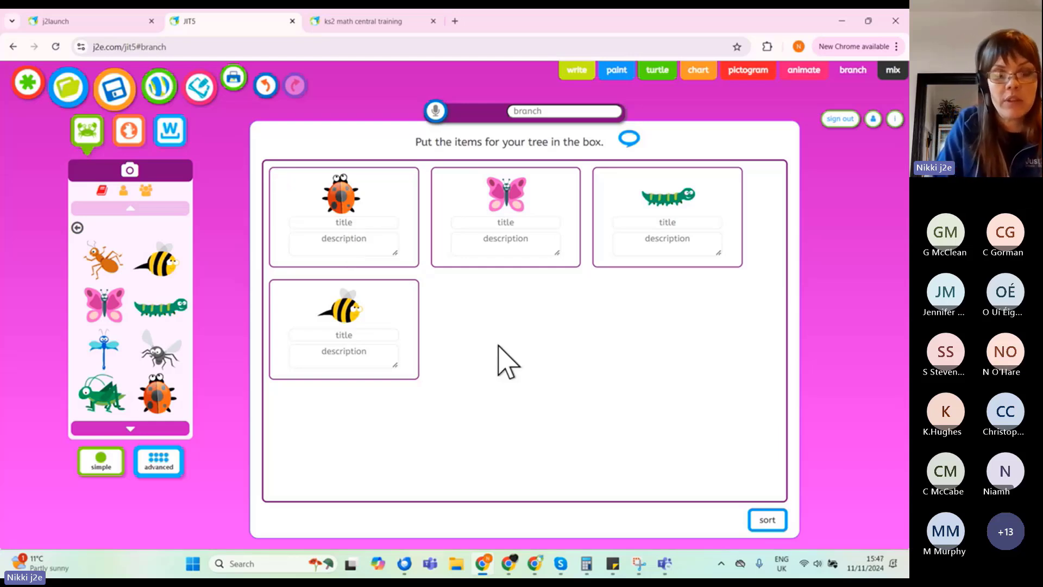
click(91, 464)
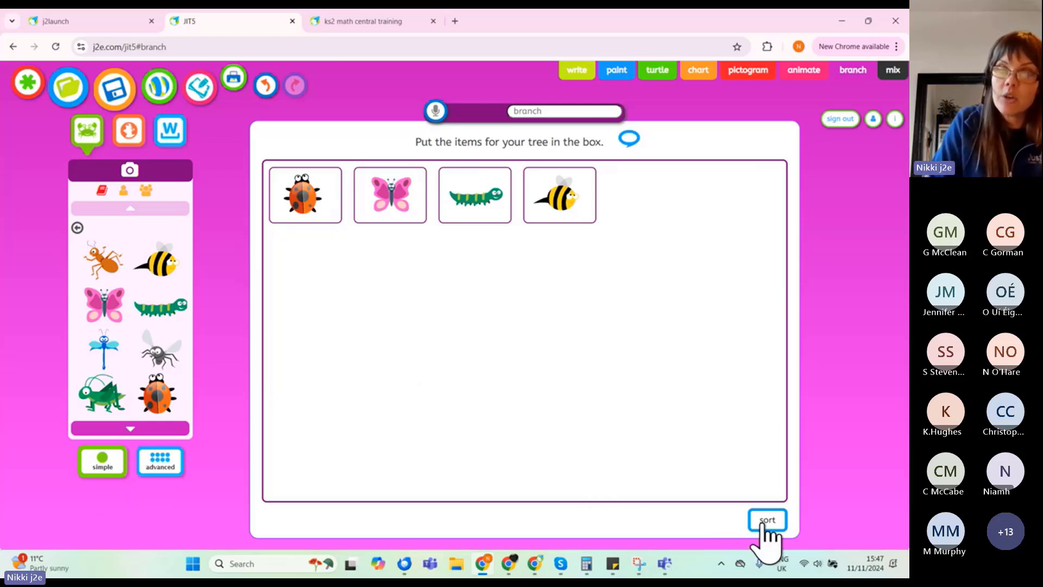
Step: Start sorting the items and enter "Can I fly?" as the dividing question
click(781, 531)
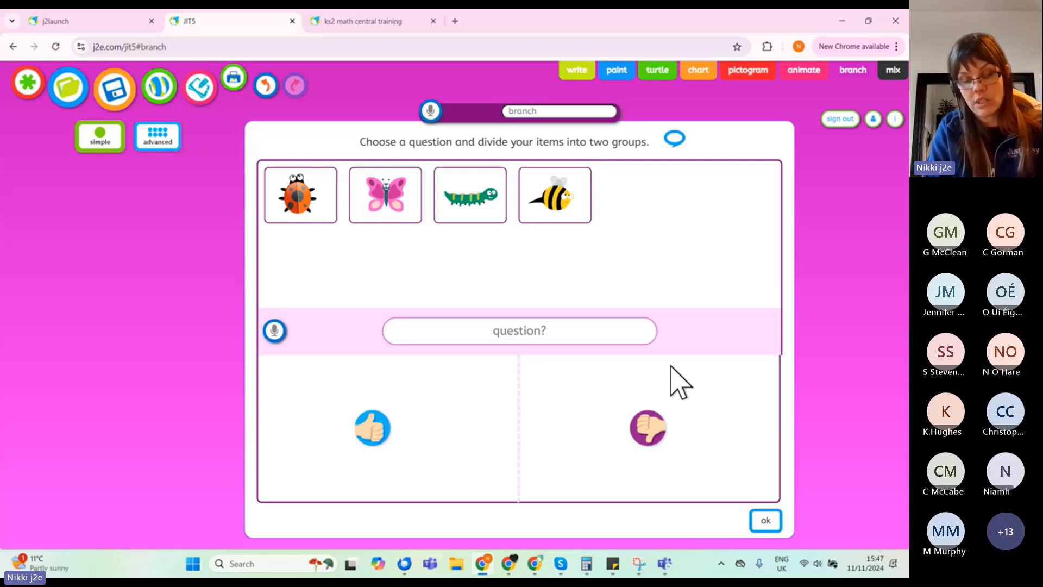
click(600, 340)
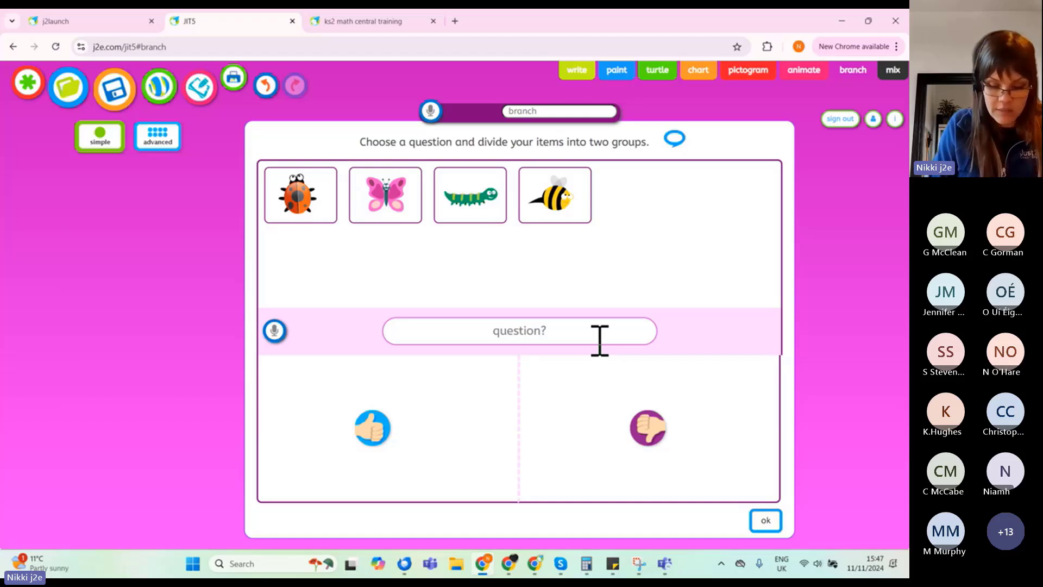
text(Can I fly?)
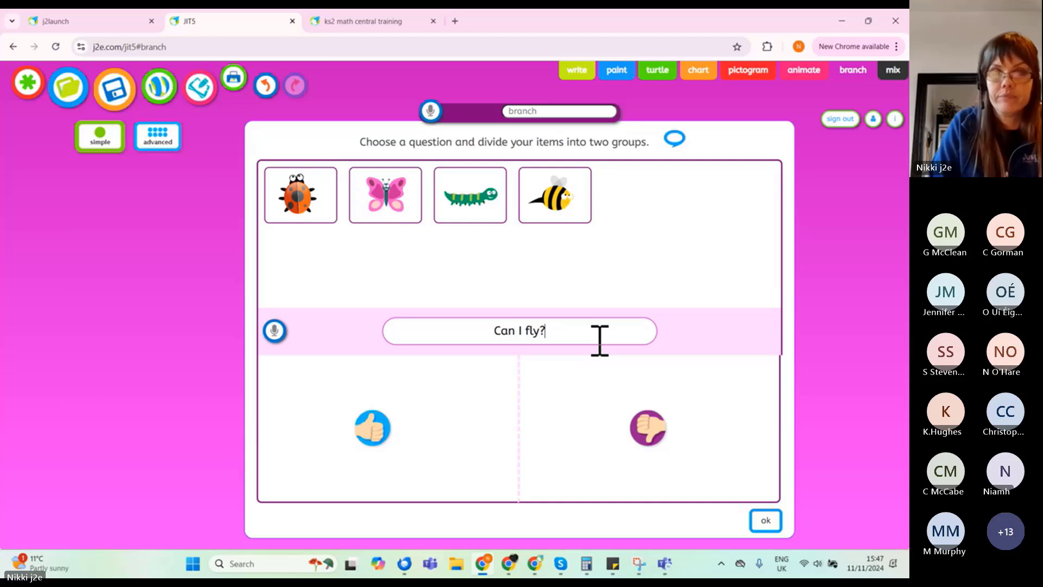
Step: Sort the bee, ladybird and butterfly as yes and the caterpillar as no for "Can I fly?", and confirm the groups
drag(560, 214, 369, 423)
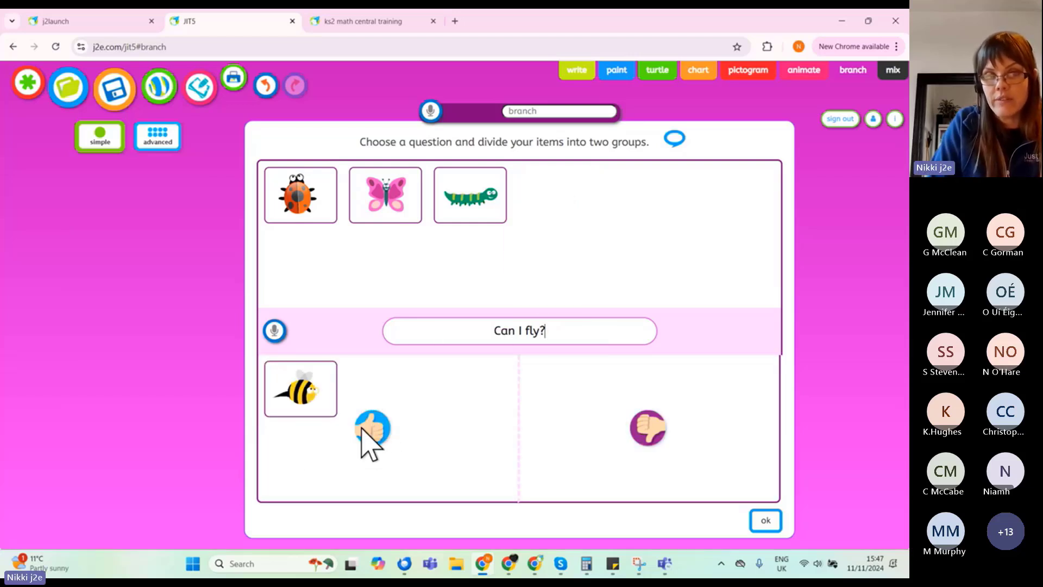
drag(343, 204, 429, 387)
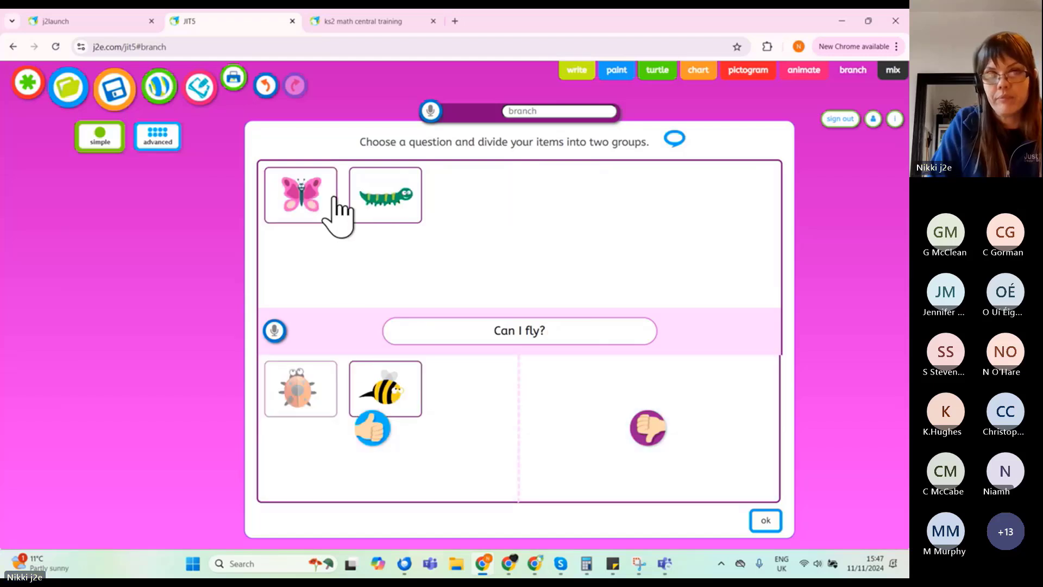
drag(337, 214, 500, 438)
drag(361, 214, 641, 435)
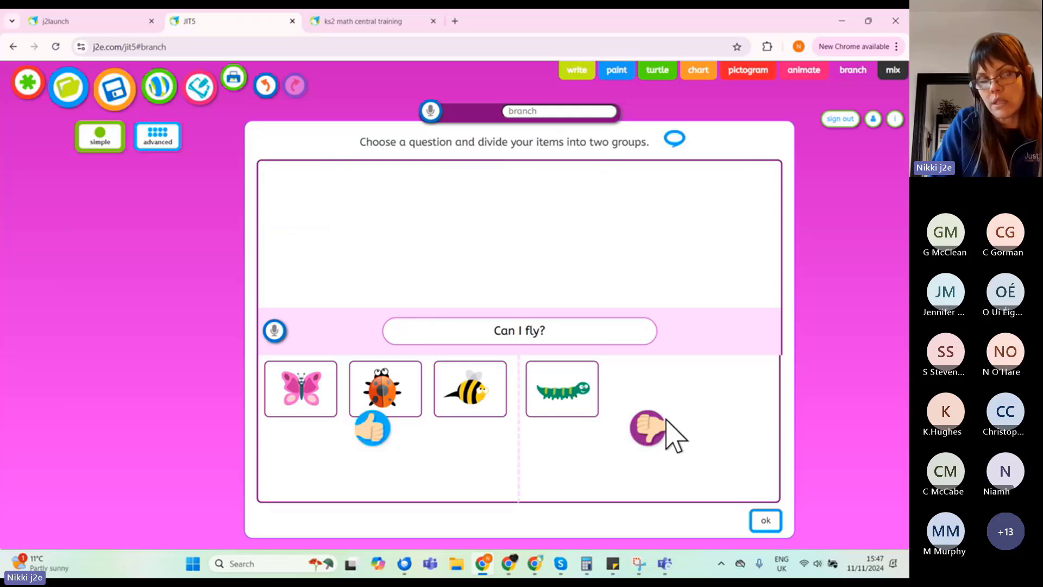
click(275, 331)
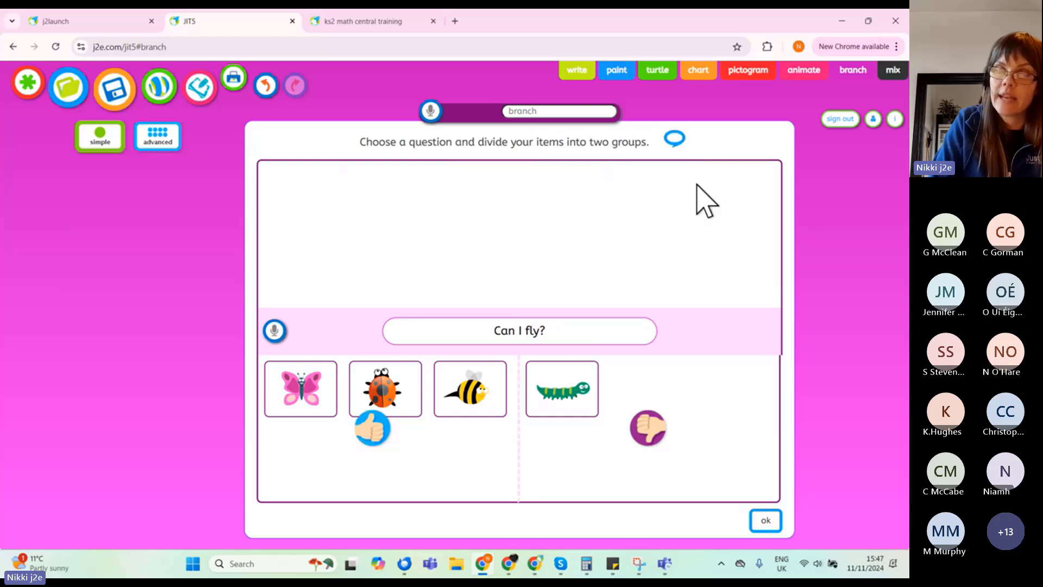
click(771, 530)
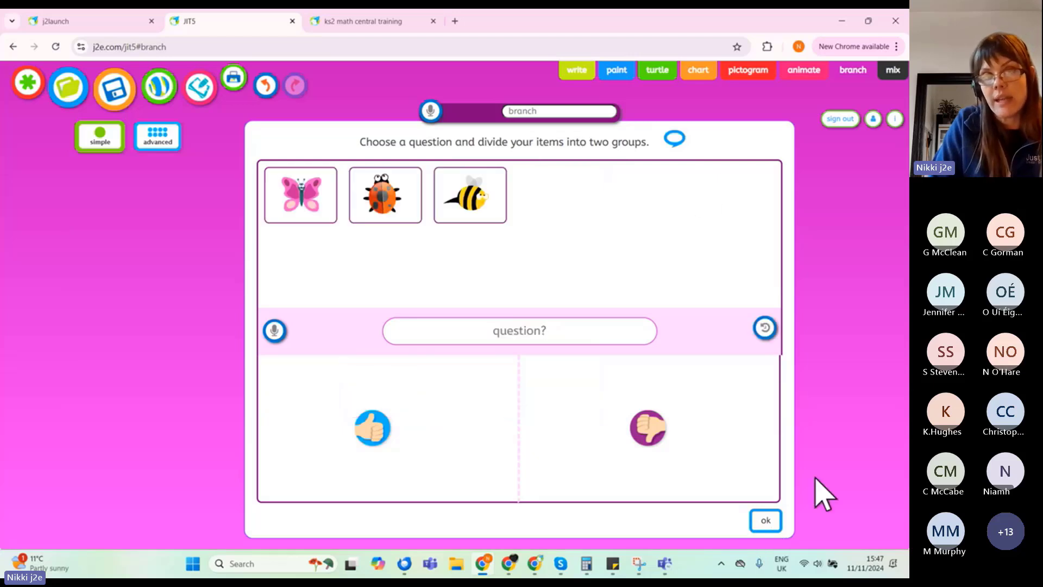
Step: Divide the flying minibeasts with "Do I have a stinger?", placing the bee under yes and the ladybird and butterfly under no
click(537, 332)
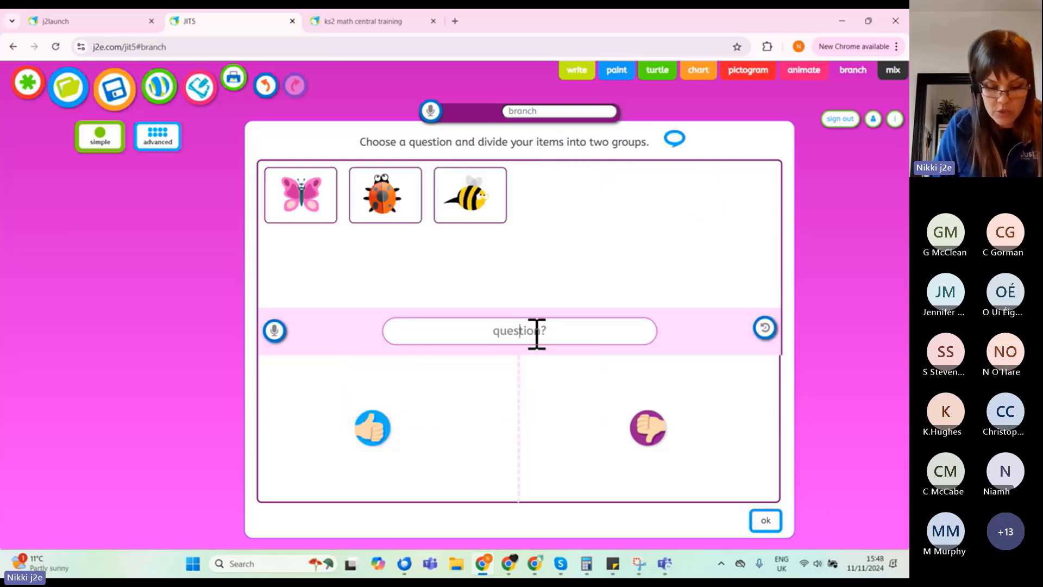
text(Do I have )
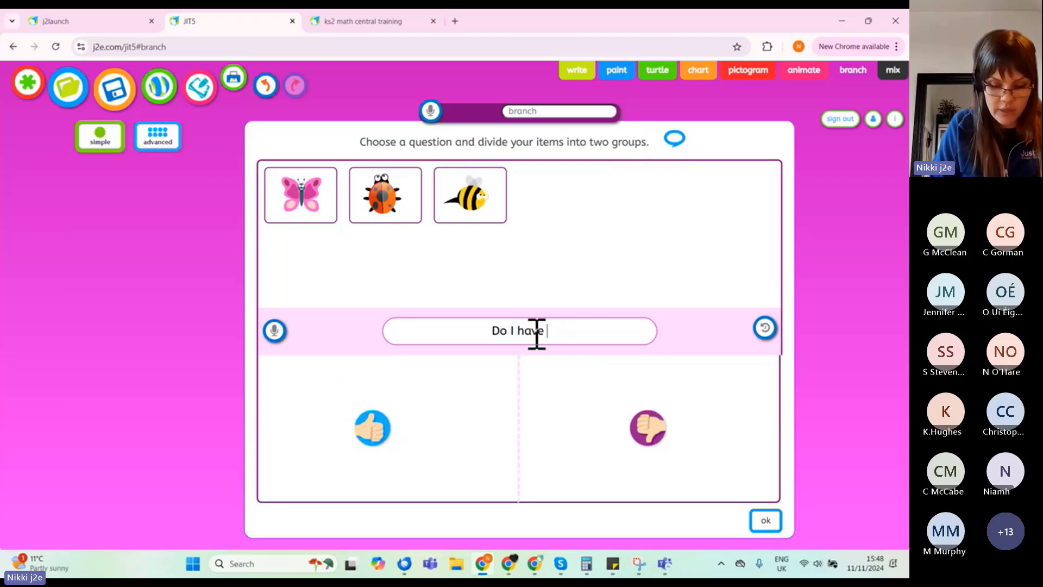
text(a stinger?)
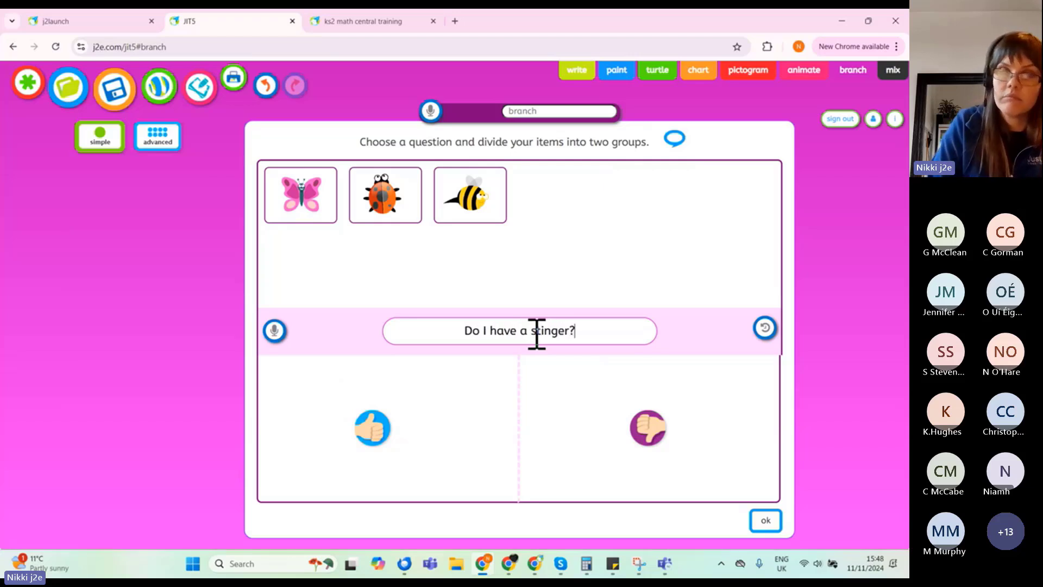
drag(427, 388, 428, 405)
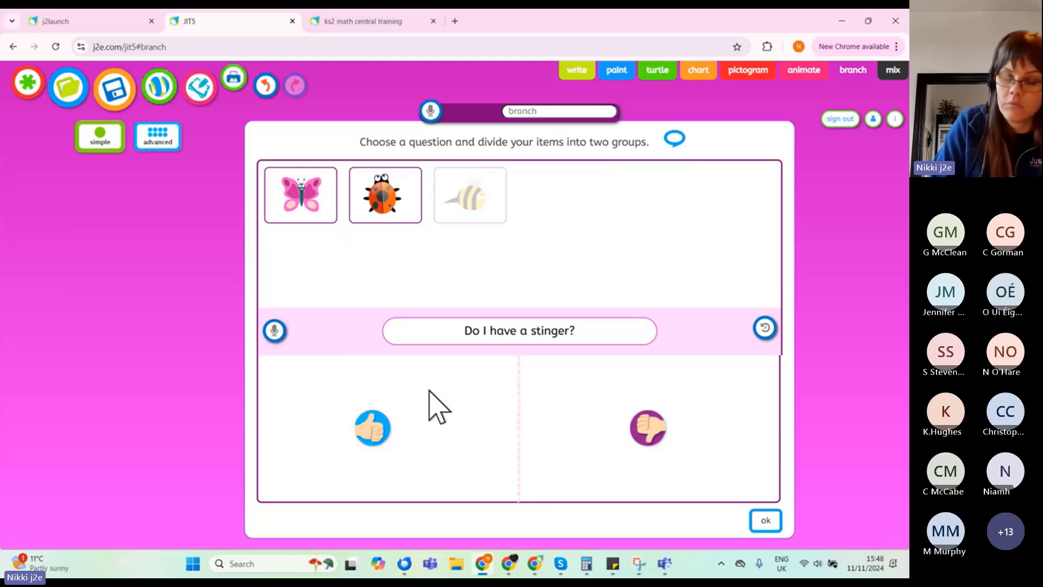
drag(350, 203, 506, 353)
drag(333, 220, 651, 395)
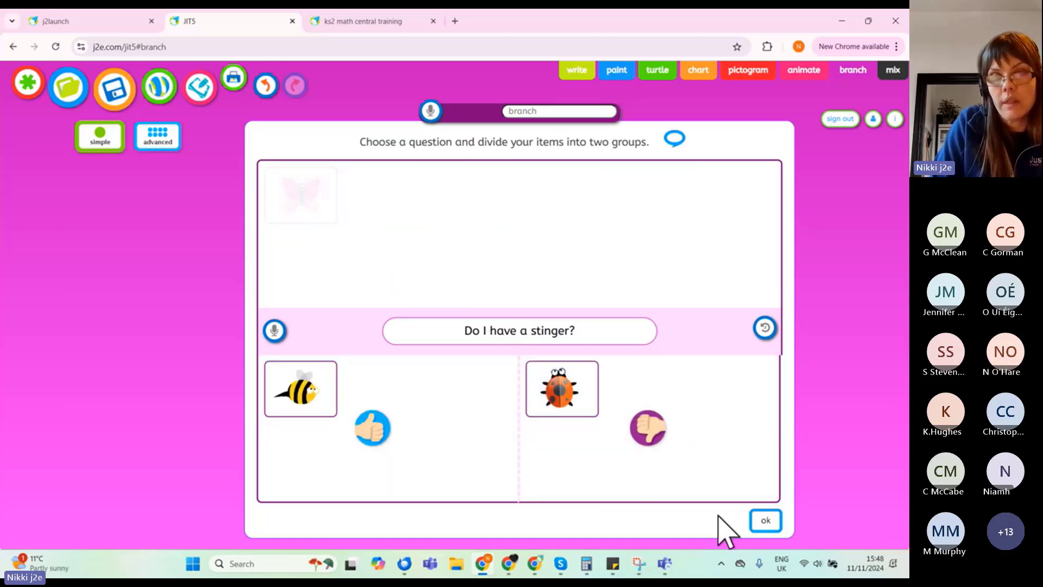
click(765, 520)
Step: Enter "Do I have antennae?" as the dividing question for the butterfly and ladybird, using the suggested spelling of "antennae"
click(552, 336)
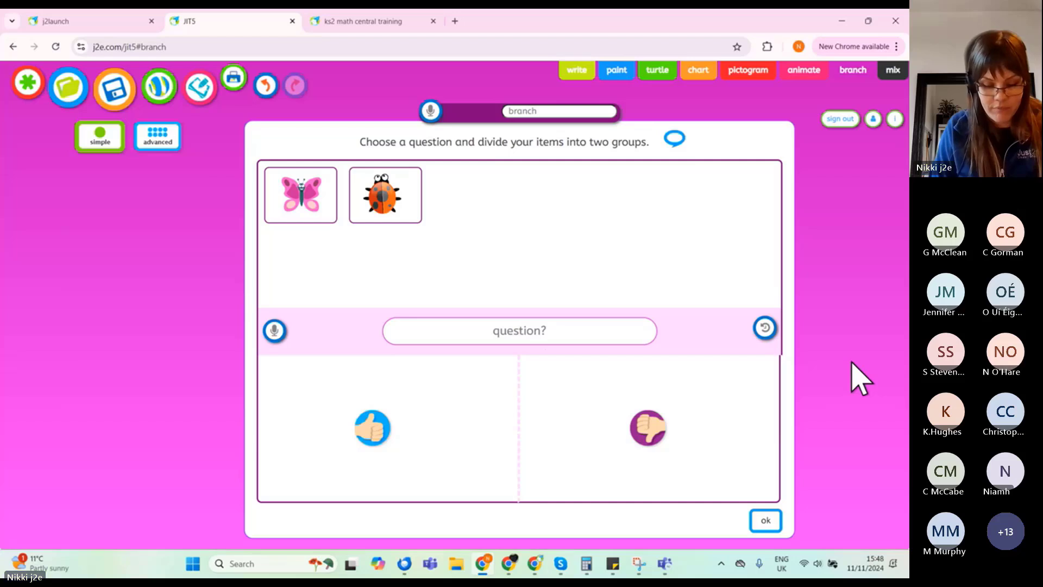
text(Do I)
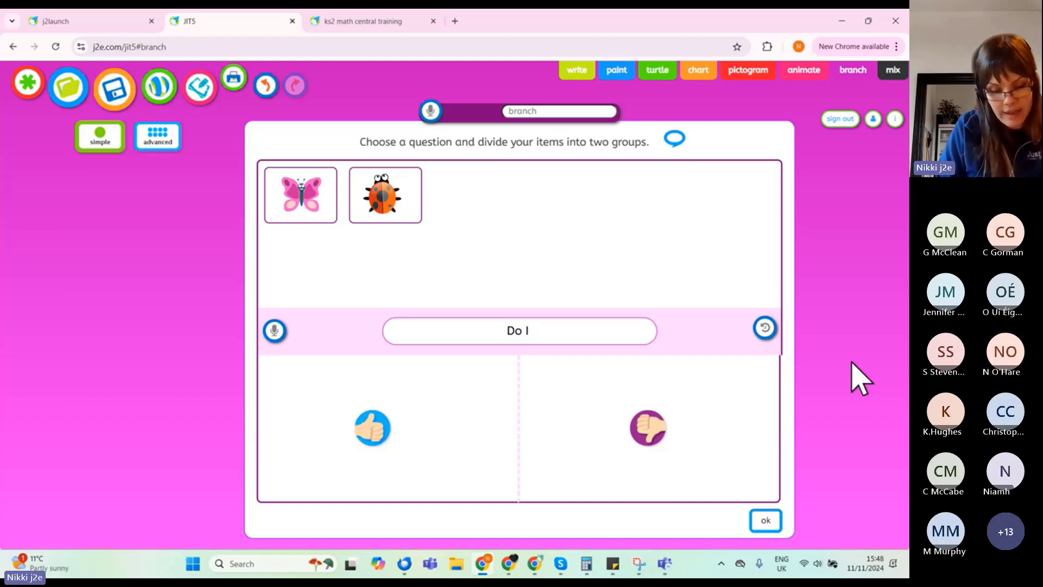
text( have anten)
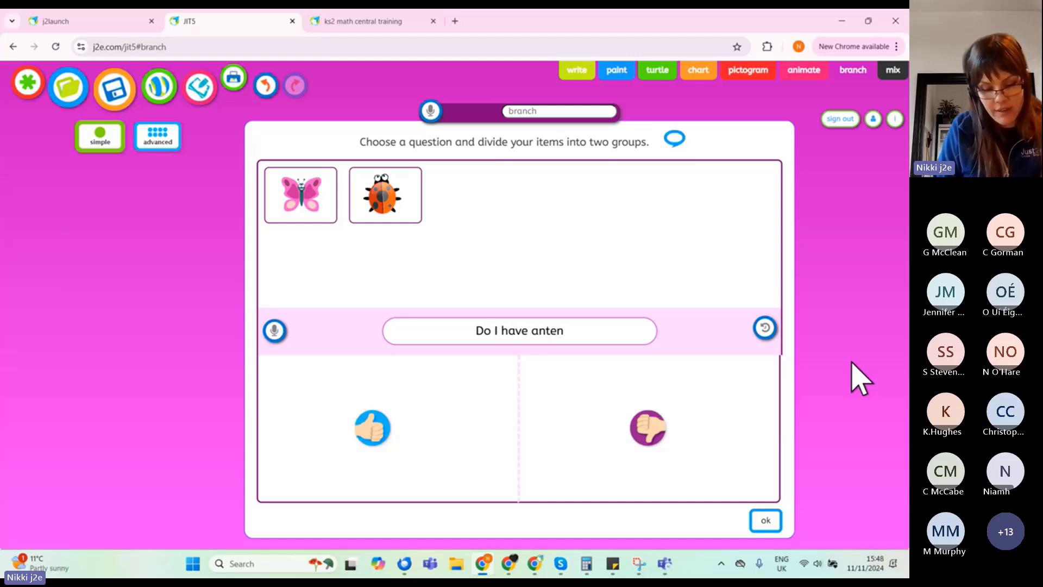
text(ae)
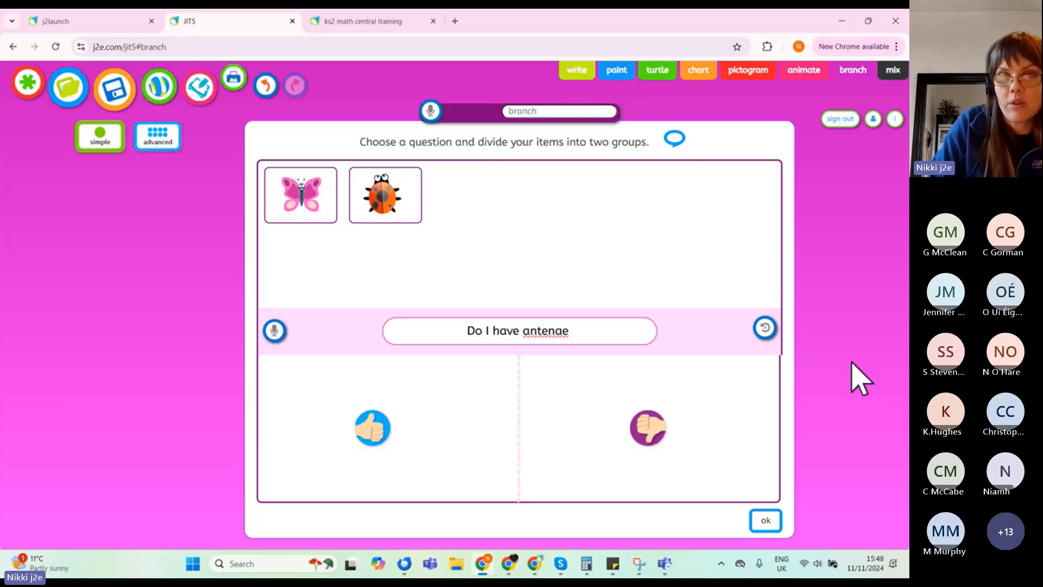
double_click(545, 333)
right_click(545, 332)
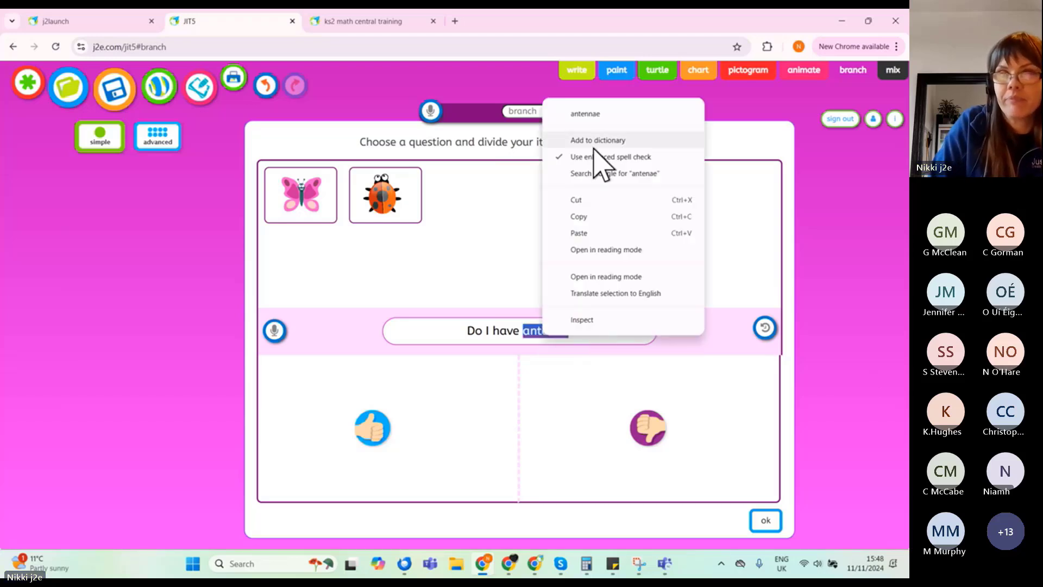
click(584, 113)
text(?)
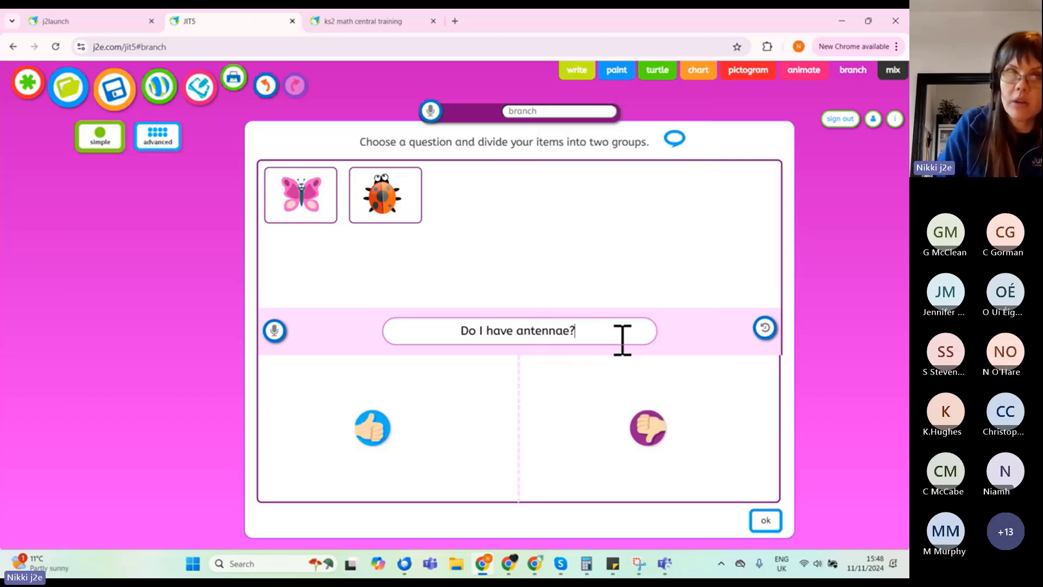
Step: Sort the butterfly as yes and the ladybird as no for the antennae question, and complete the tree
drag(299, 199, 320, 419)
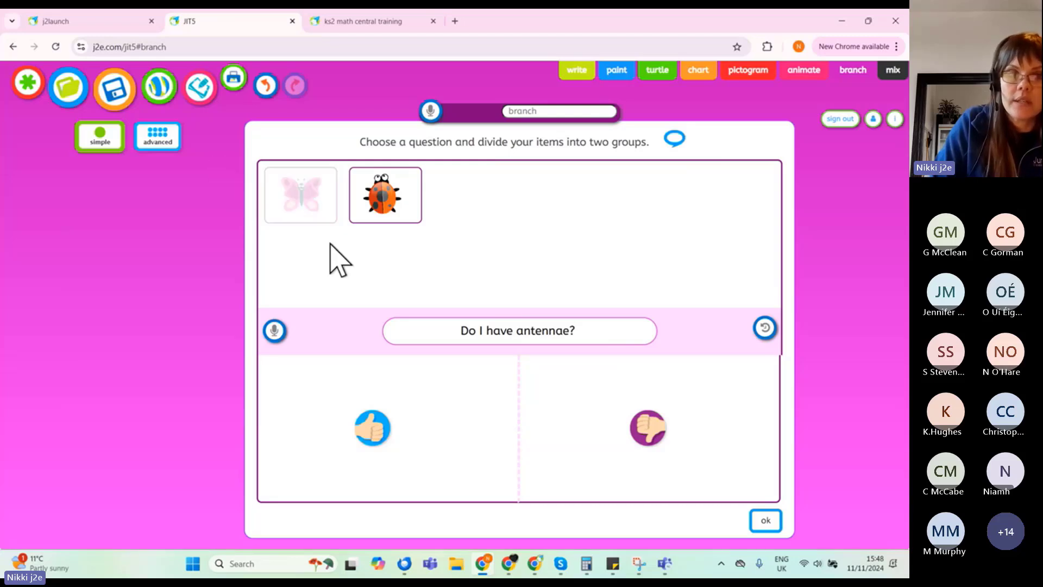
drag(314, 217, 585, 426)
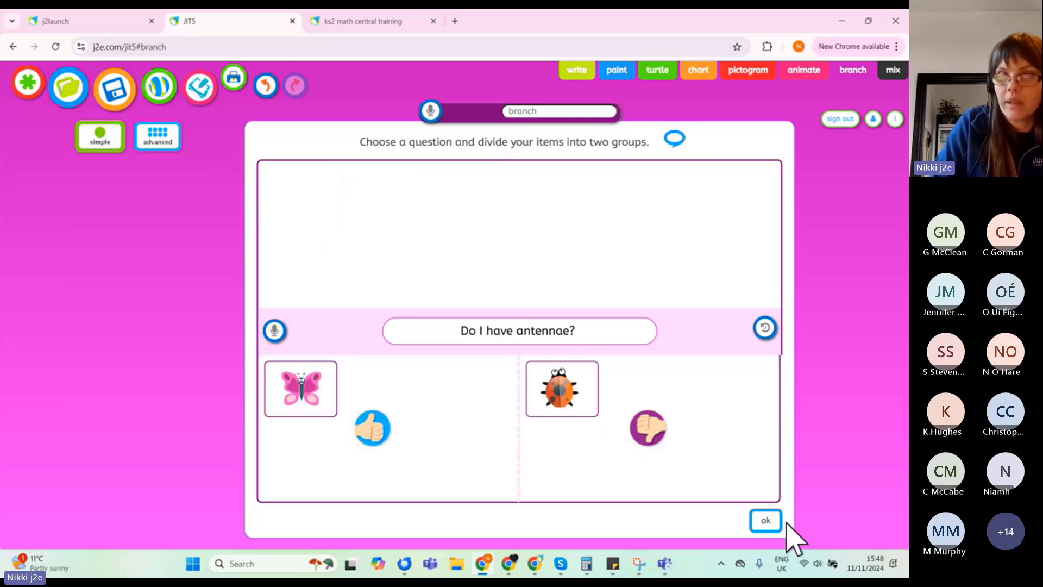
click(767, 525)
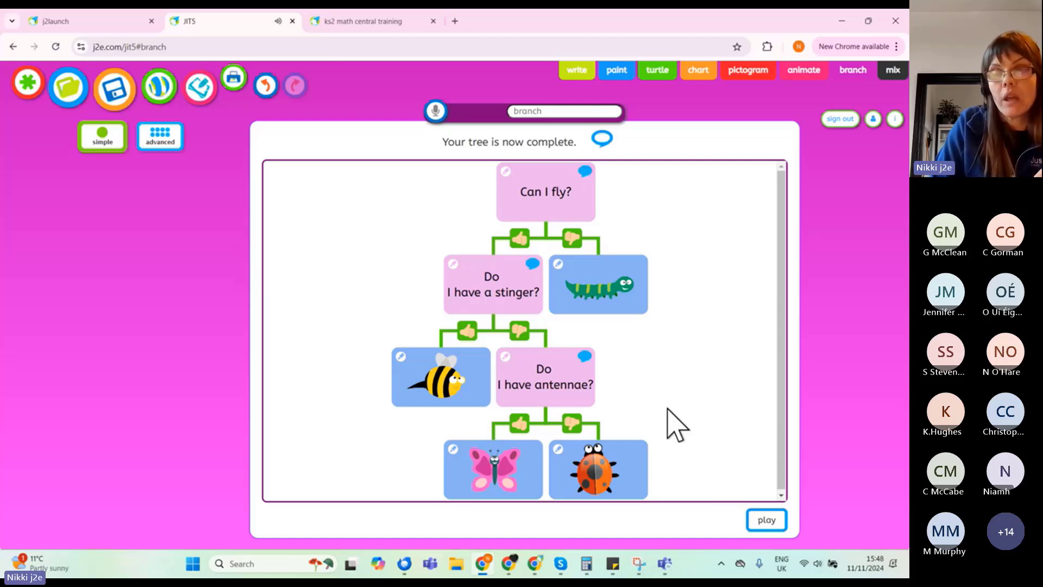
Step: Play the completed tree with the caterpillar selected and answer no to "Can I fly?"
click(767, 522)
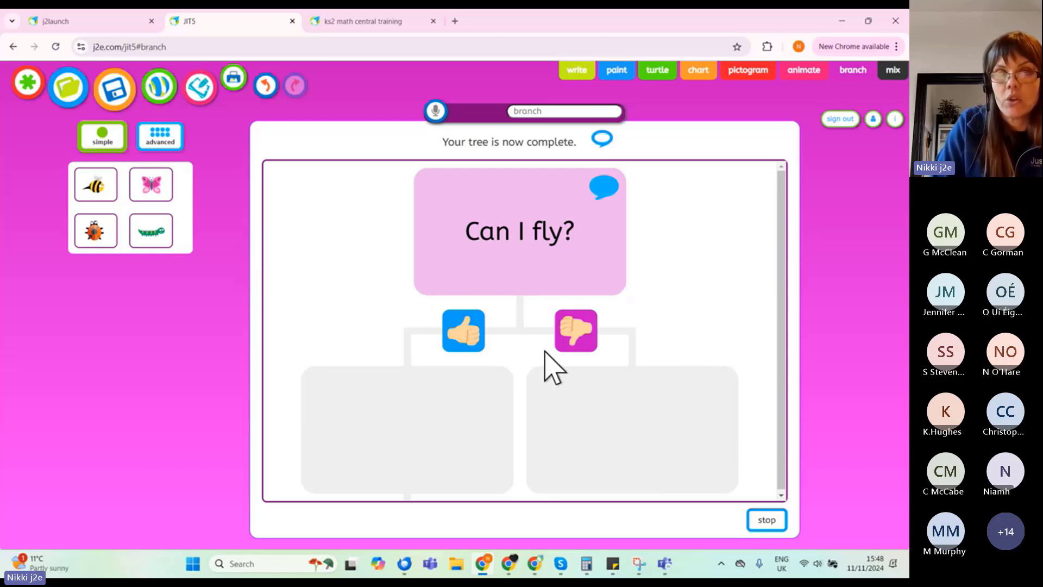
click(157, 235)
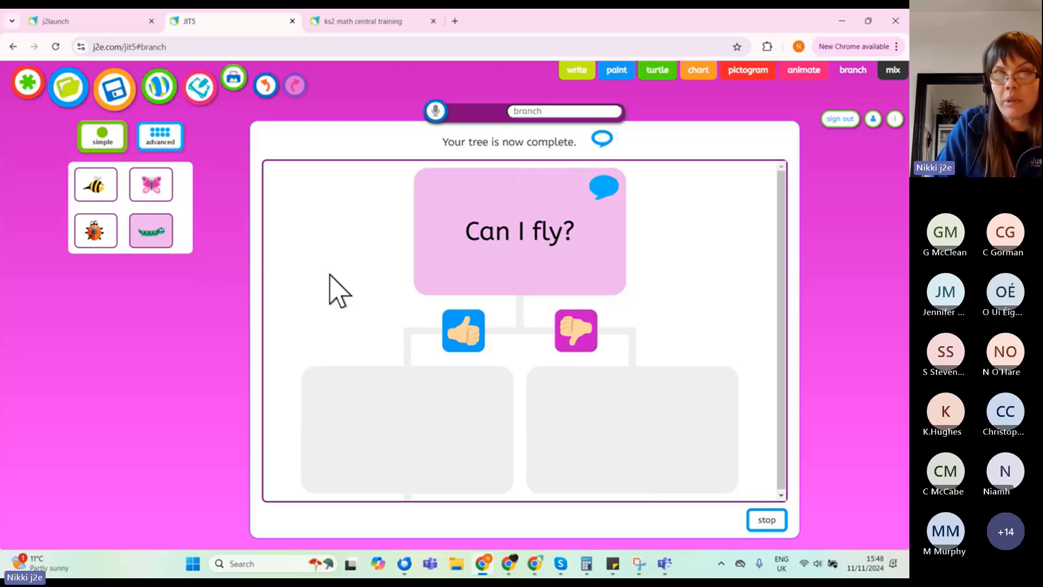
click(576, 326)
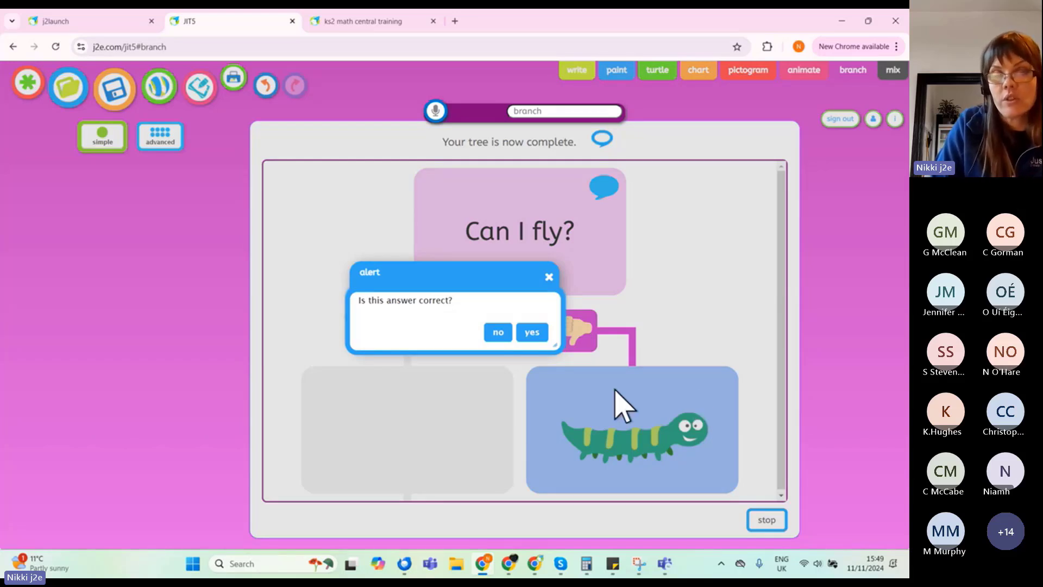
Step: Reject the caterpillar as the correct answer and add the snail stamp to the tree as a new item
click(498, 333)
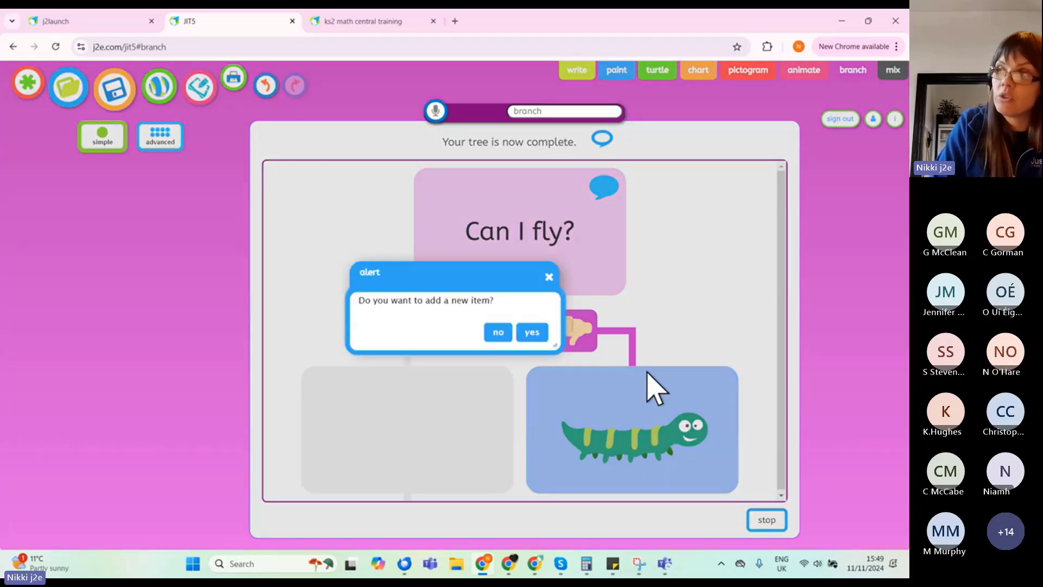
click(532, 333)
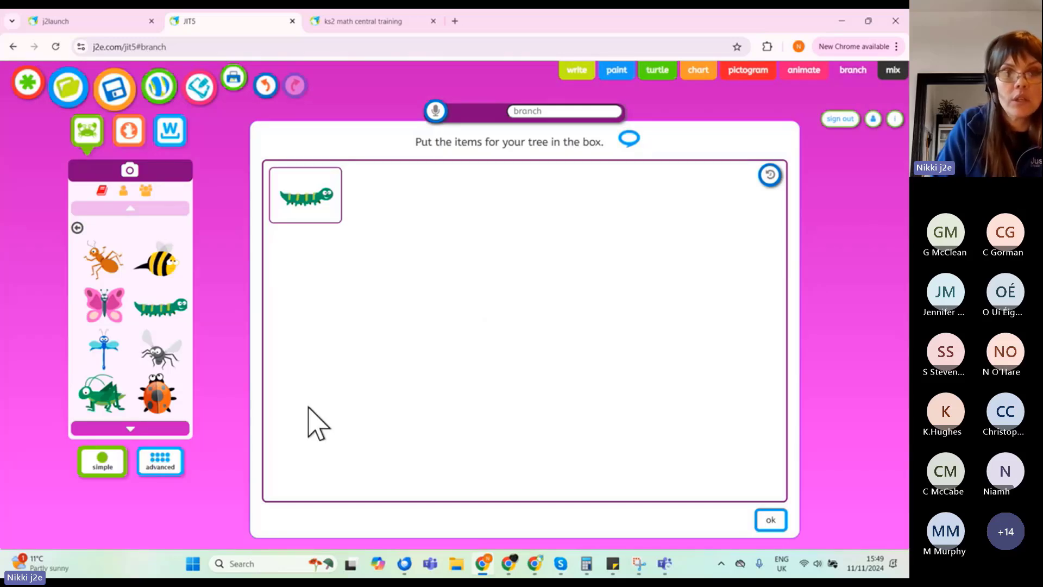
click(132, 435)
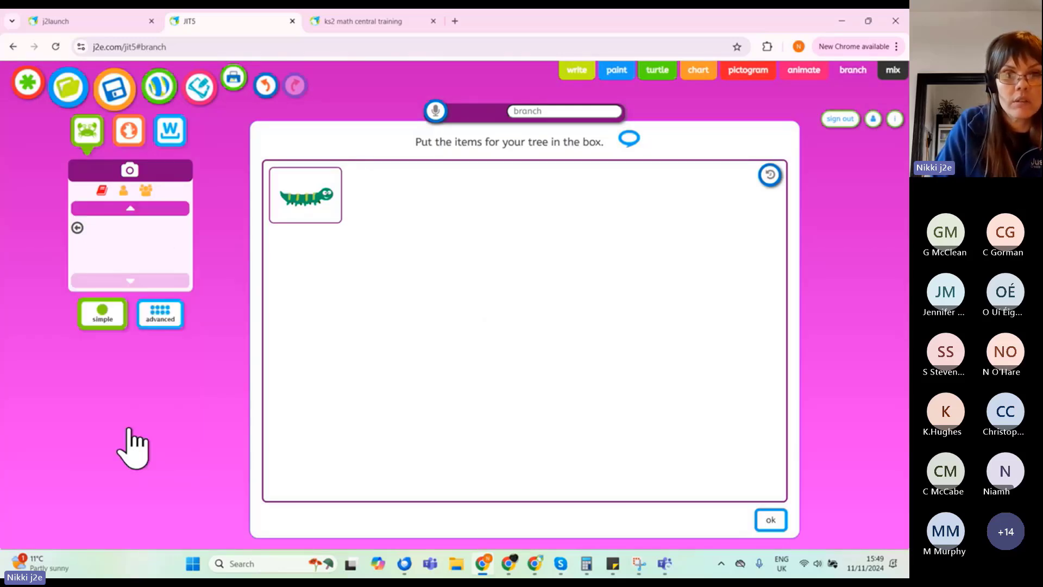
click(157, 260)
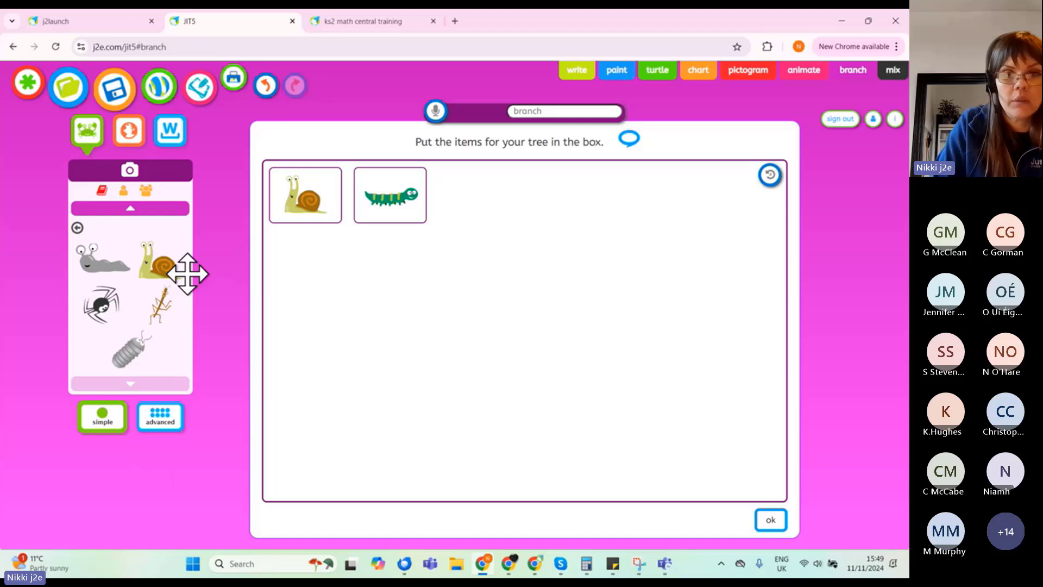
click(769, 521)
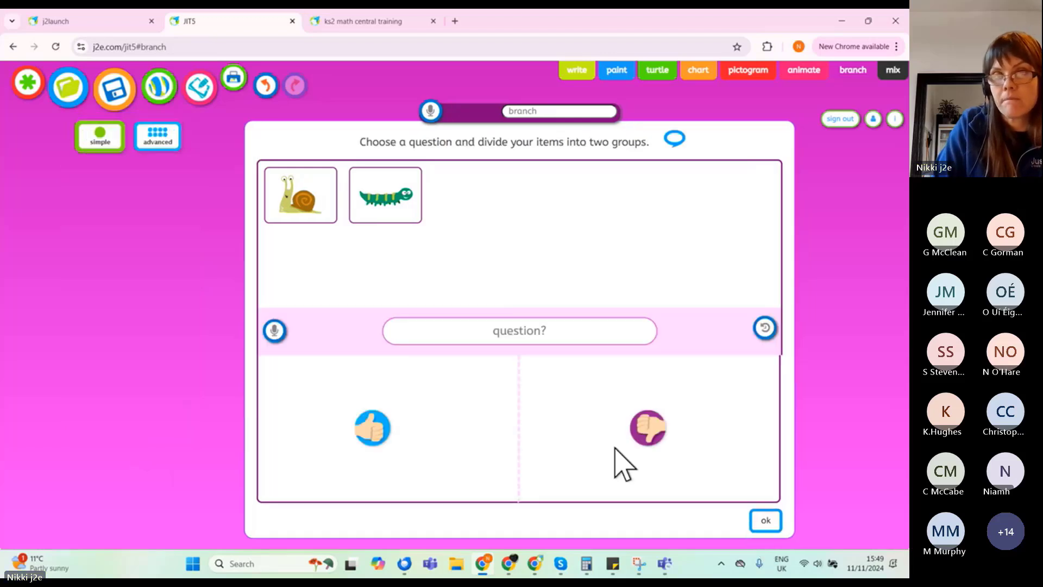
Step: Separate the two items with "Do I have a shell?", placing the snail under yes and the caterpillar under no
click(515, 333)
text(Do I have )
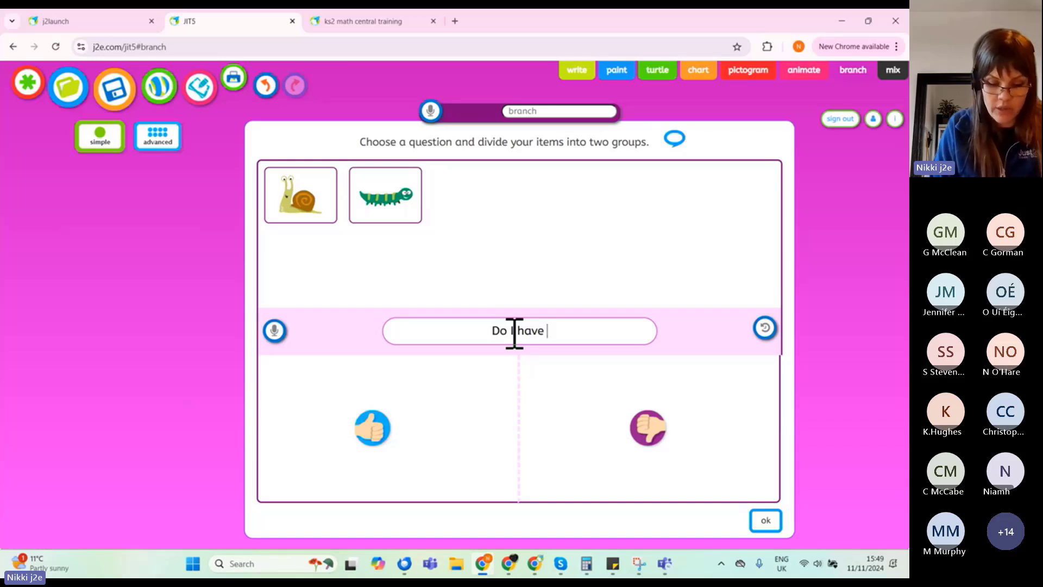
text(a shell?)
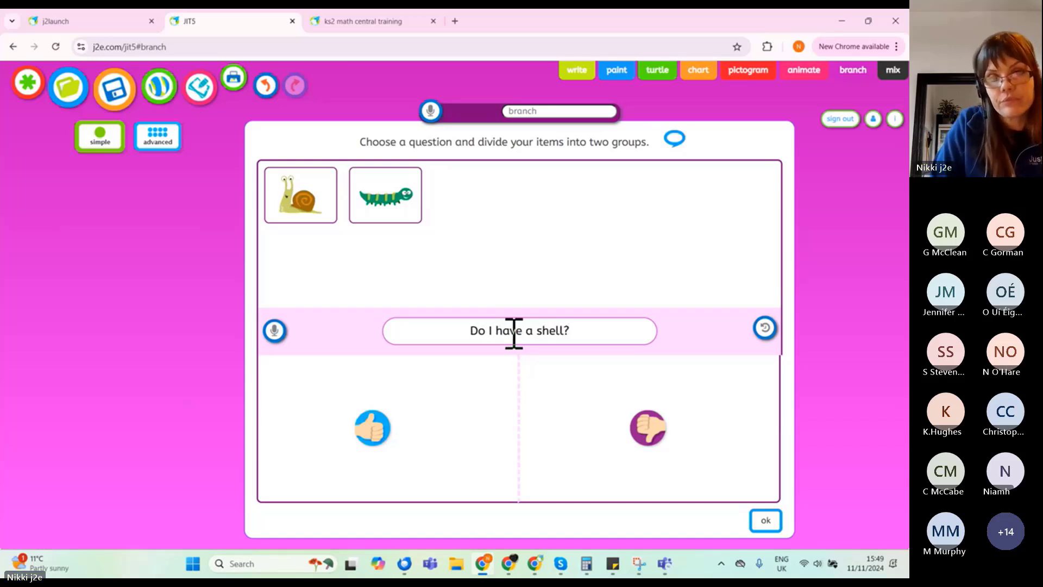
drag(323, 217, 334, 399)
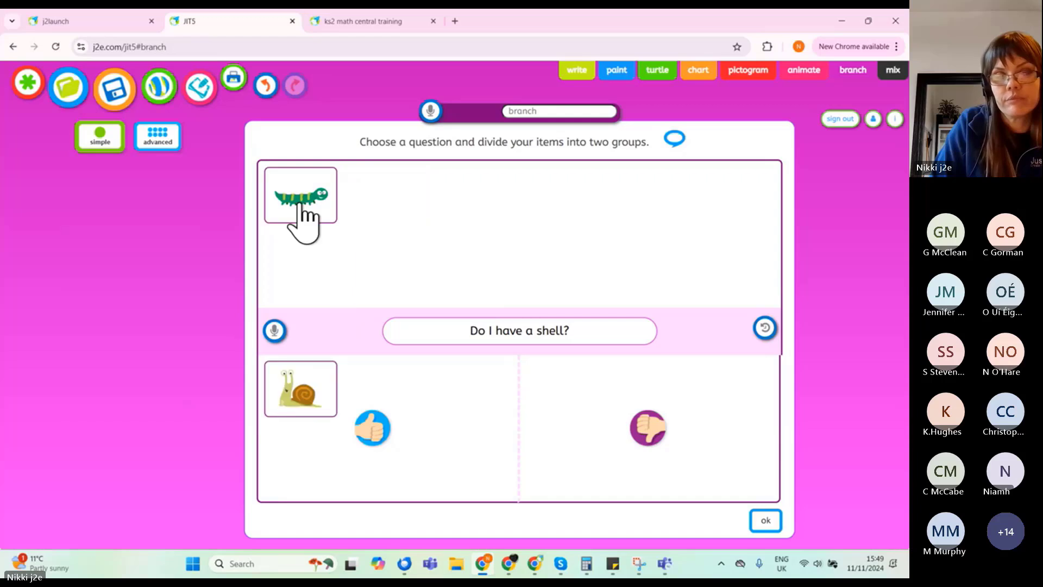
drag(303, 221, 612, 424)
click(772, 522)
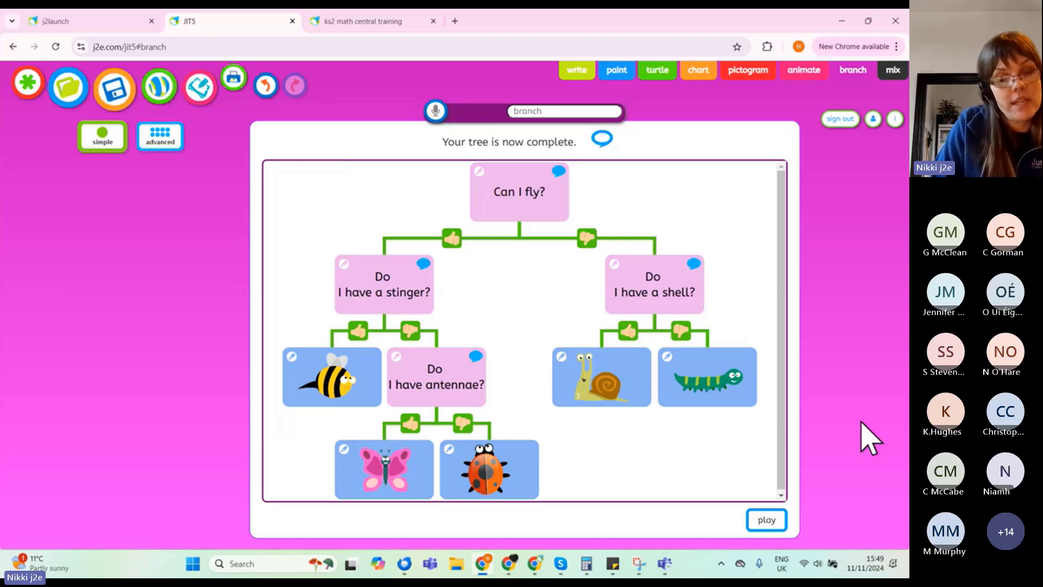
Step: Name the file "minibeast branch" and save it
click(556, 110)
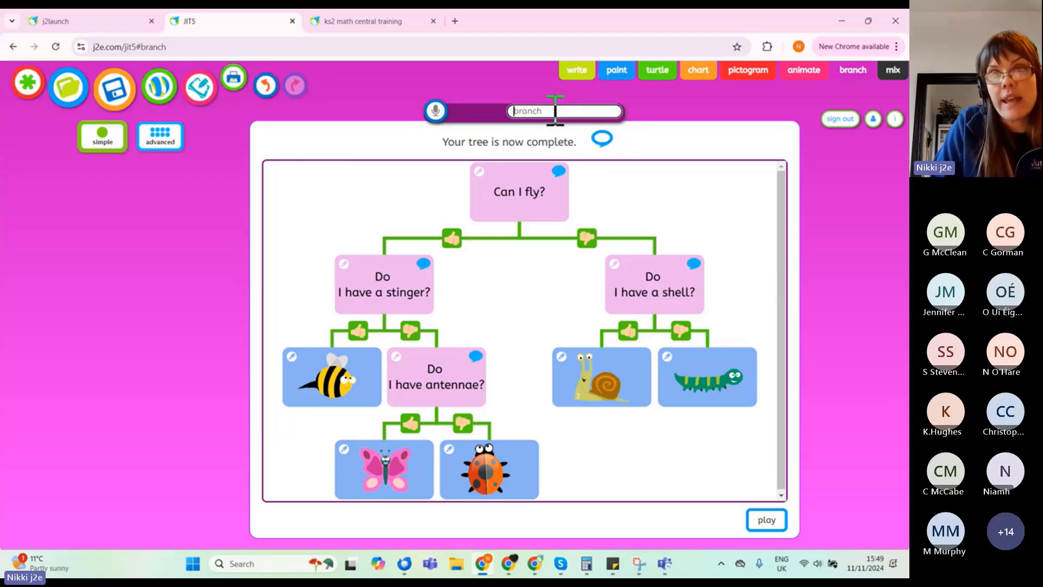
text(mini)
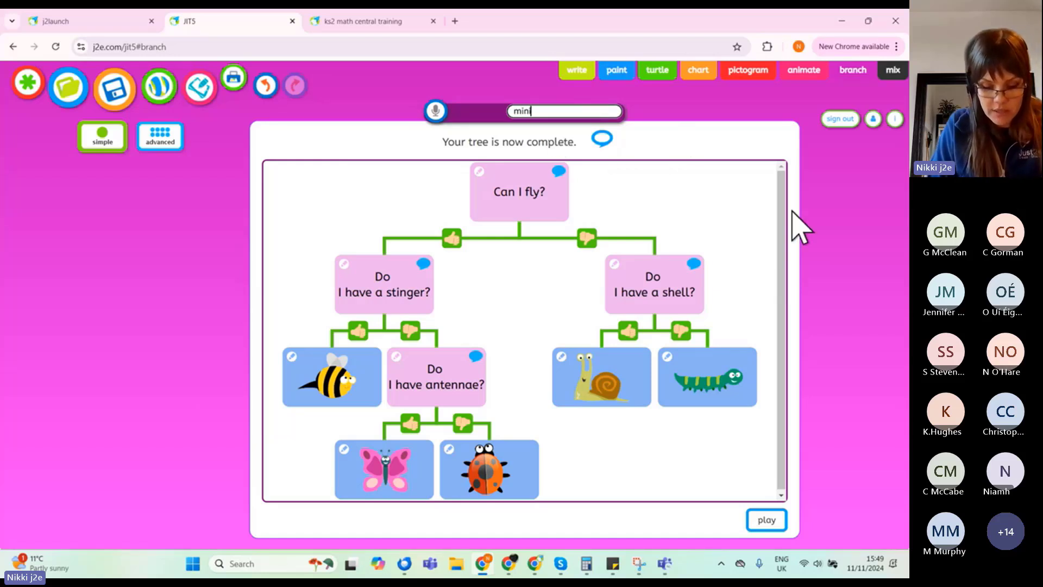
text(beast branch)
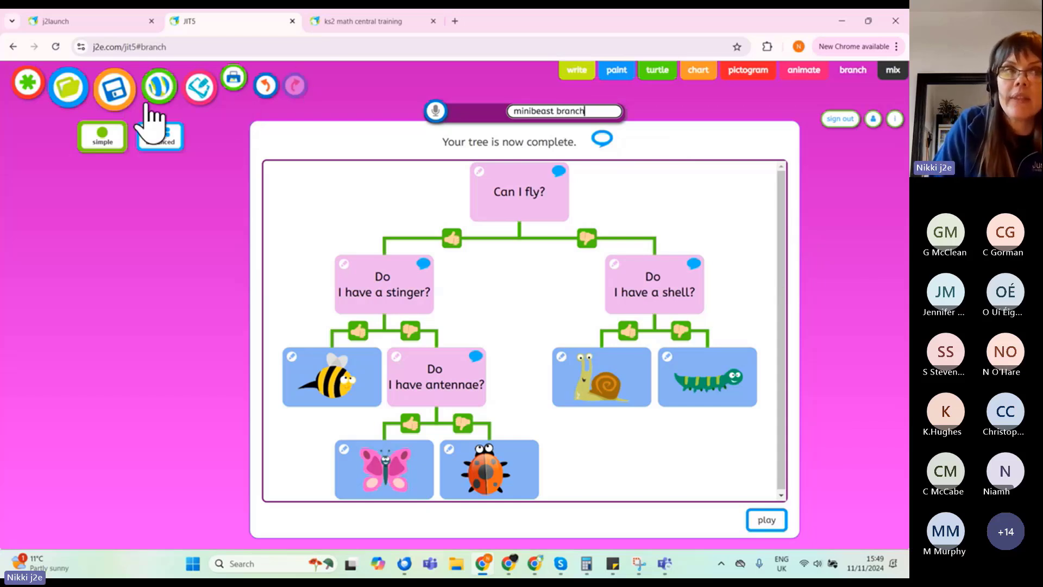
click(113, 82)
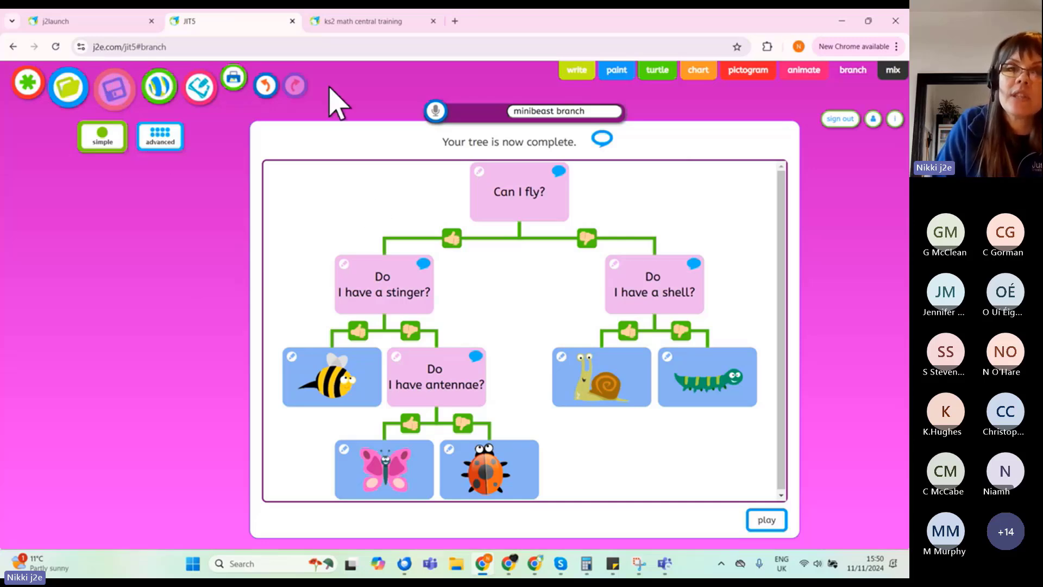
Step: Close the JIT5 page and return to the ks2 math central training presentation, advancing to the JIT mix slide
click(292, 22)
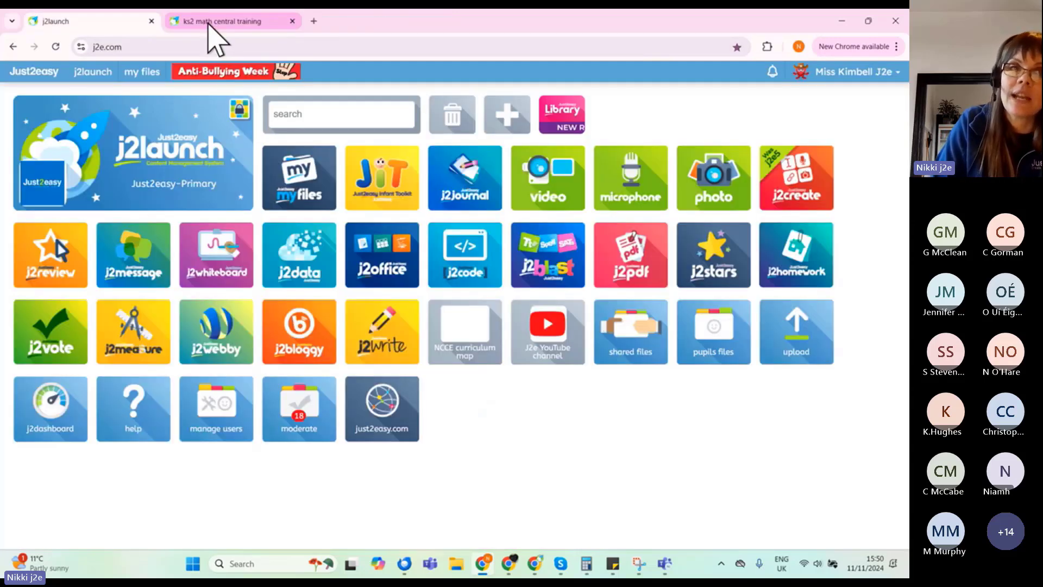
click(209, 21)
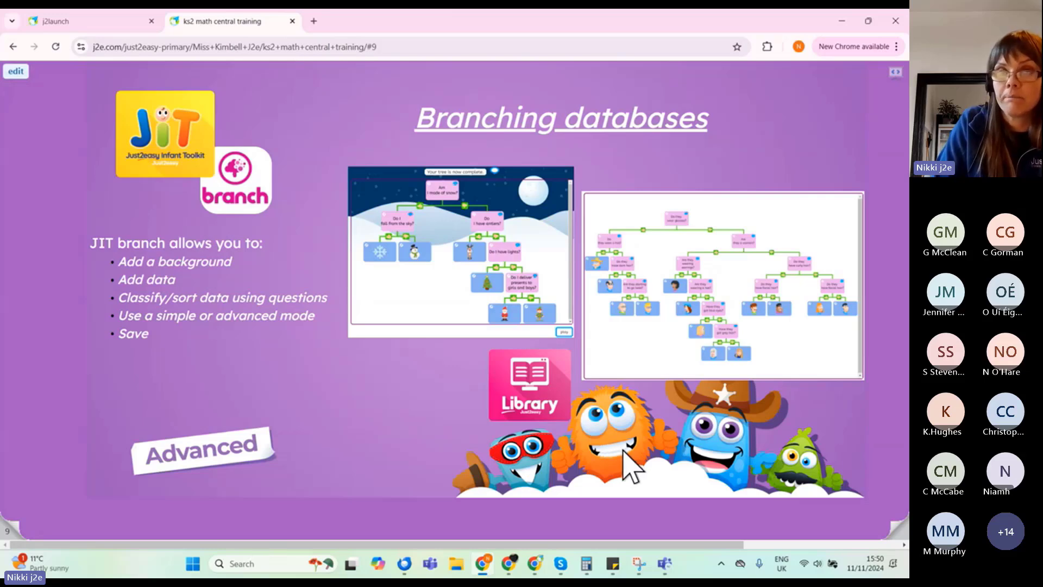
click(878, 524)
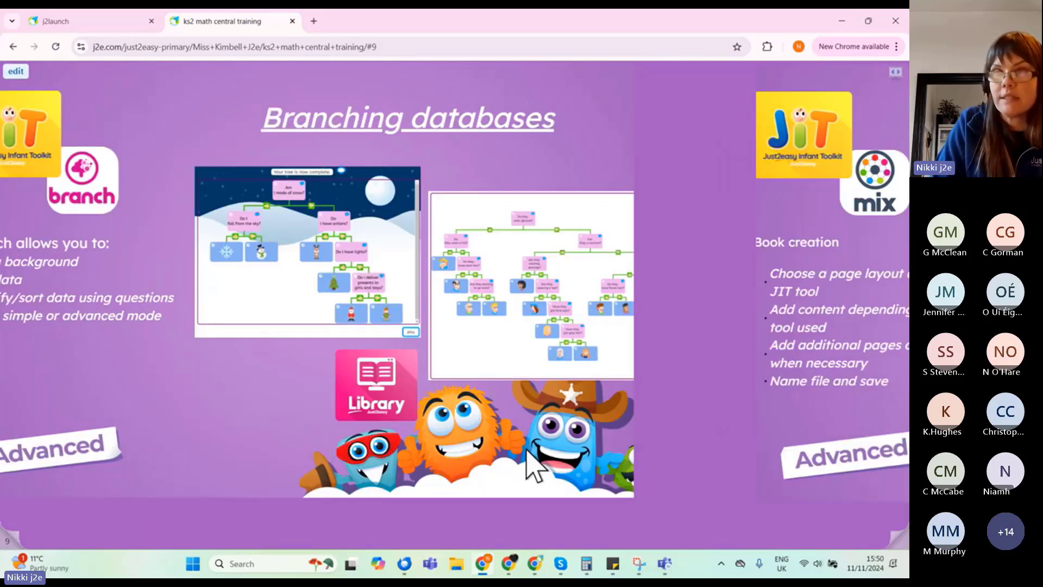
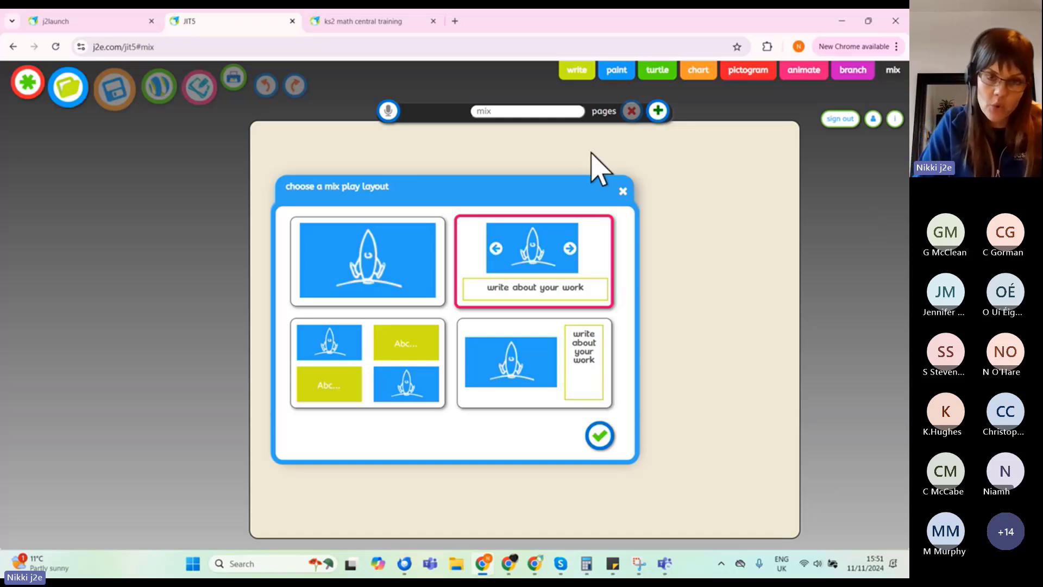
Step: Preview the full-page, four-part and side-writing mix layouts in turn
click(391, 293)
click(384, 368)
click(492, 375)
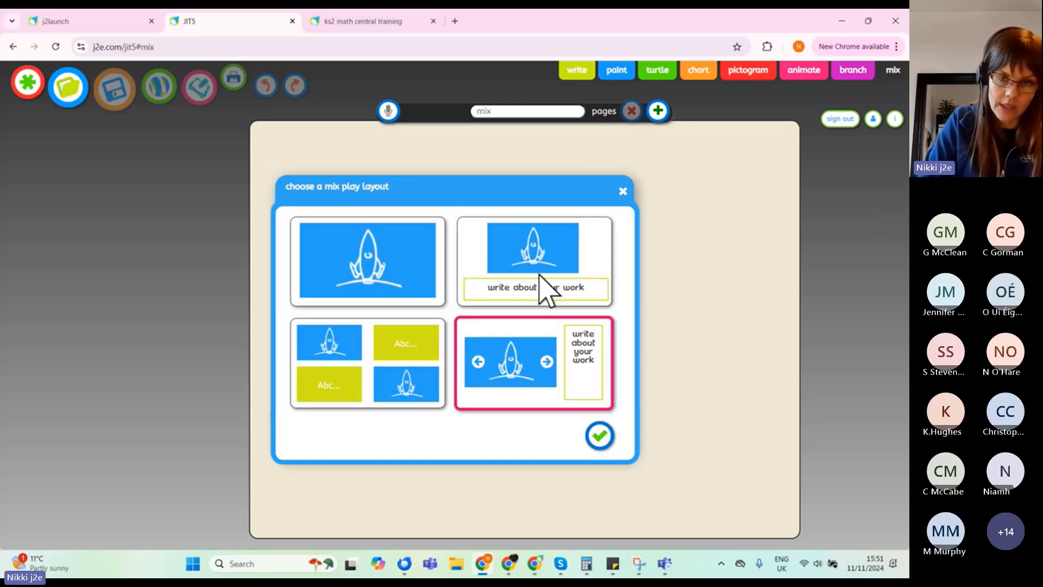
Step: Select the mix layout with writing below the picture and set its activity area to the branch tool
click(540, 275)
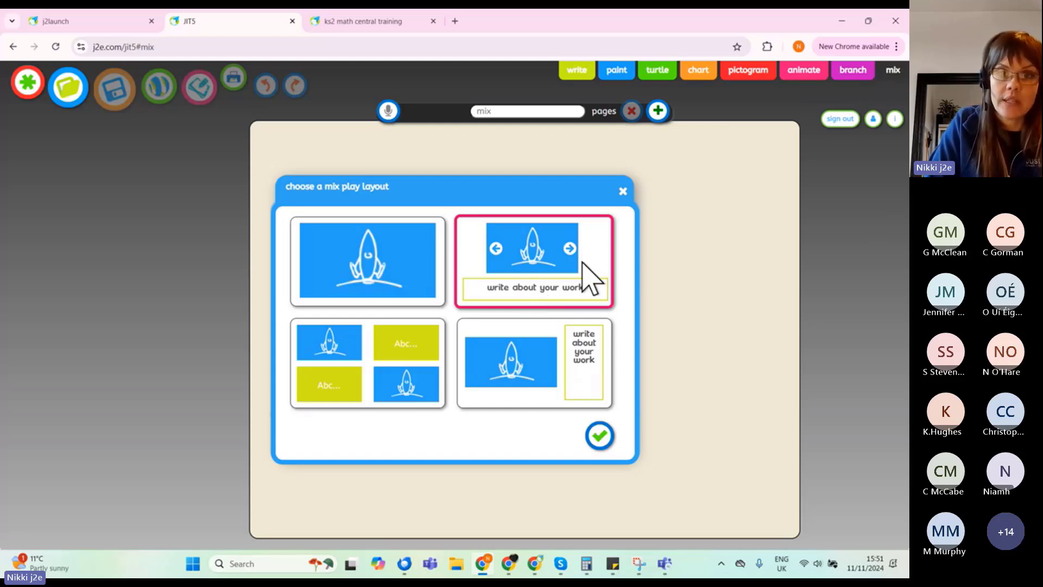
click(570, 249)
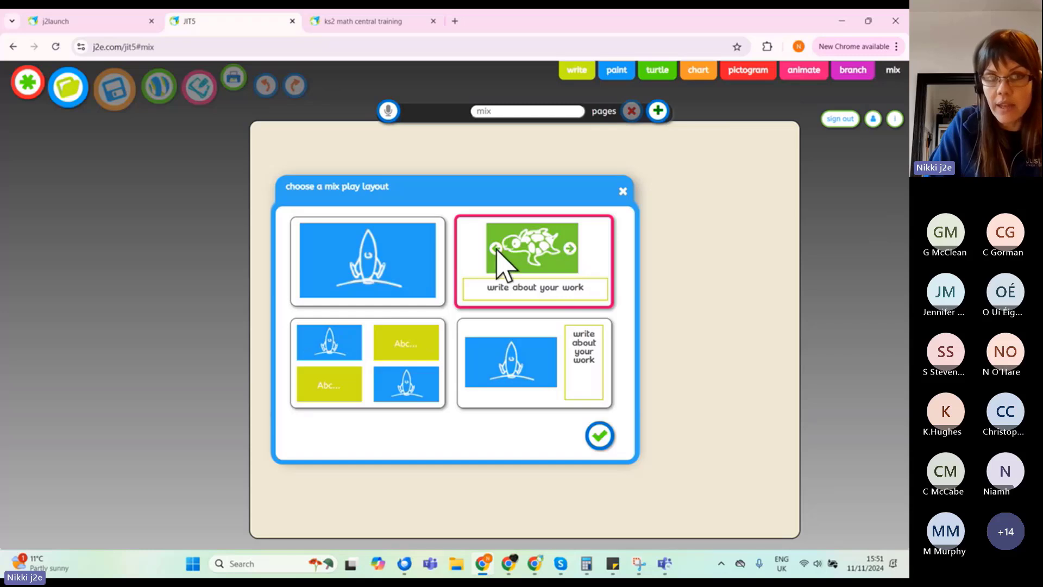
click(570, 249)
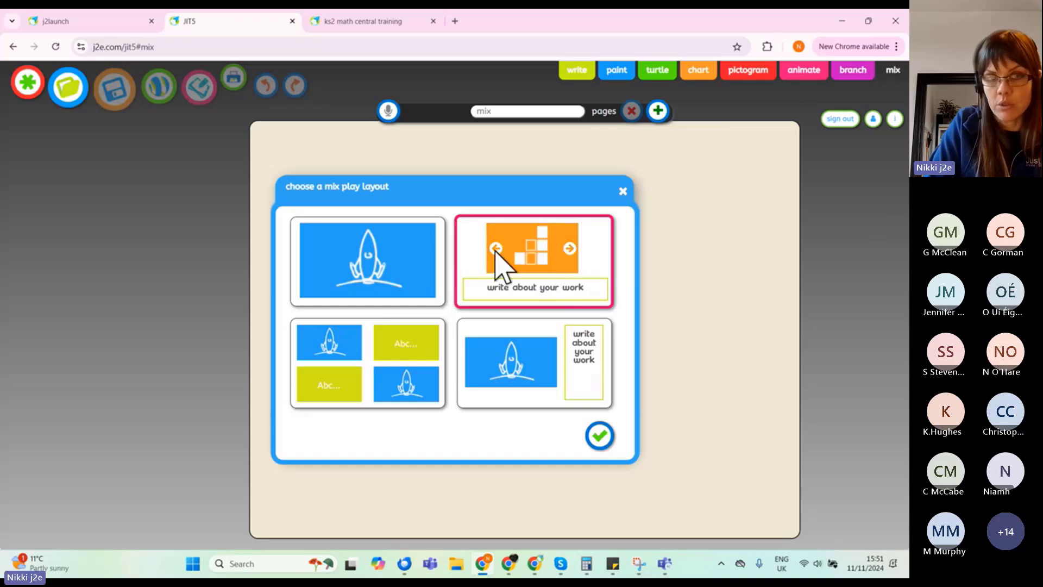
click(570, 249)
click(570, 249)
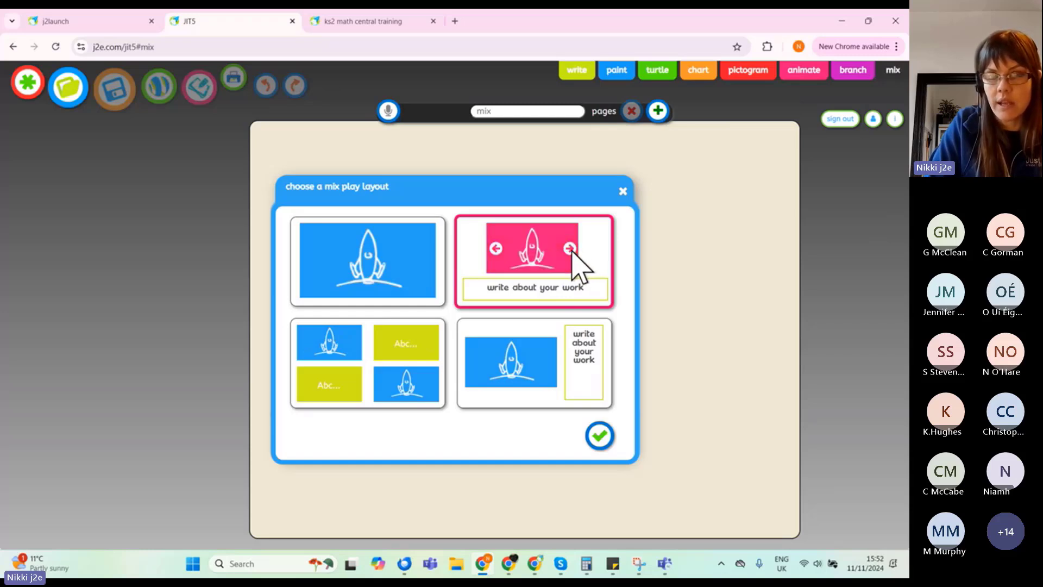
click(570, 249)
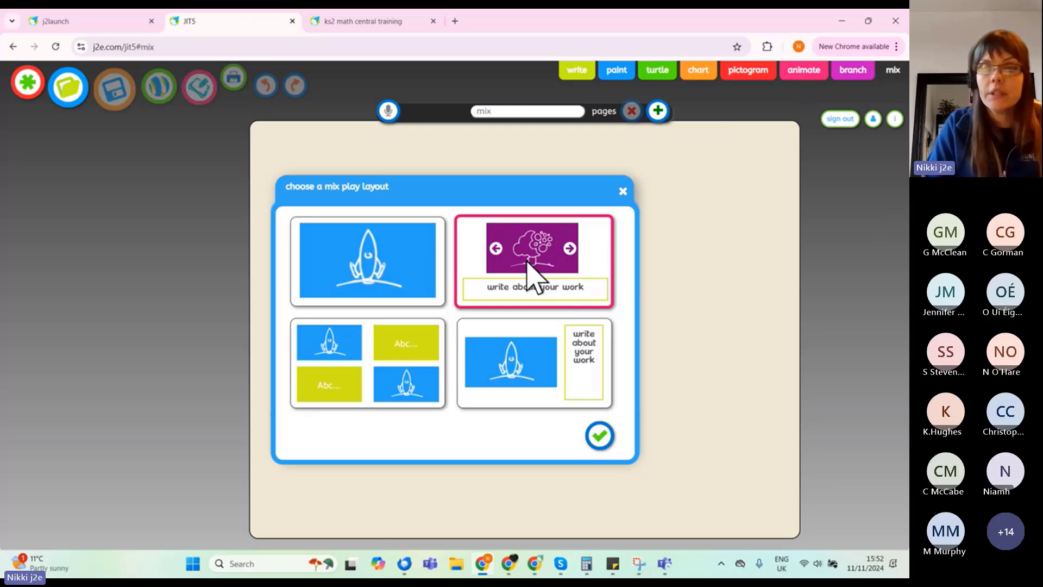
Step: Try the full-page mix layout with its activity area set to the branch tool
click(383, 278)
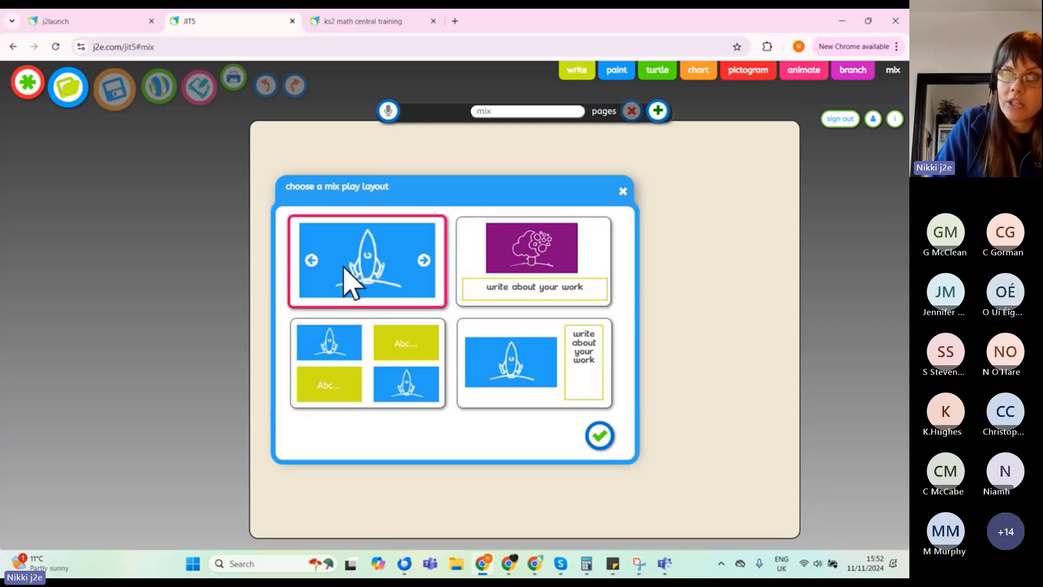
click(424, 262)
click(425, 262)
click(424, 262)
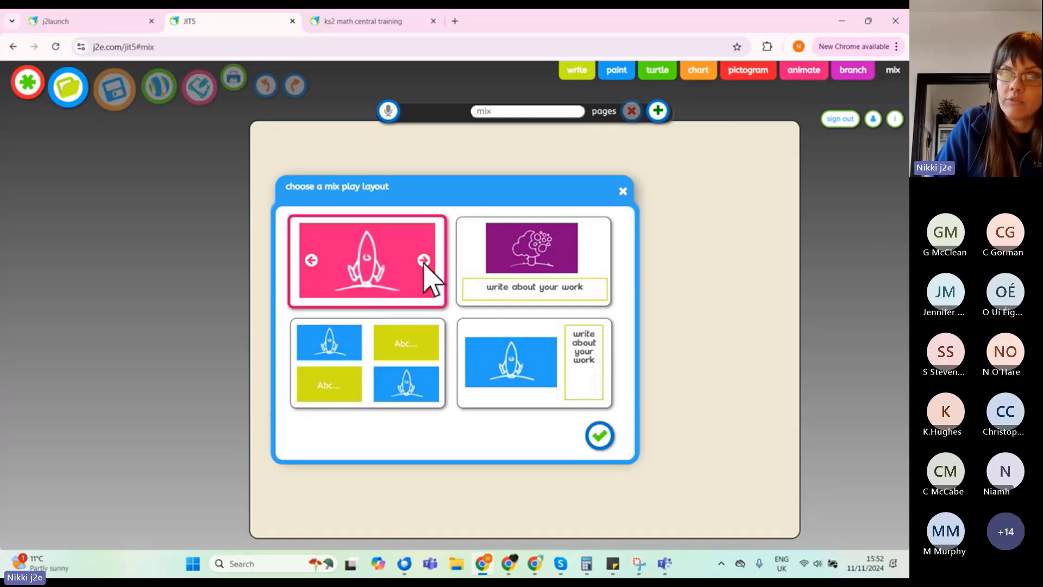
click(424, 262)
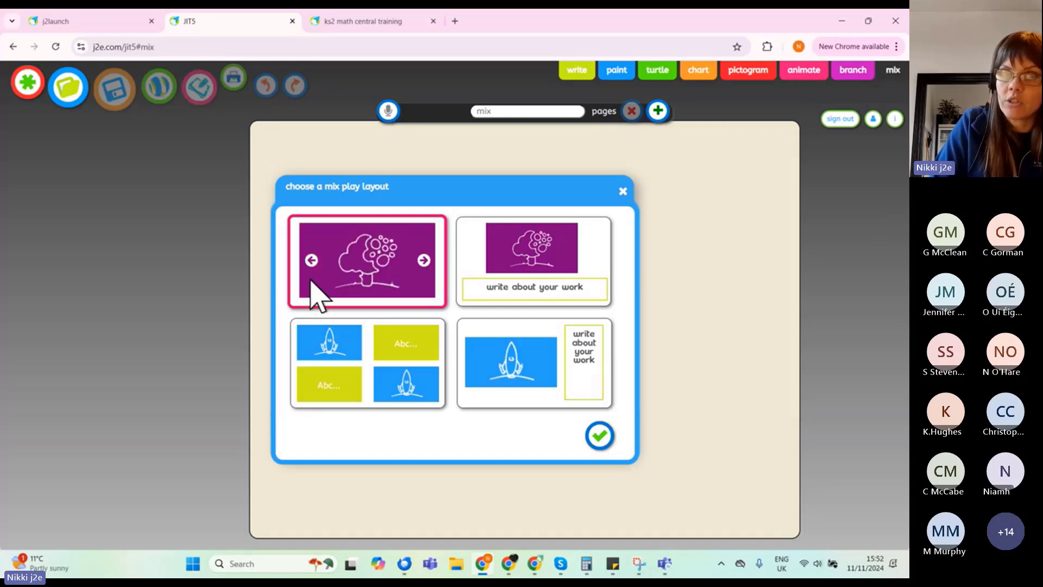
Step: Create the mix page from the layout with a branch activity above the writing area
click(554, 272)
click(602, 436)
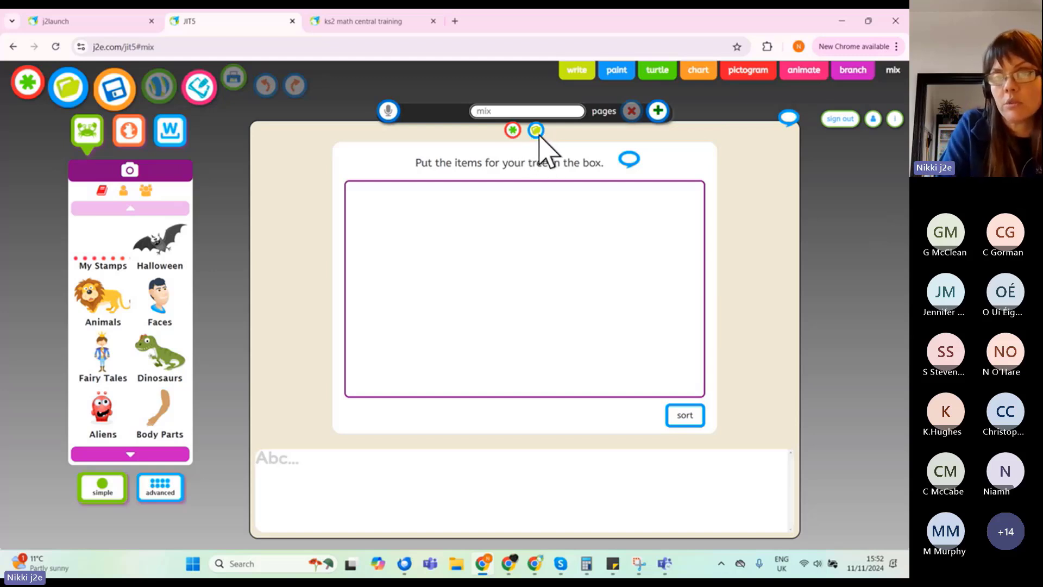
Step: Open the chooser for saved branch files in the page's activity area
scroll(540, 136, up, 5)
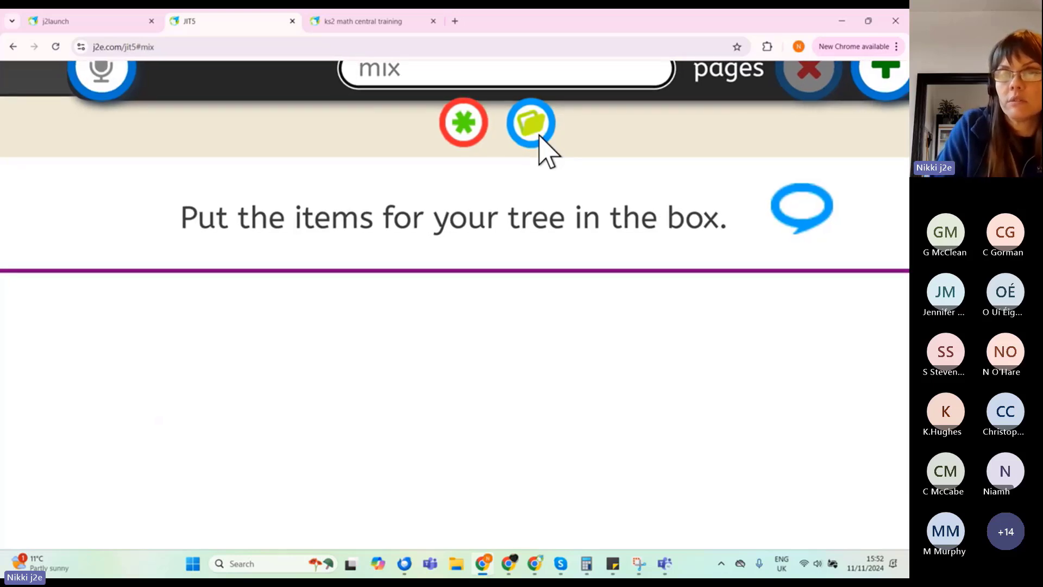
scroll(540, 137, down, 5)
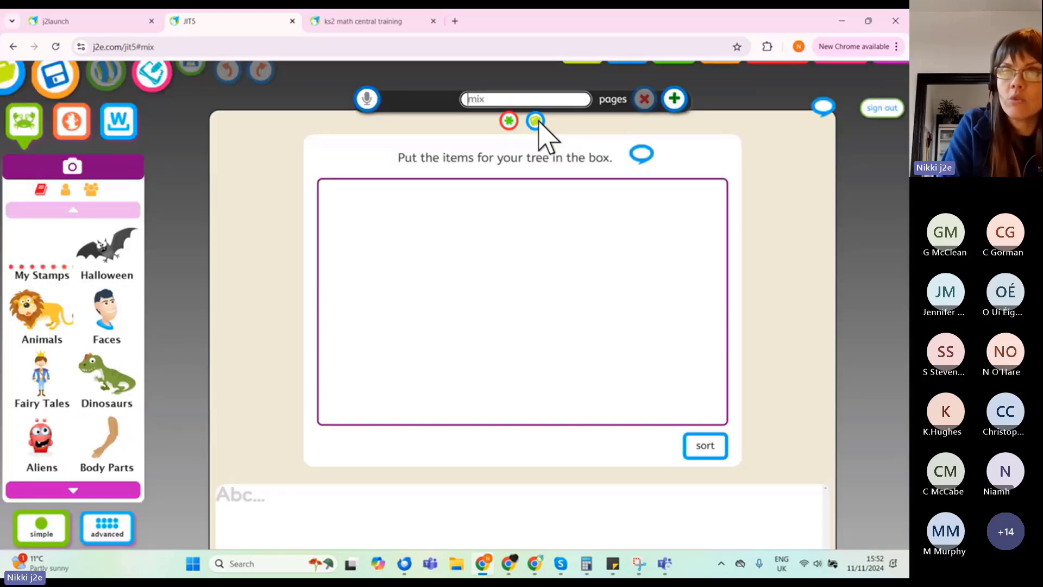
scroll(539, 121, down, 2)
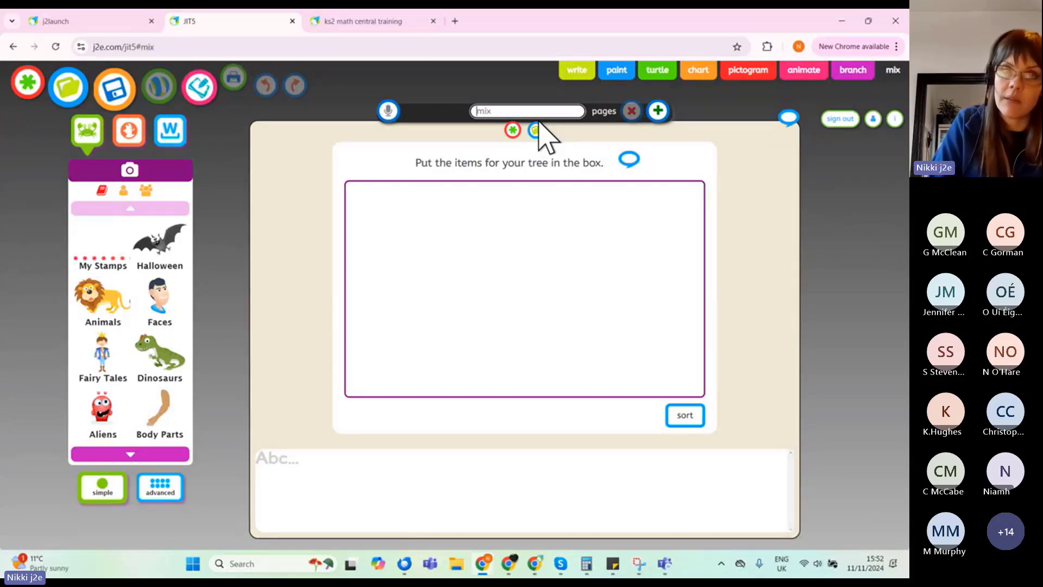
click(538, 133)
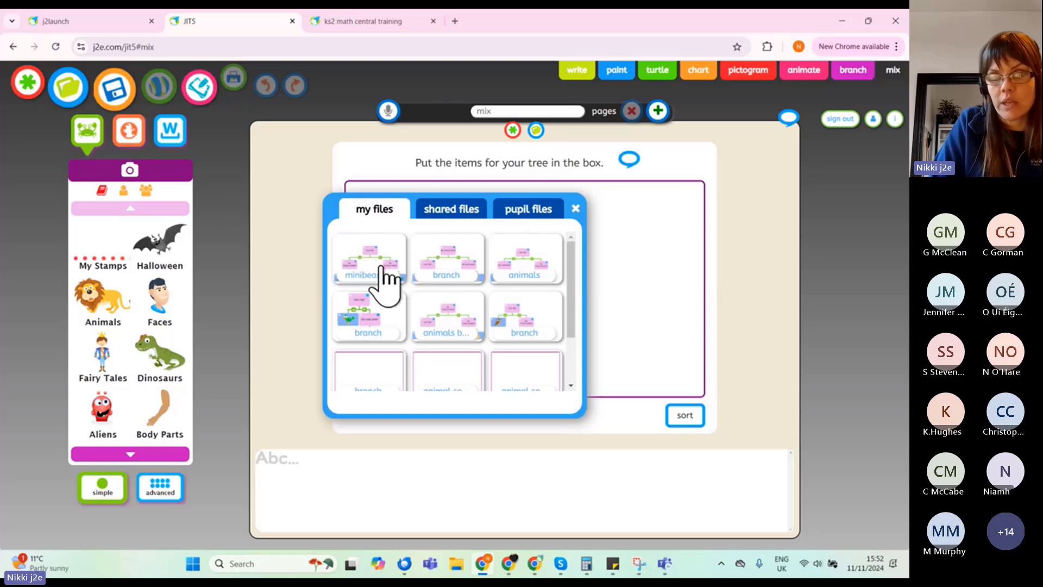
Step: Look through the saved branch files in my files and then those in pupil files
scroll(424, 278, down, 2)
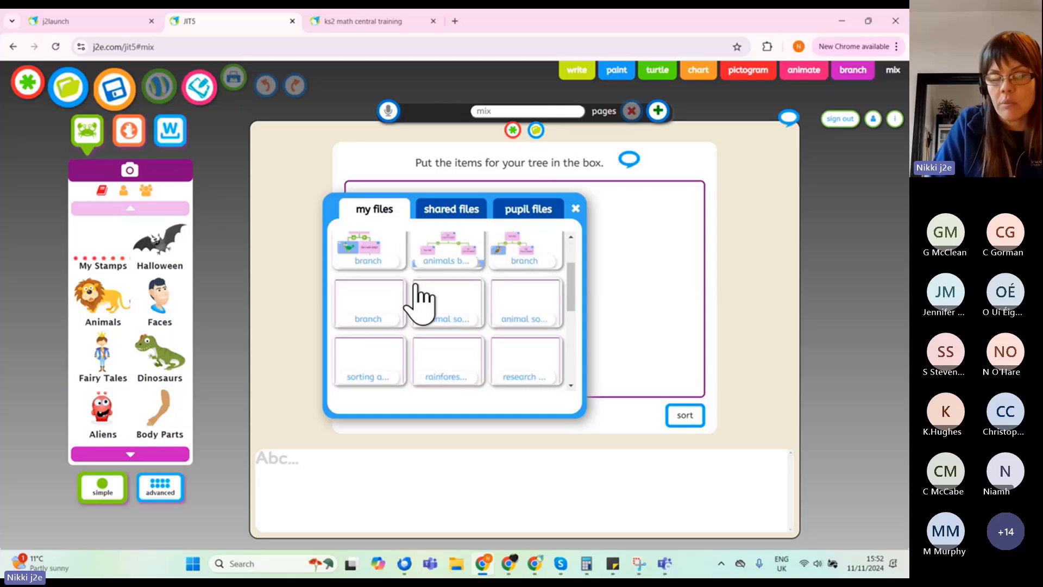
scroll(418, 369, down, 1)
scroll(462, 310, down, 2)
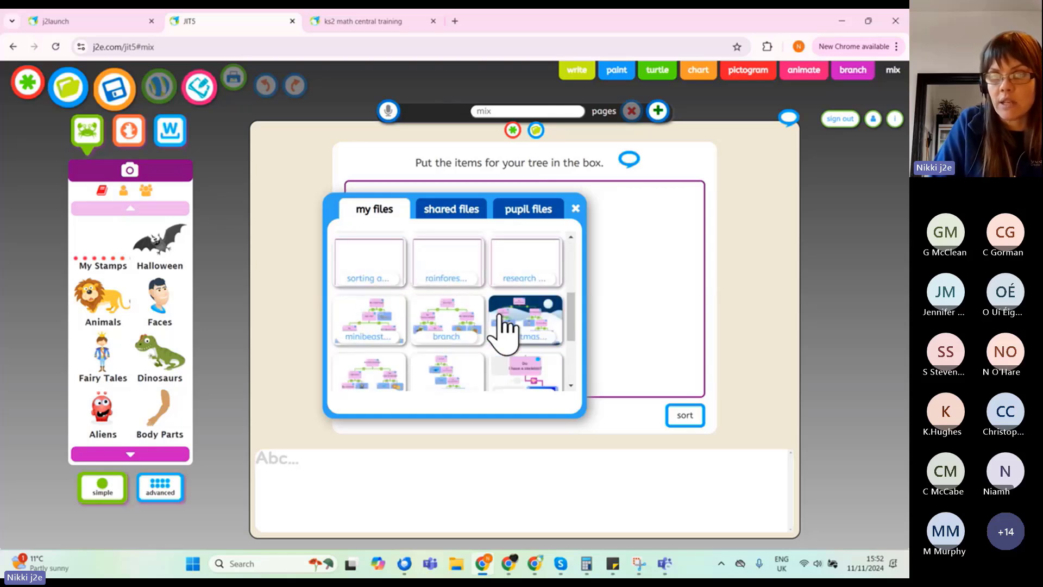
scroll(500, 326, down, 3)
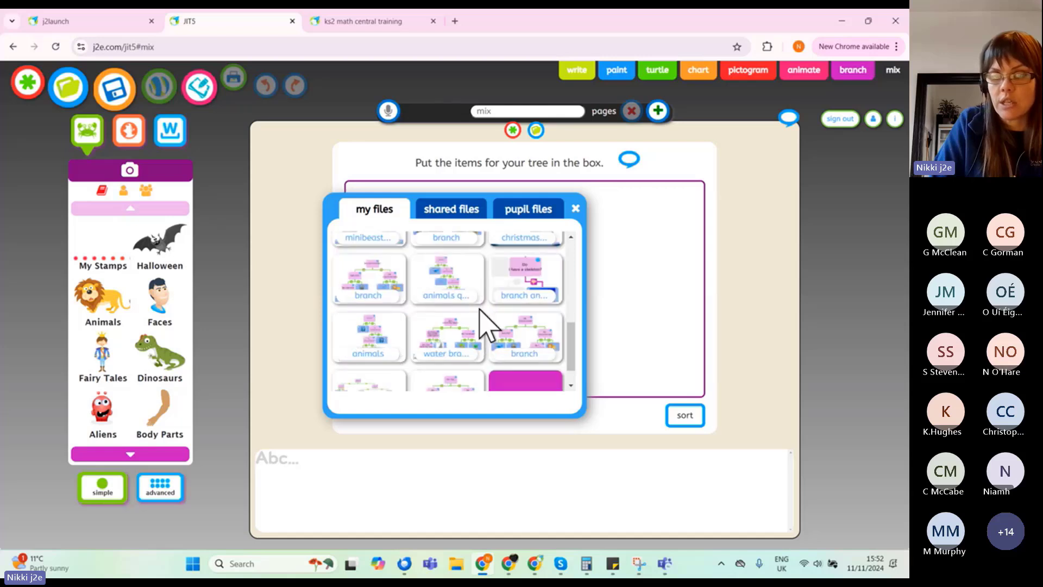
scroll(468, 348, down, 2)
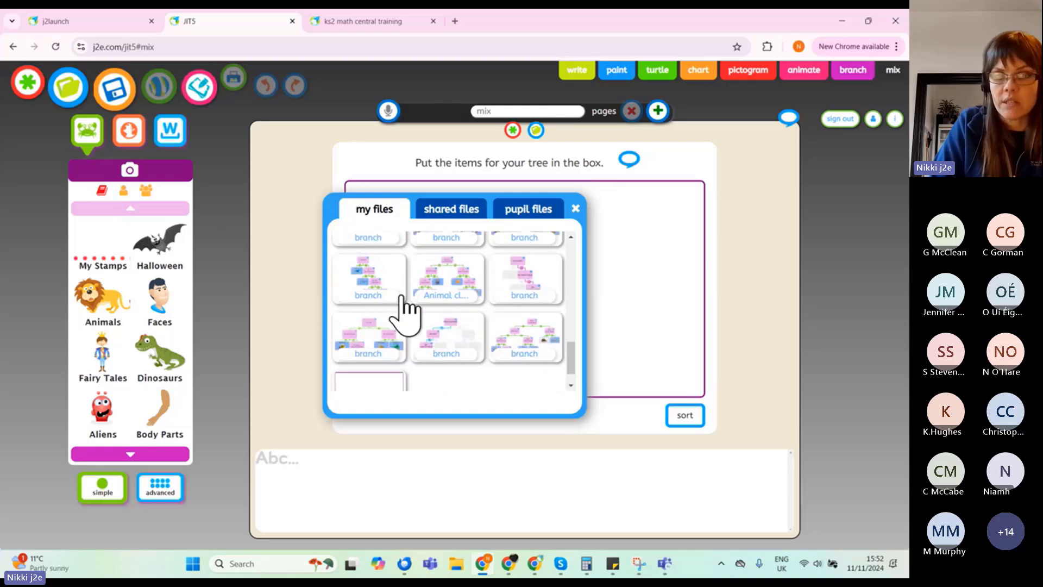
scroll(397, 337, up, 2)
scroll(397, 337, up, 5)
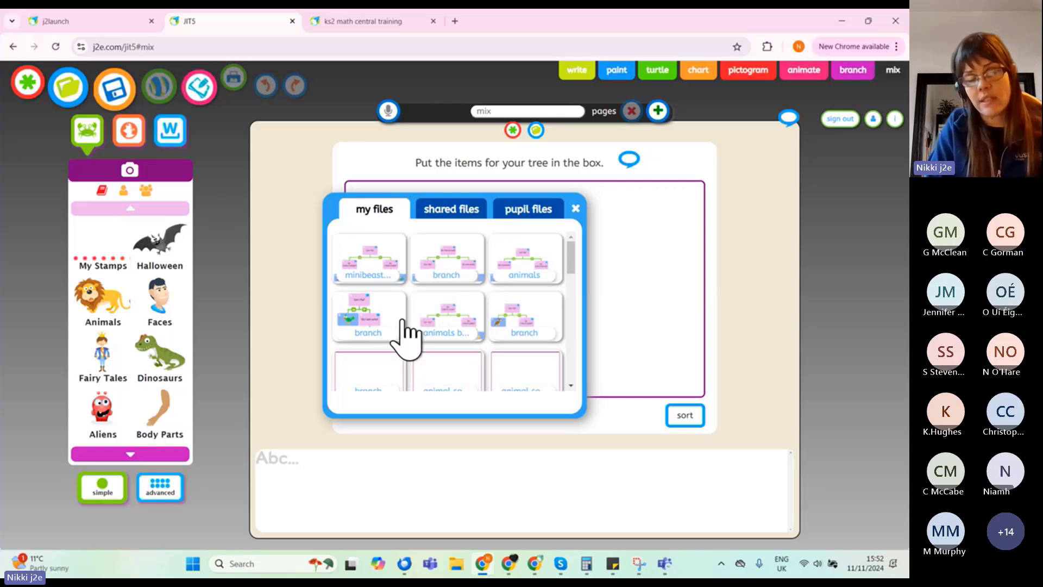
click(521, 213)
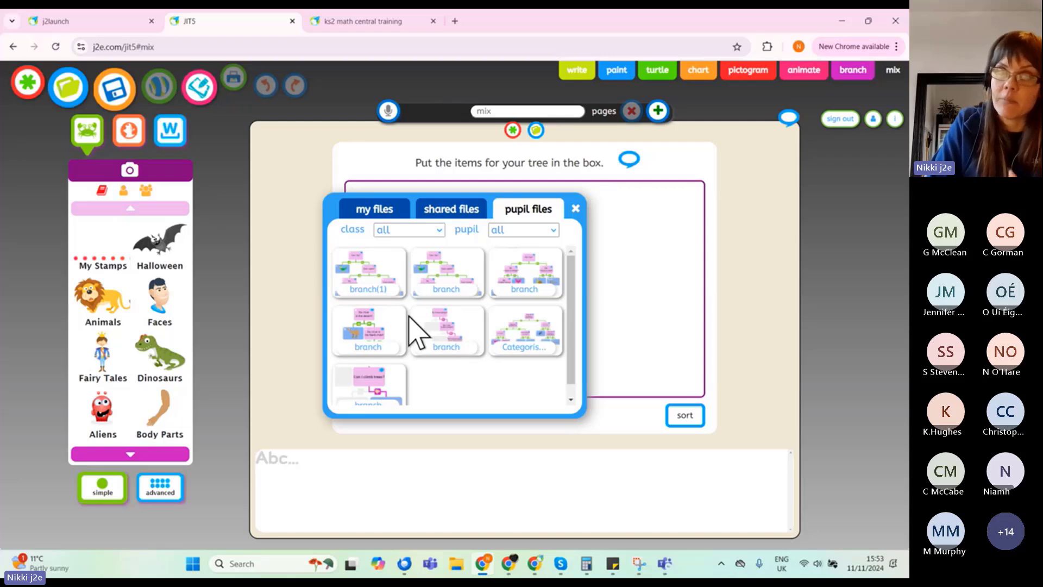
Step: Load the saved minibeast branch from my files into the mix page
click(379, 209)
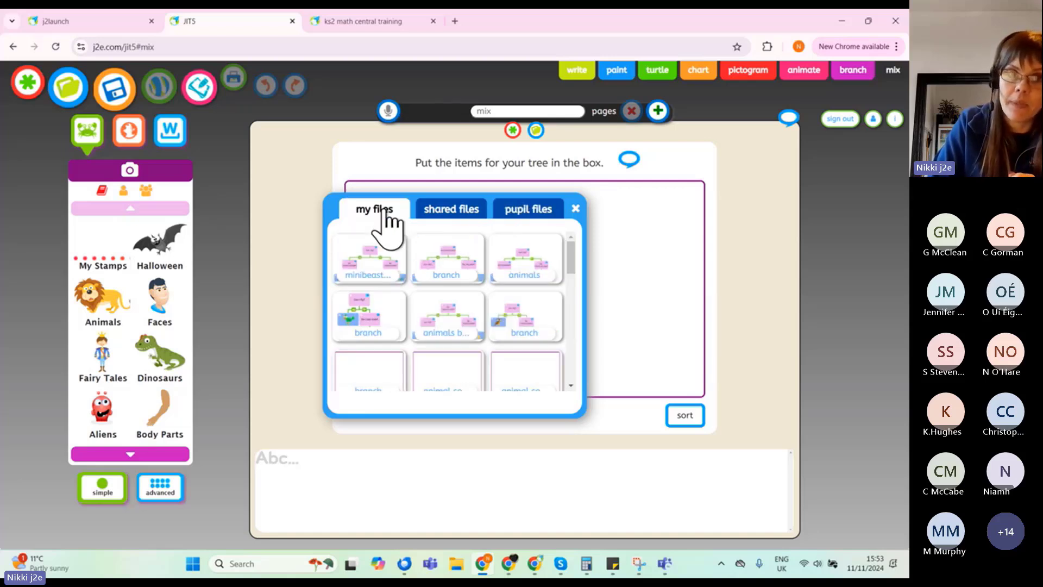
click(373, 260)
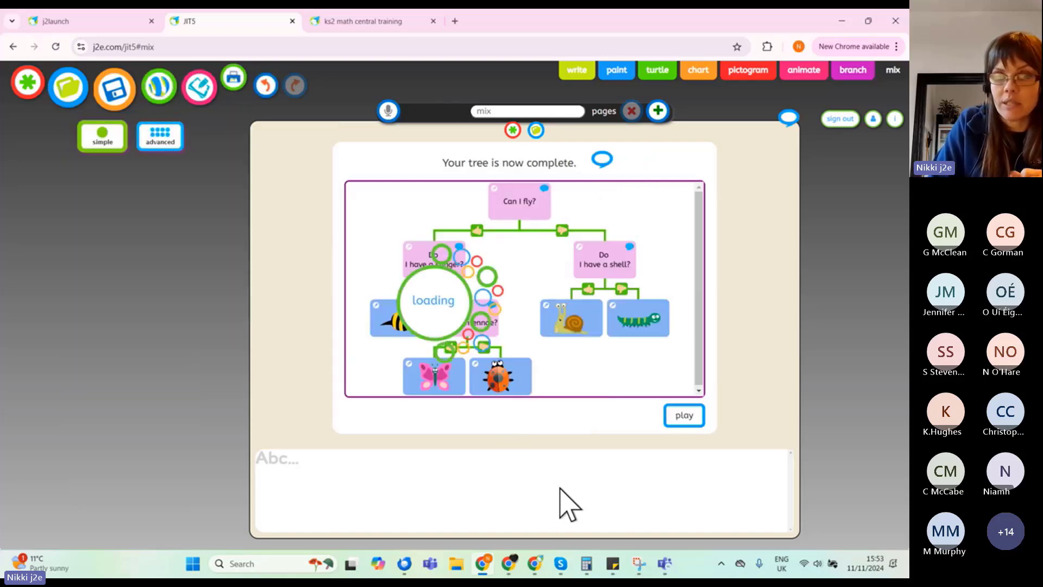
Step: Write "Today in maths we looked at branching databases..." in the text area below the tree
click(434, 480)
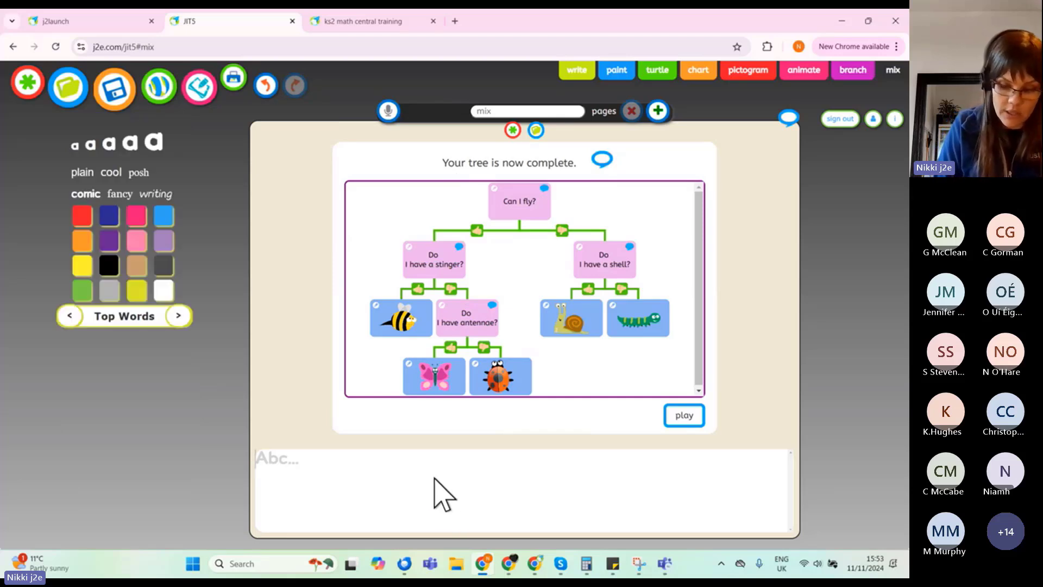
text(Today in)
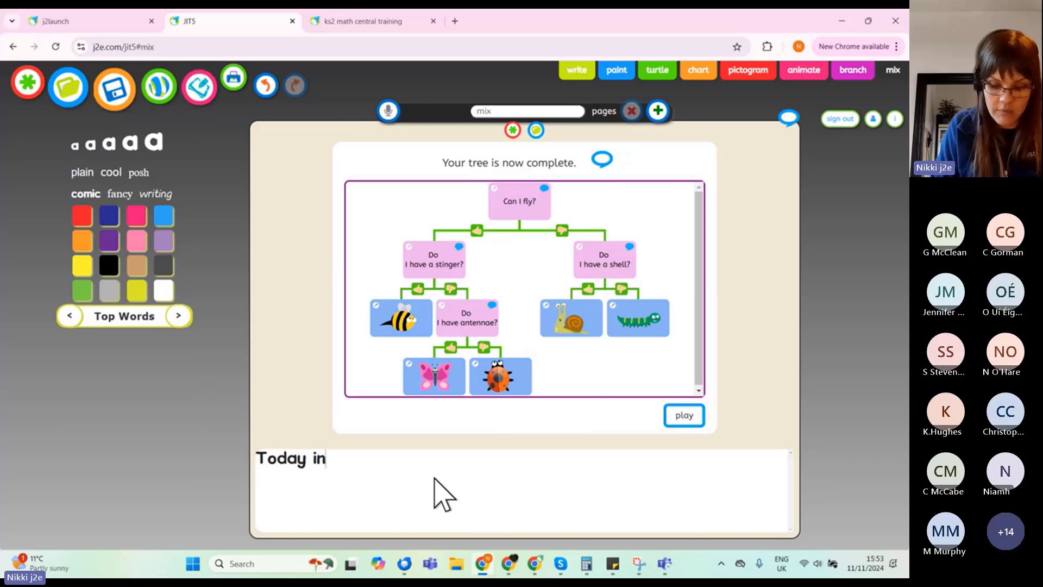
text( maths we l)
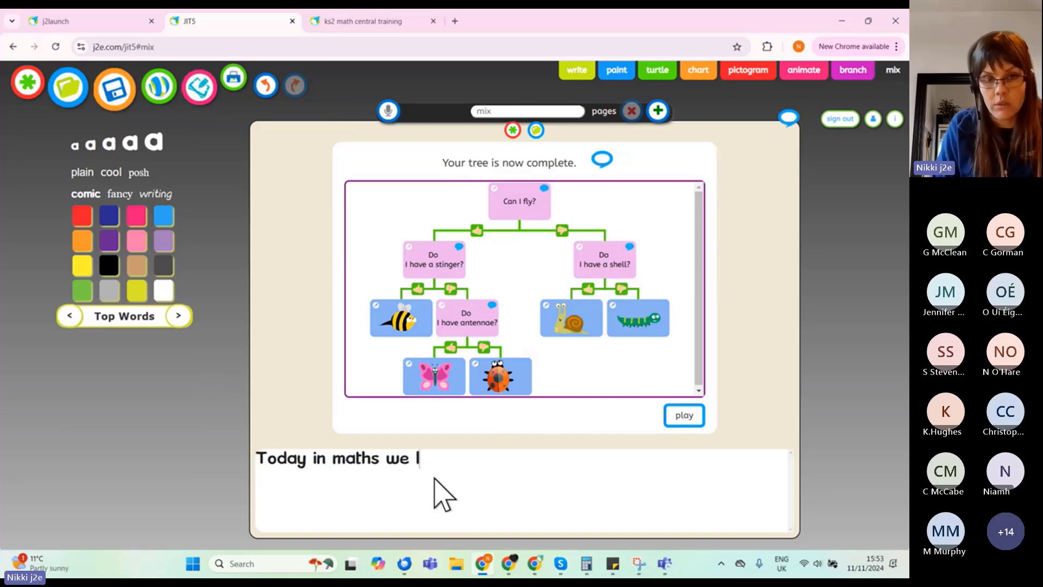
text(ooke)
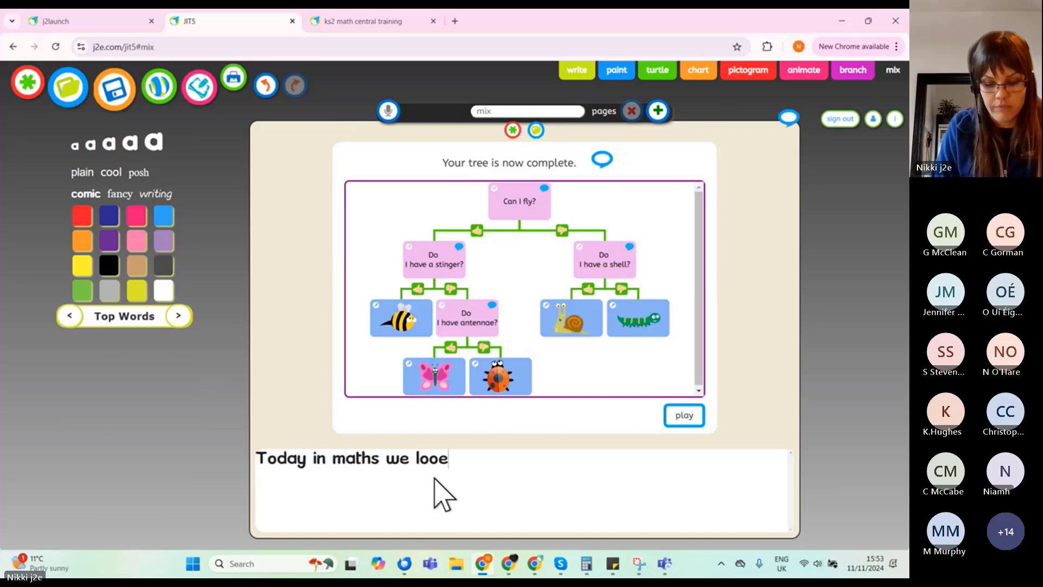
text(d at b)
key(BackSpace)
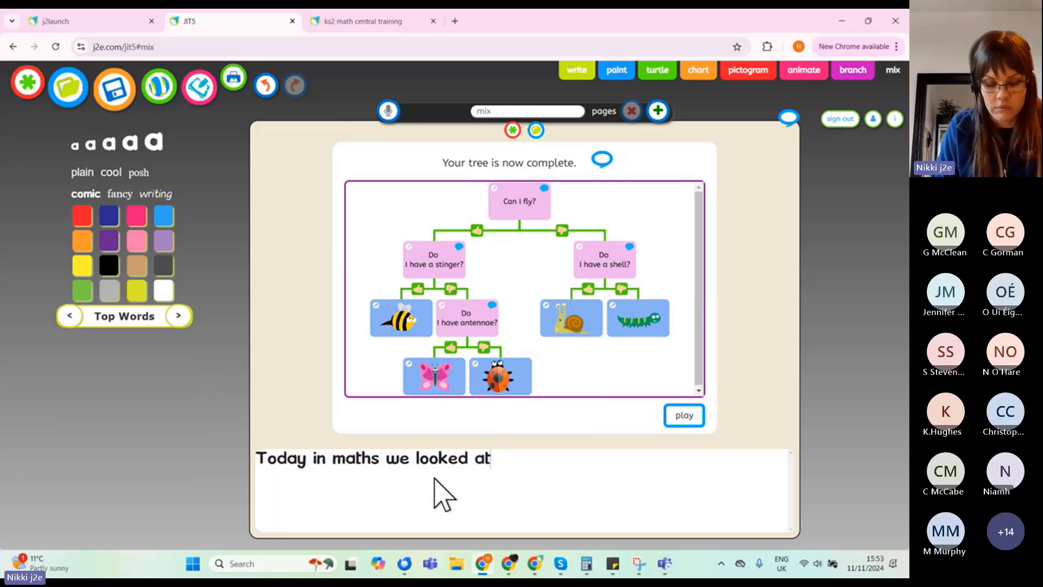
text(branching d)
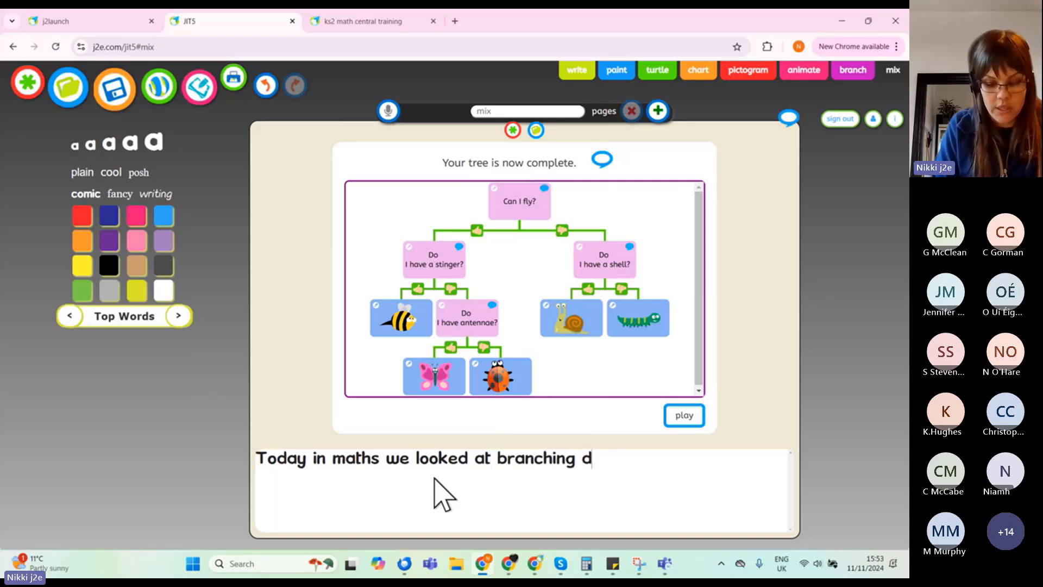
text(atabases...)
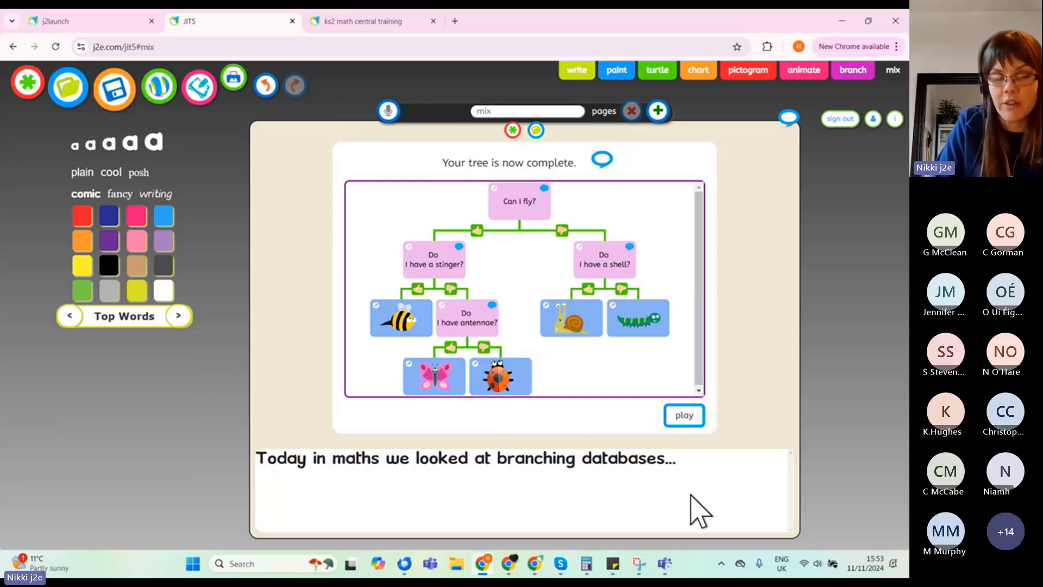
Step: Add a page to the mix book using the single full-page layout with the write tool
click(659, 112)
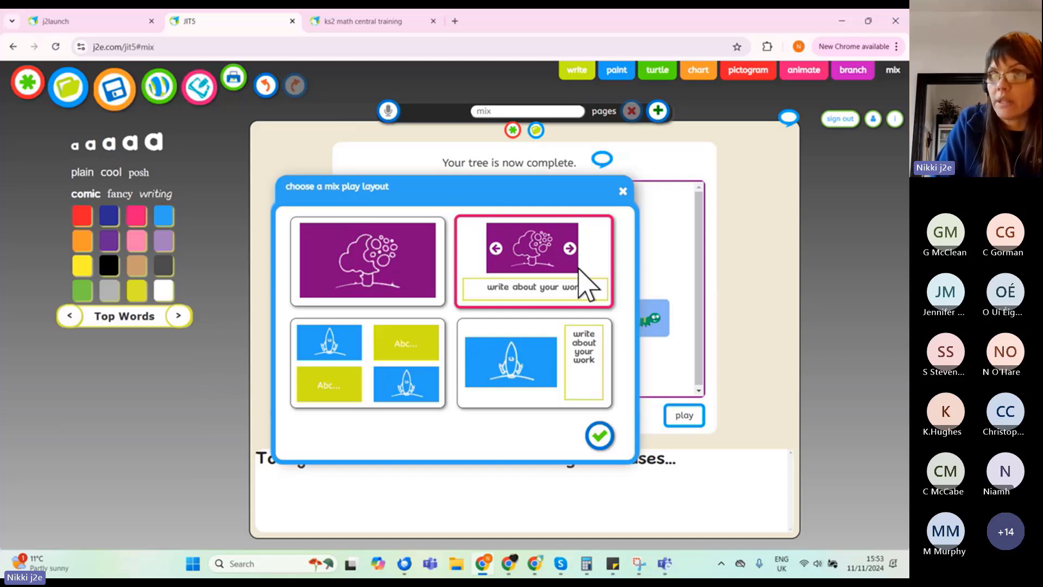
click(315, 262)
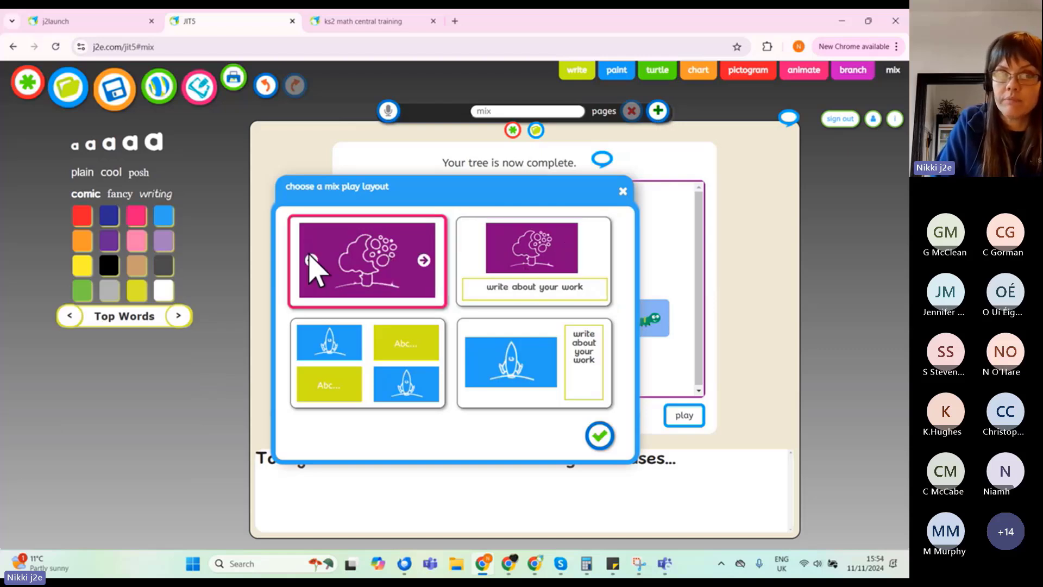
click(423, 261)
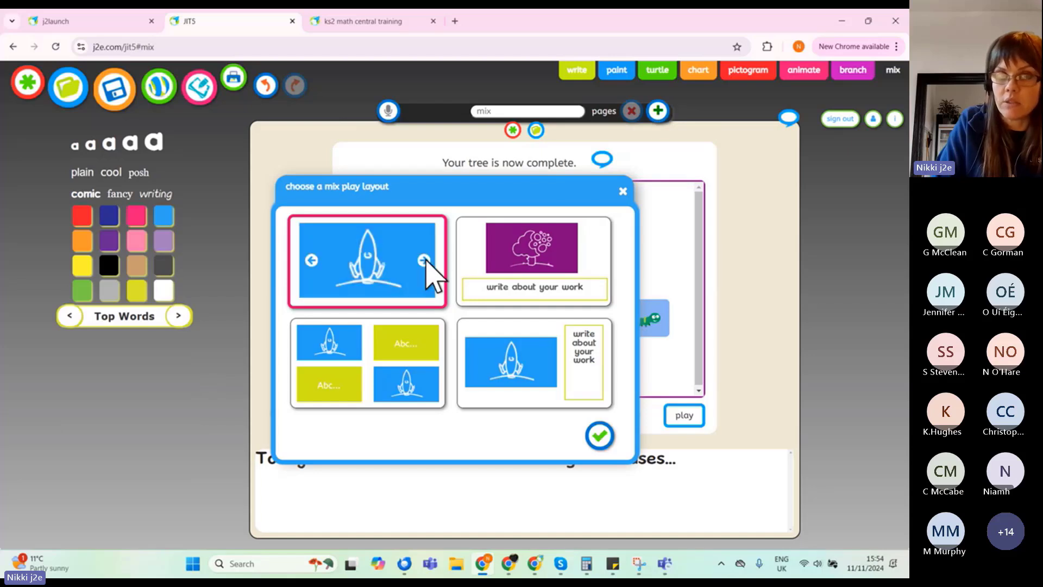
click(311, 261)
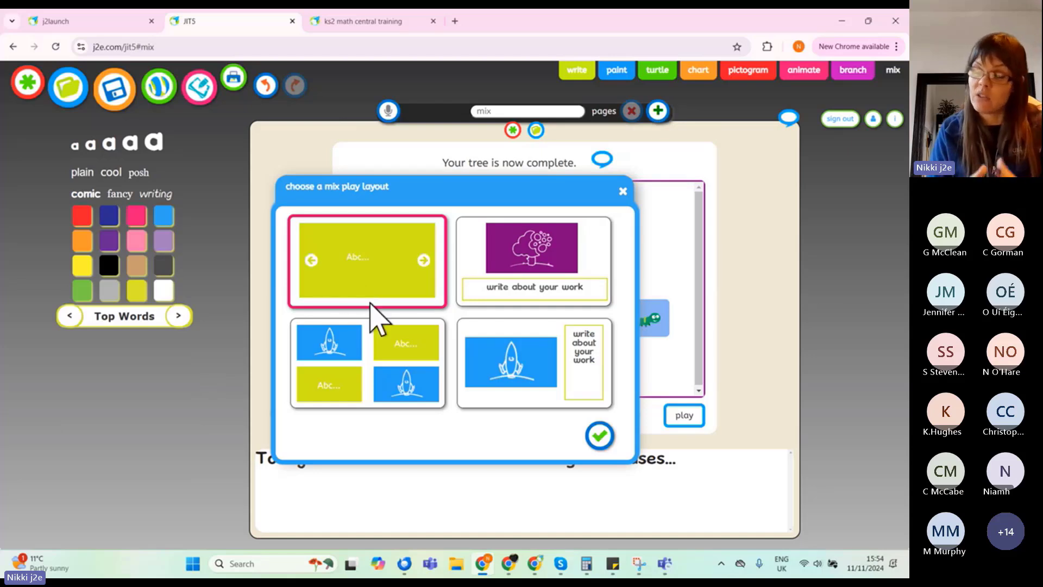
click(608, 441)
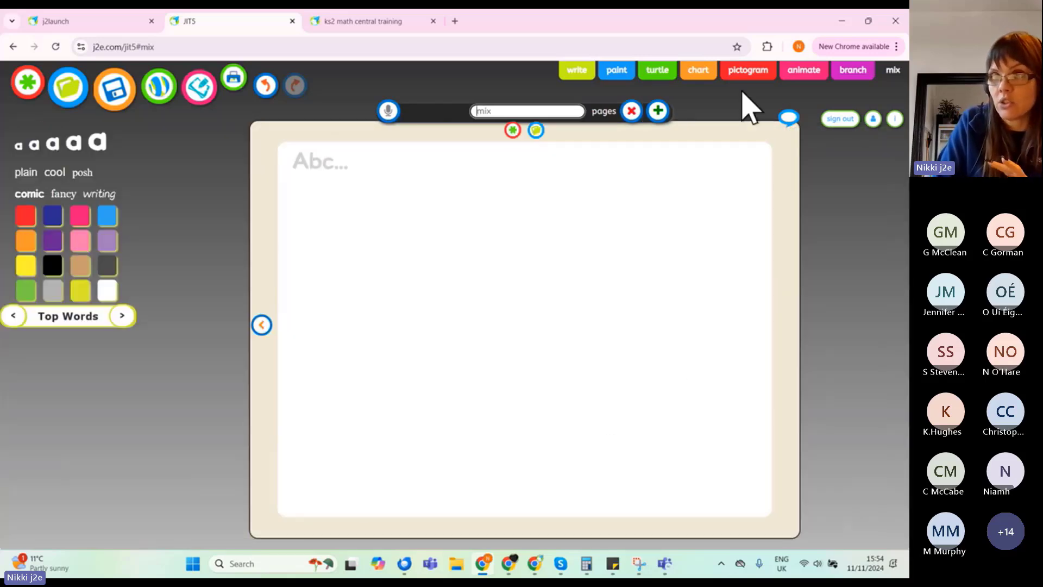
Step: Load the saved minibeast writing with the green park background from my files into the new page
click(537, 131)
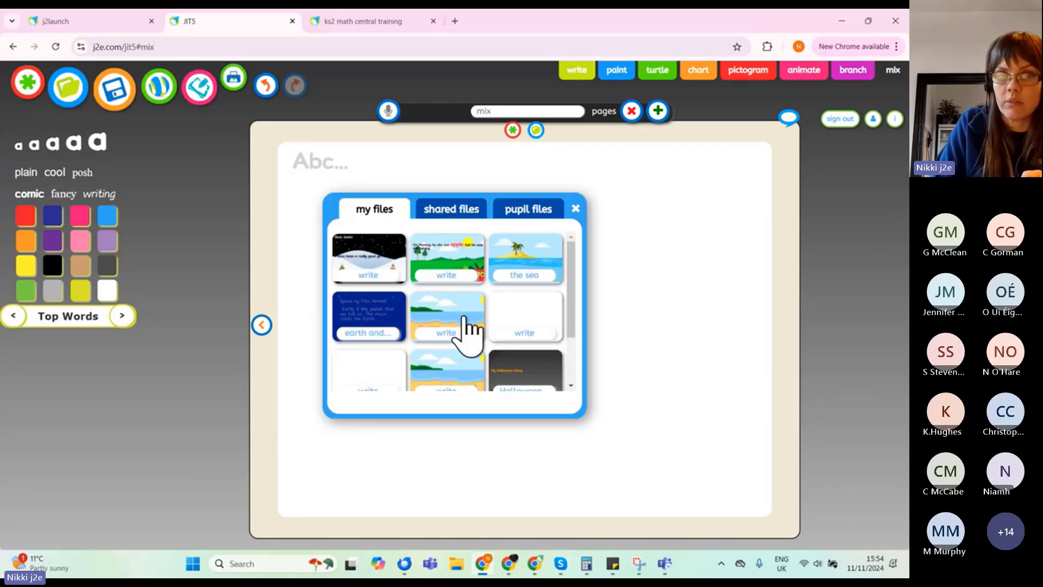
scroll(467, 348, down, 5)
scroll(462, 341, down, 8)
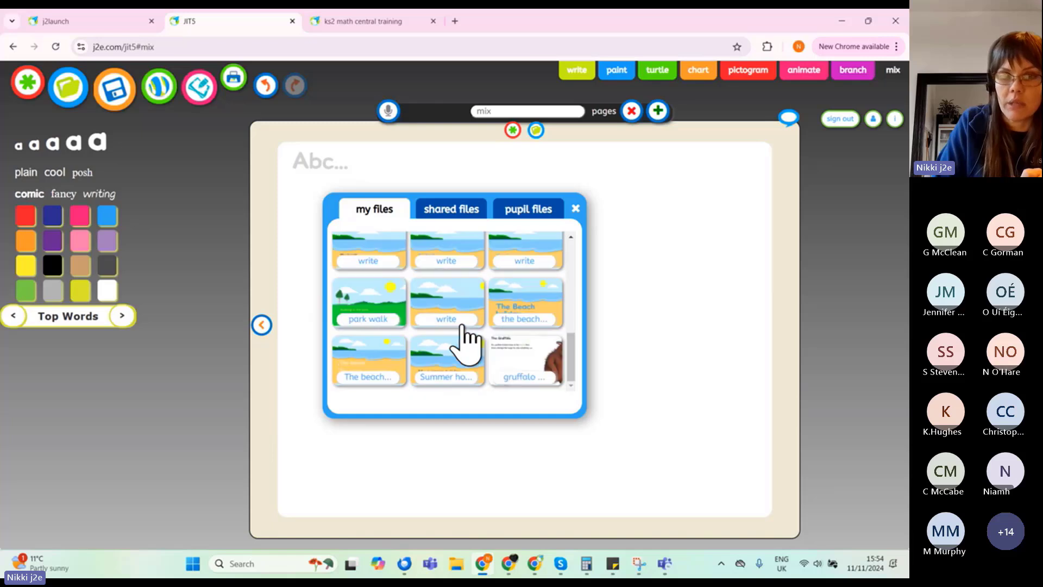
scroll(492, 340, down, 3)
scroll(491, 332, down, 9)
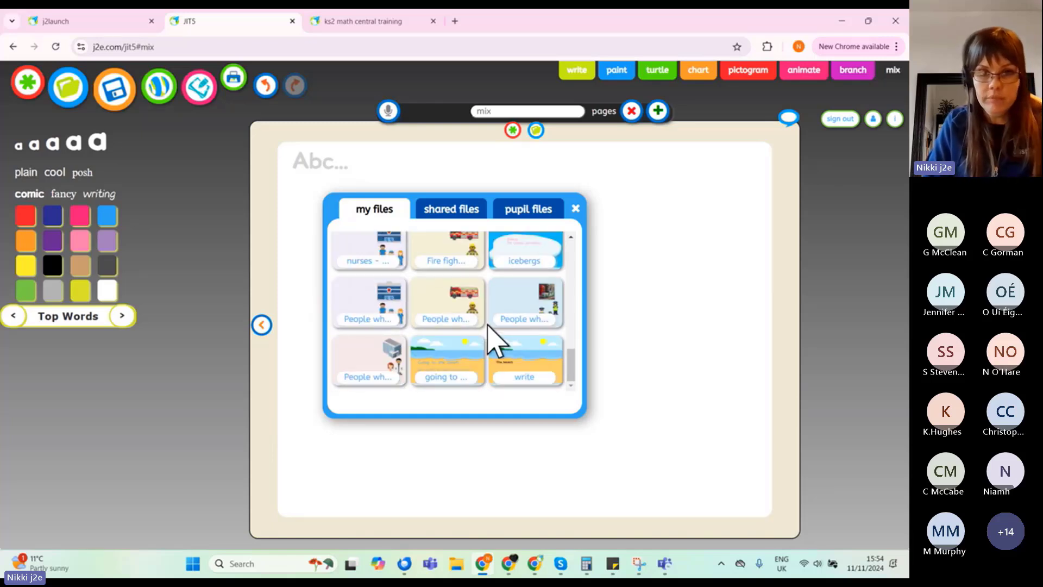
scroll(494, 359, down, 10)
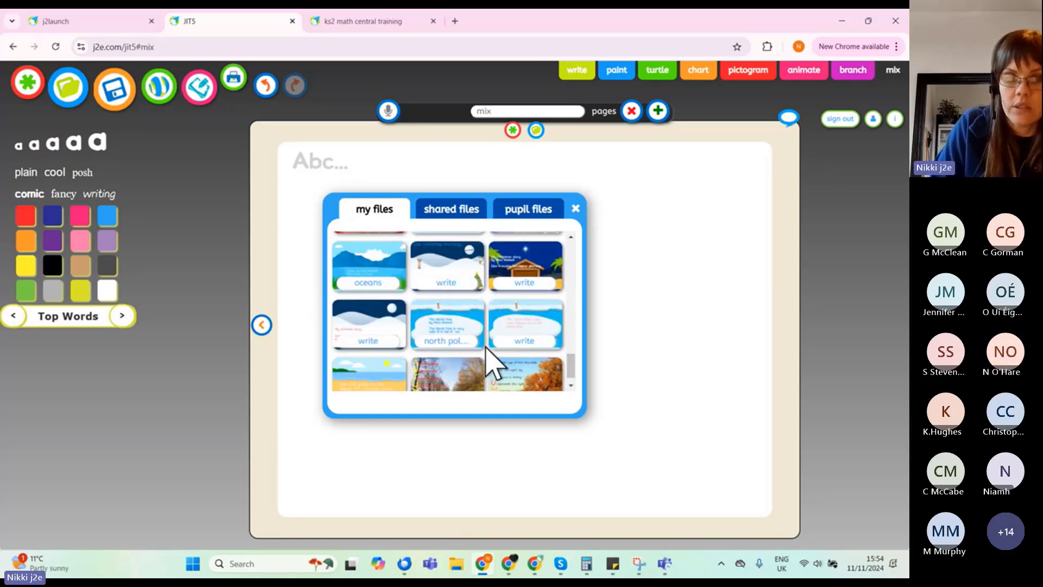
scroll(489, 362, down, 10)
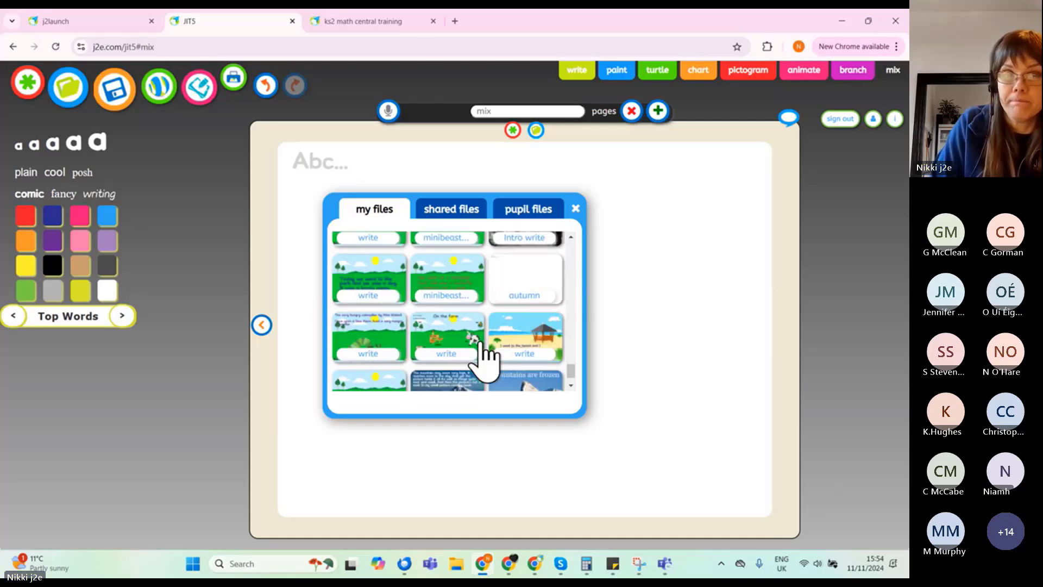
click(450, 276)
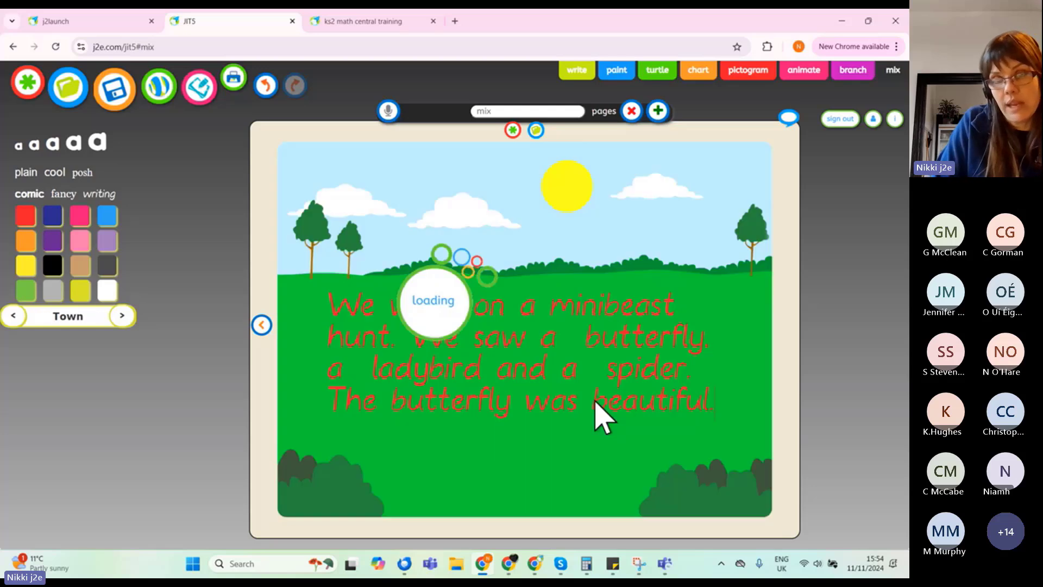
Step: Add another page using the layout with a pictogram above a writing area
click(658, 111)
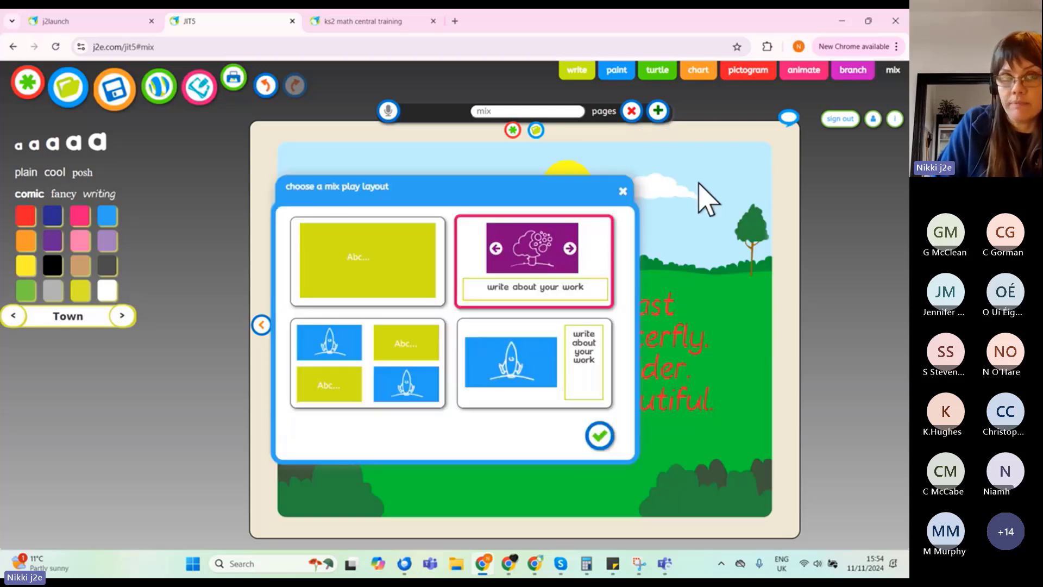
click(568, 252)
click(568, 252)
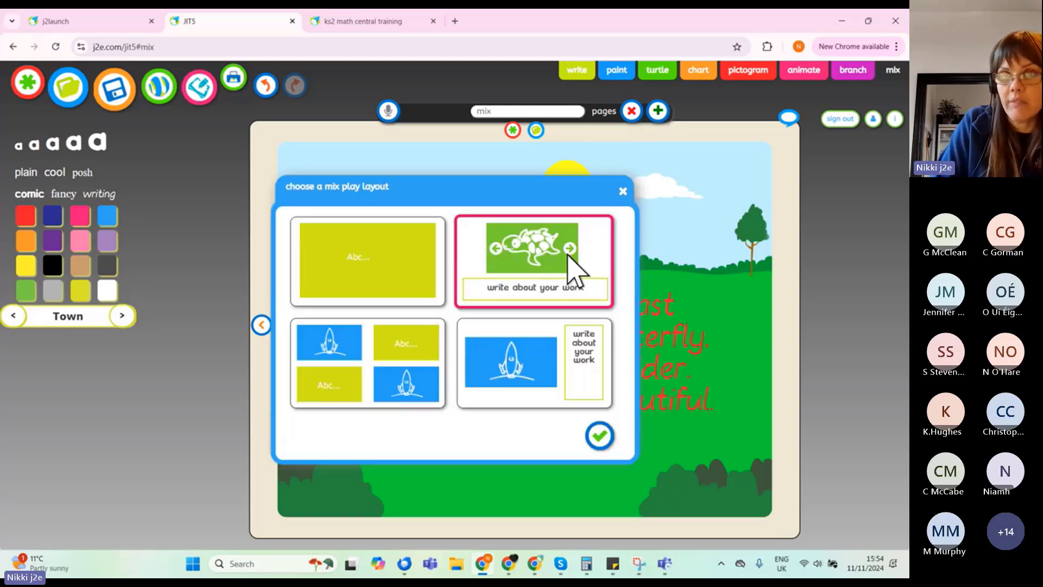
click(568, 253)
click(597, 436)
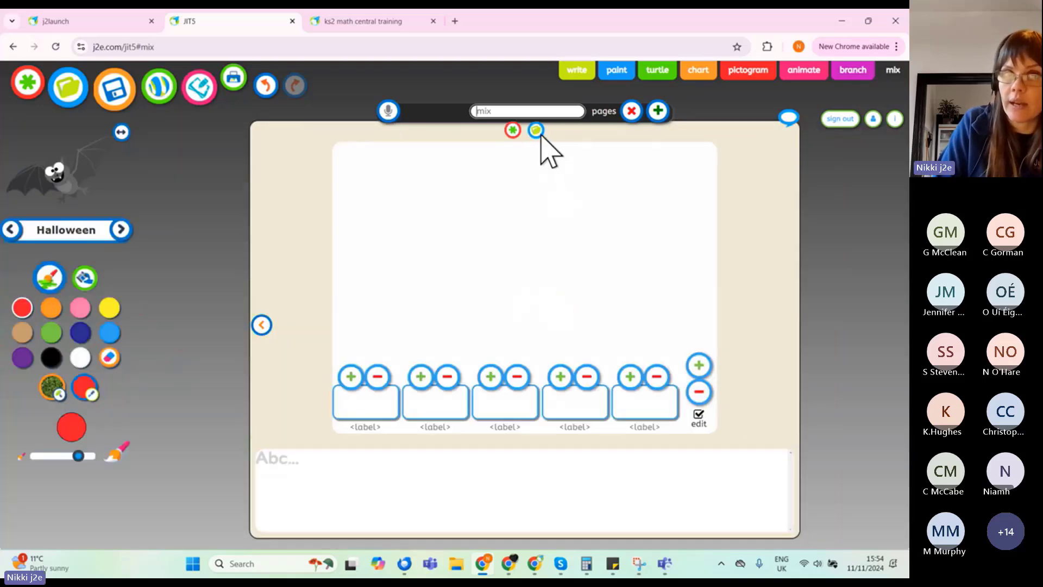
Step: Load the saved "our minib..." pictogram from my files into the new page
click(541, 134)
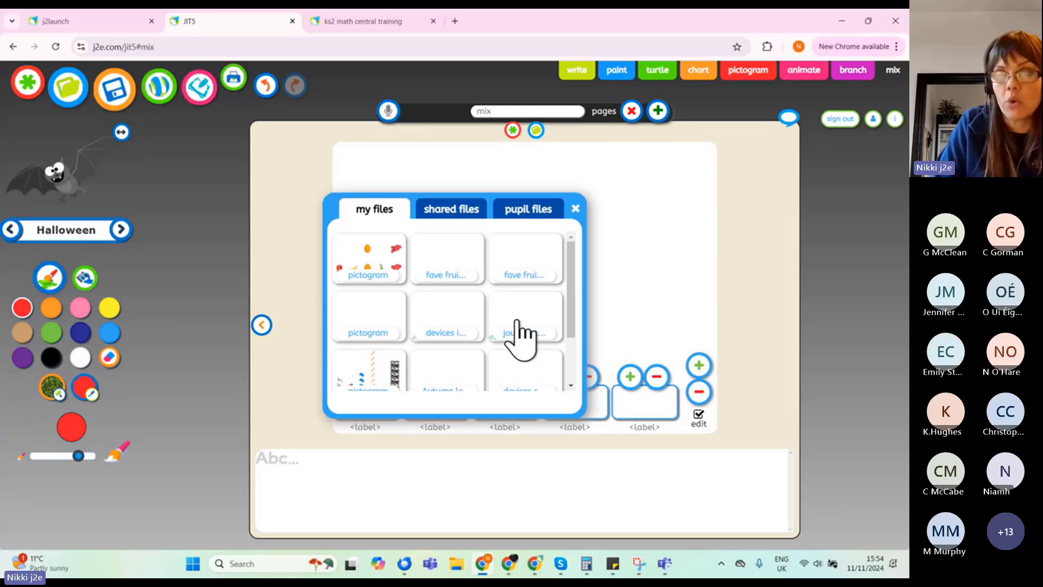
scroll(472, 342, down, 1)
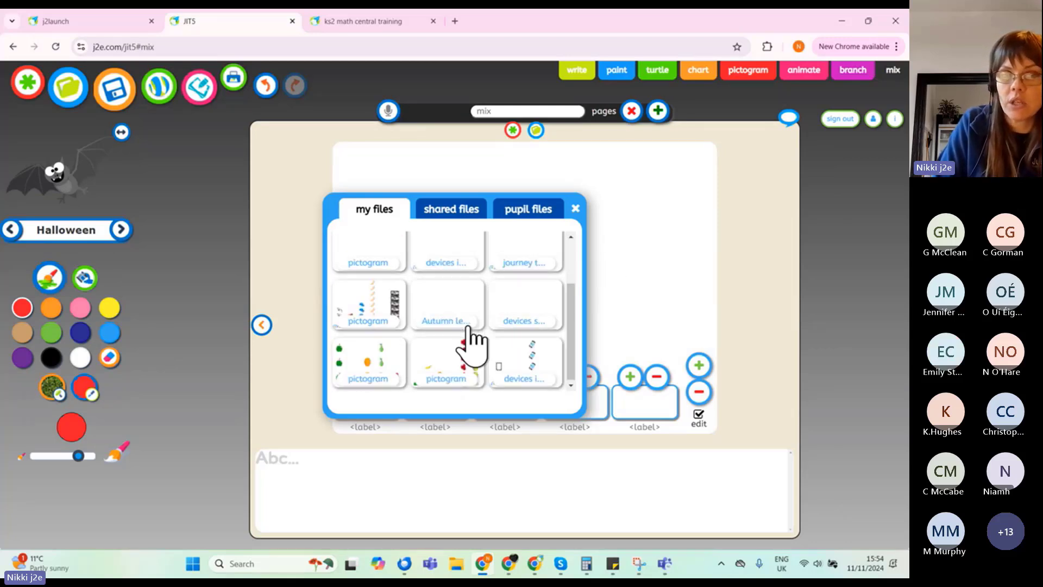
scroll(473, 334, down, 3)
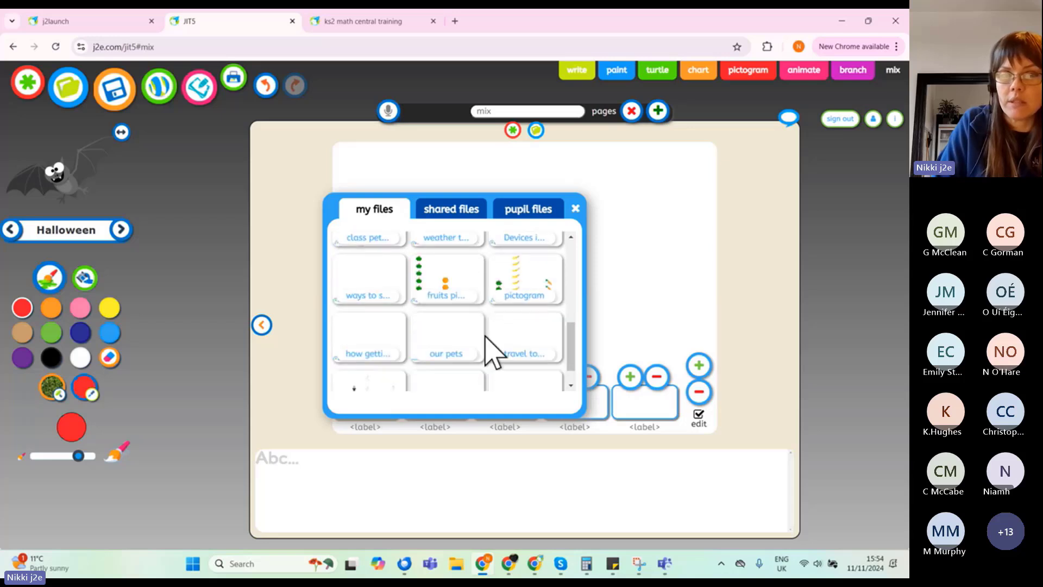
scroll(492, 352, down, 3)
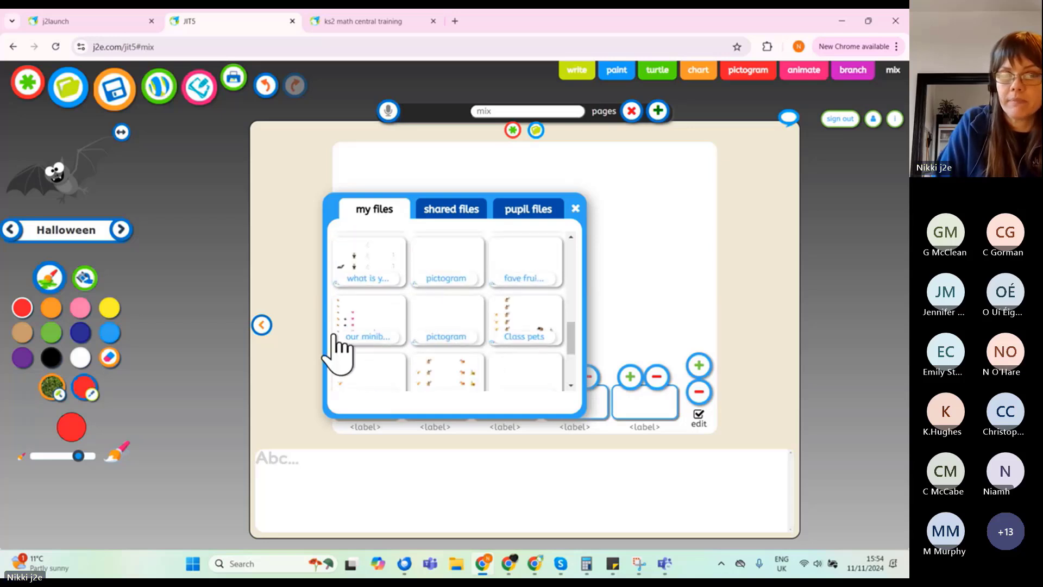
click(334, 337)
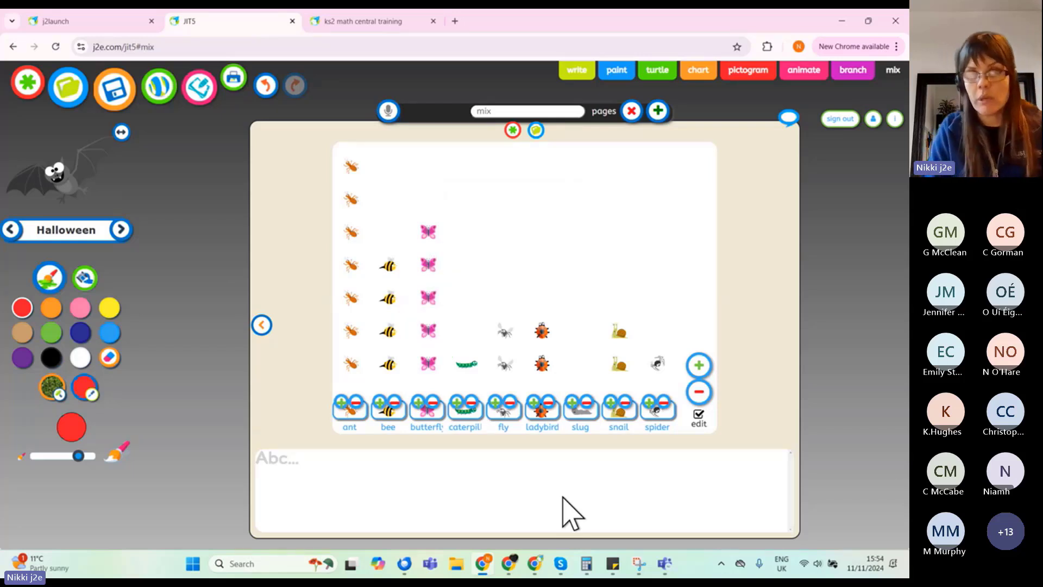
Step: Name the mix book "minibeasts" and save it, leaving the writing area below the pictogram active
click(496, 111)
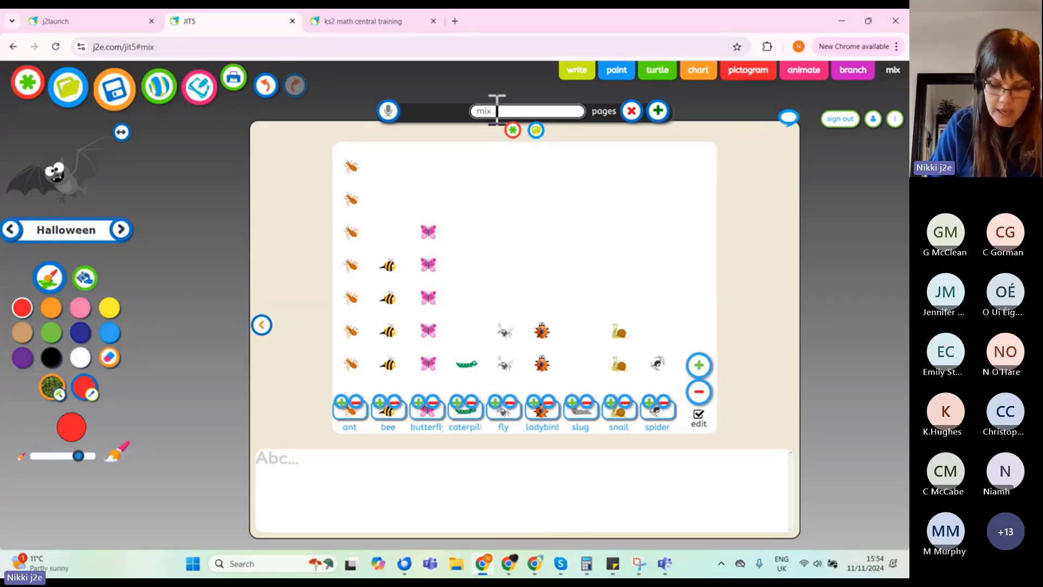
text(minibeast)
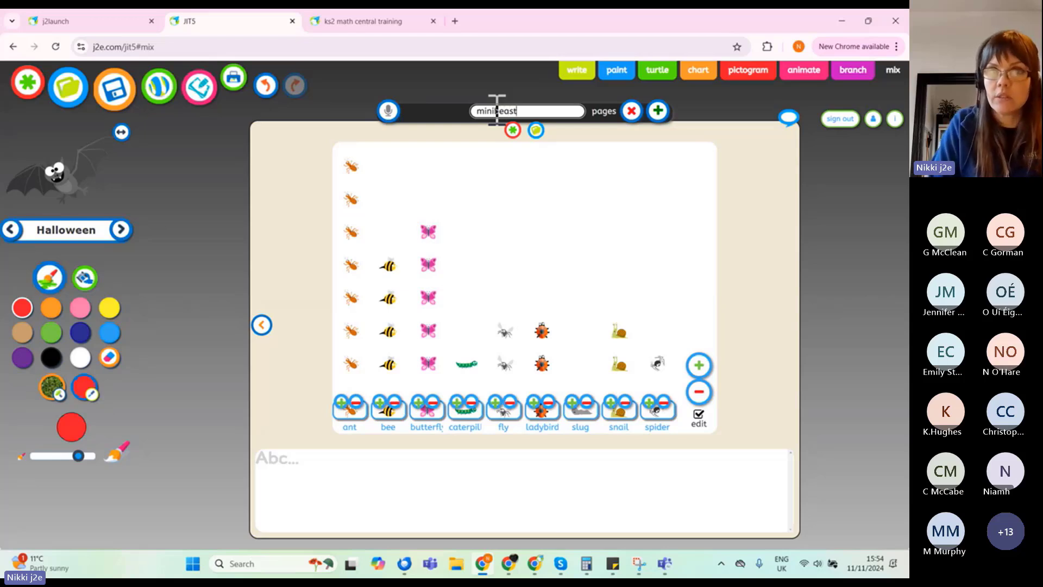
text(s)
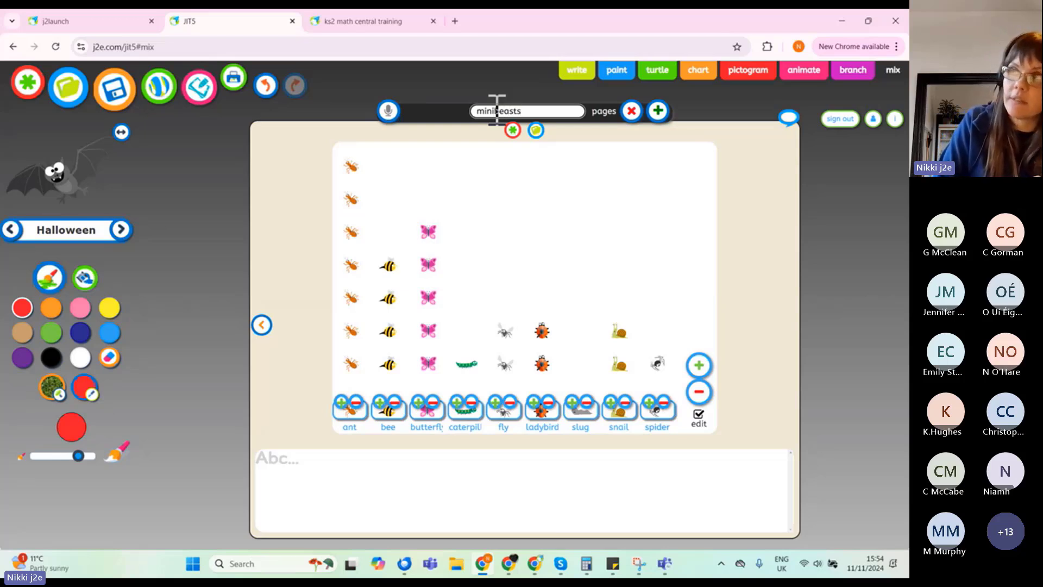
click(125, 102)
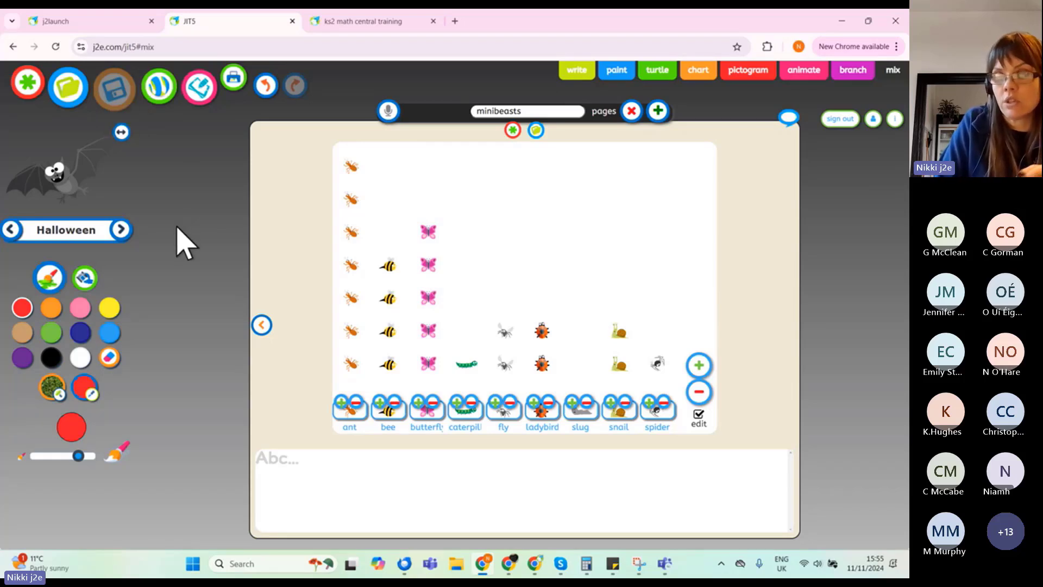
click(384, 466)
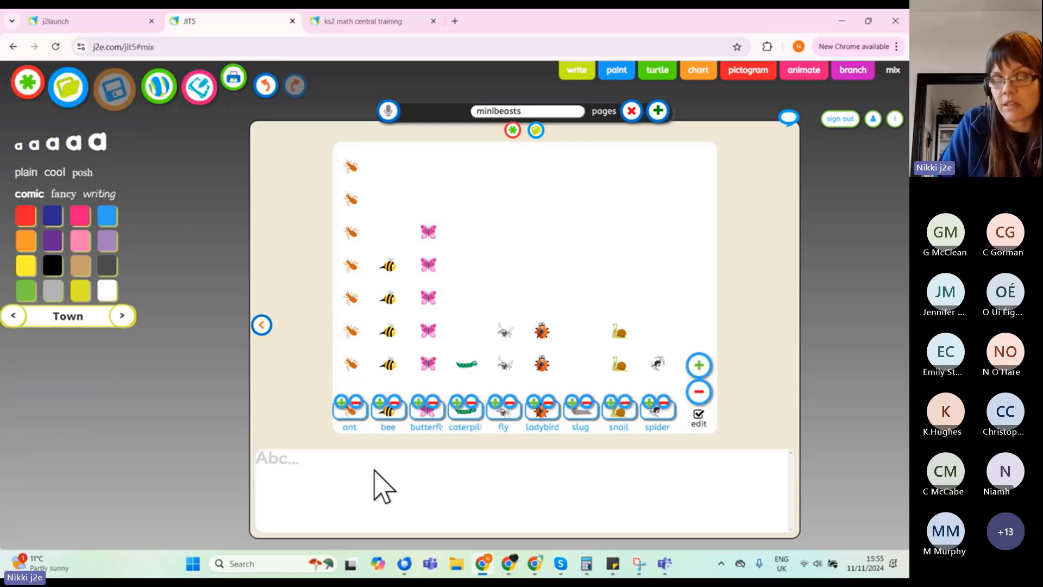
Step: Close the mix book, open my files from j2launch and search for "shapes"
click(292, 21)
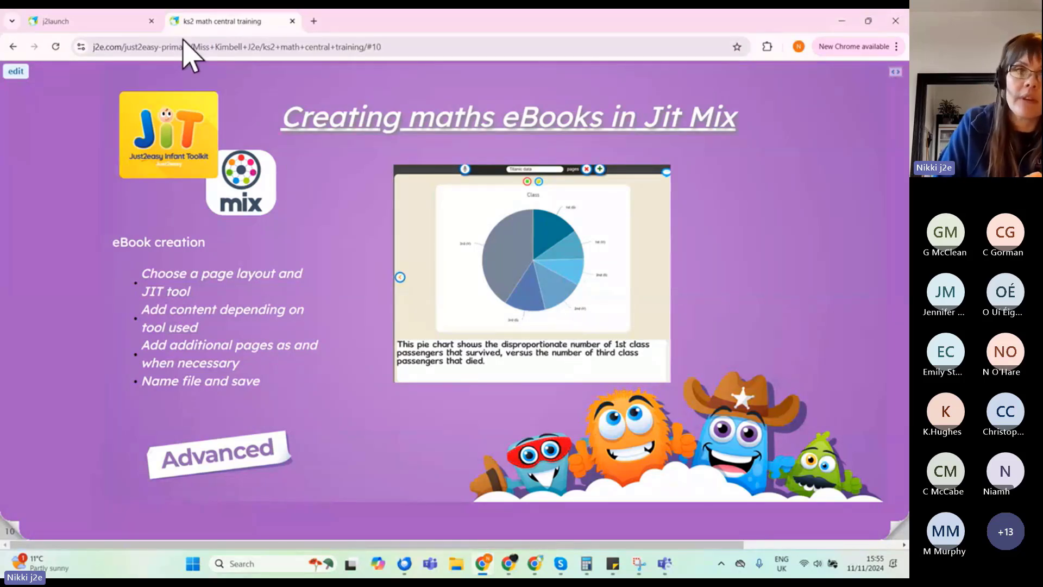
click(139, 22)
click(310, 190)
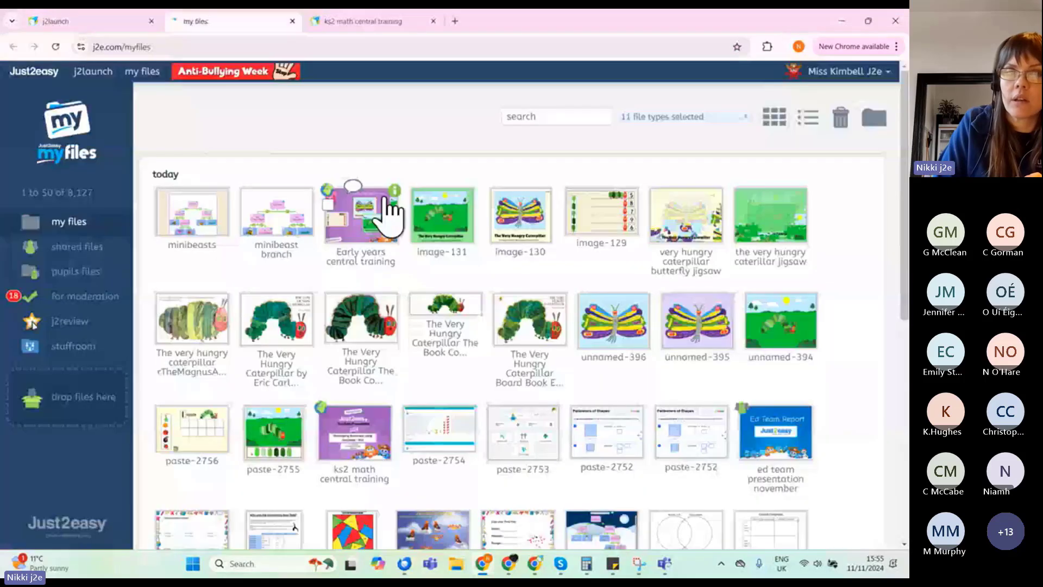
click(511, 116)
text(shape)
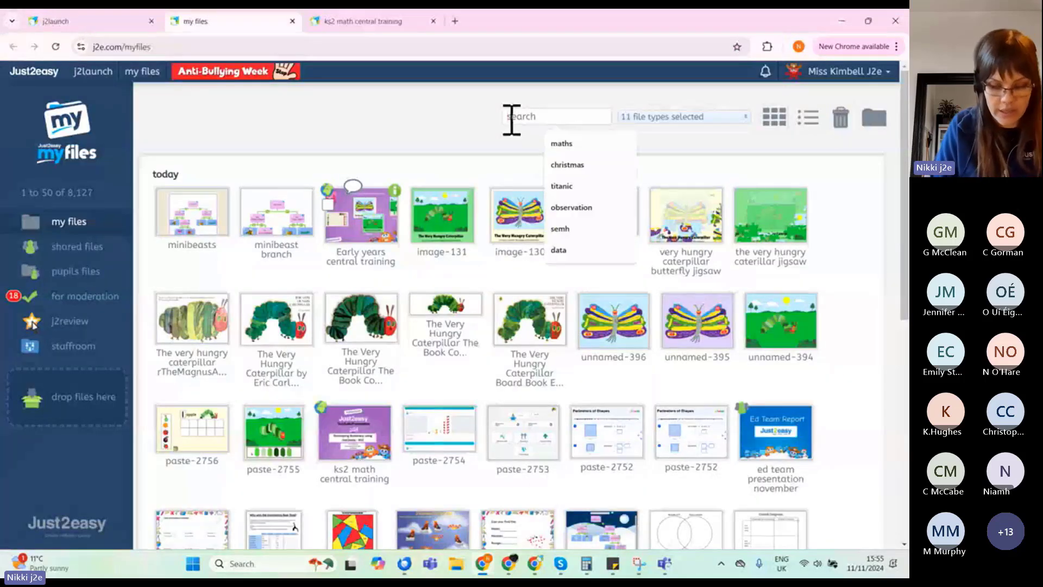
text(s)
key(Return)
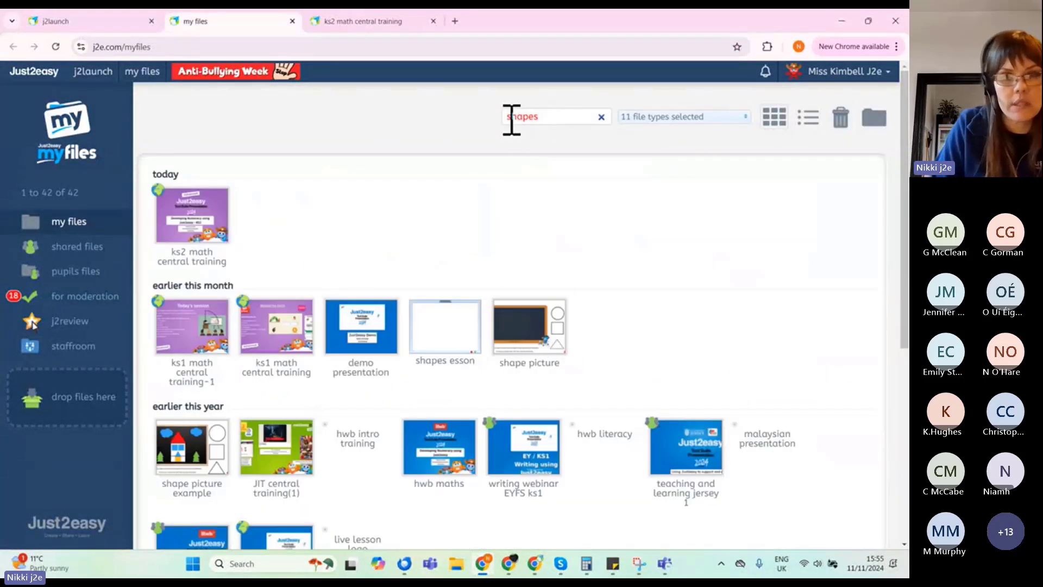
Step: Open the "3d shapes book" file from the older files in the search results
scroll(664, 326, down, 4)
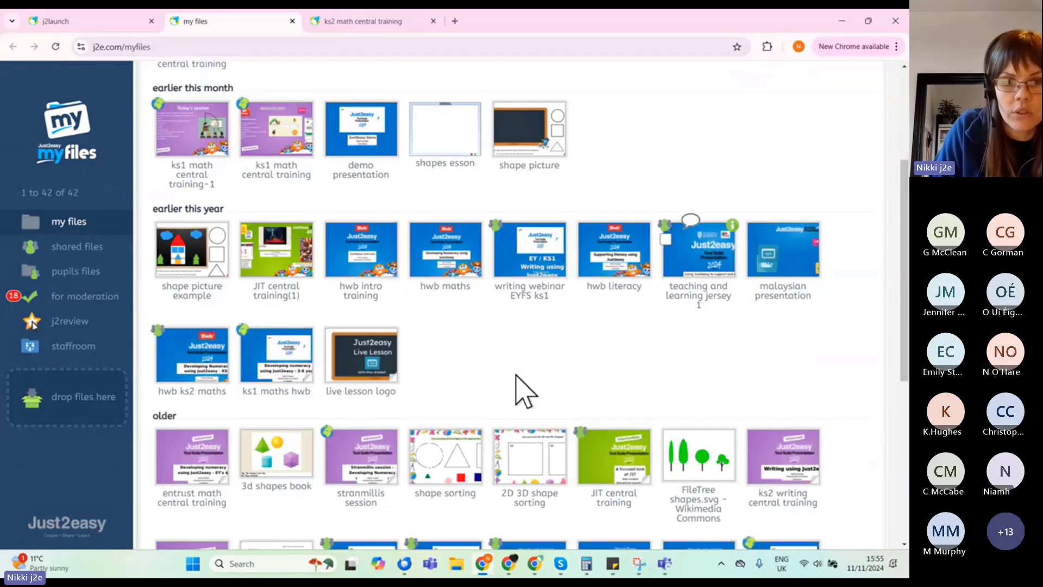
scroll(522, 391, down, 2)
click(287, 366)
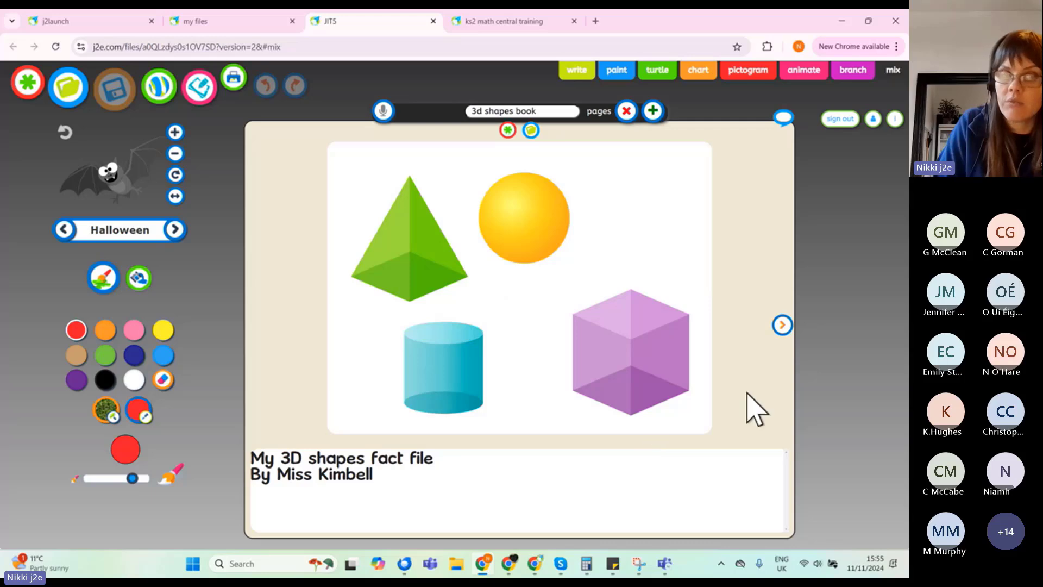
Step: Page through the 3d shapes book past the cube page to the sphere page, and close the book
click(783, 326)
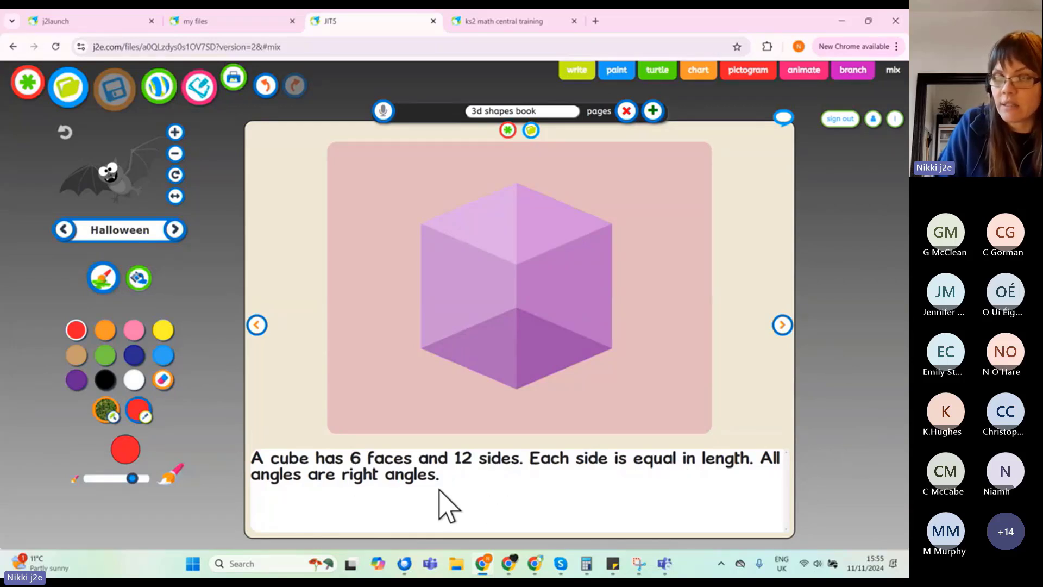
click(783, 327)
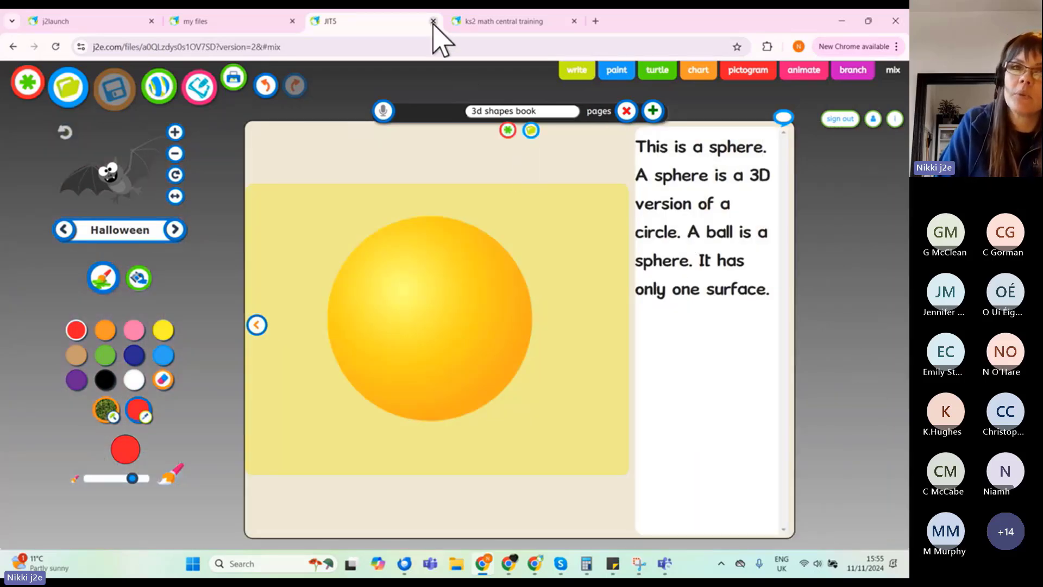
click(433, 21)
Step: Show the Database slide of the ks2 math central training presentation, and switch back to the j2launch page
click(377, 22)
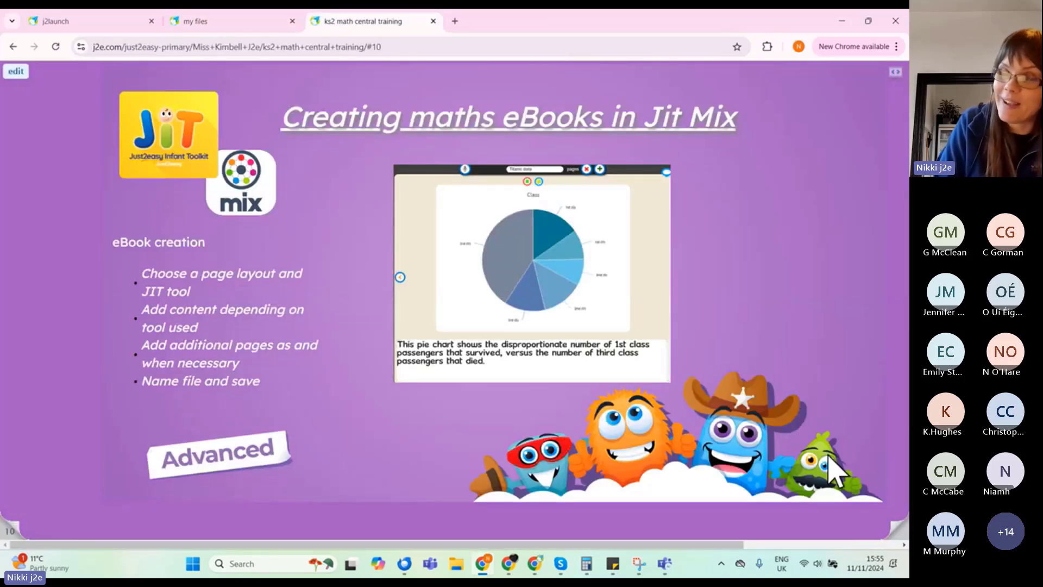
click(892, 535)
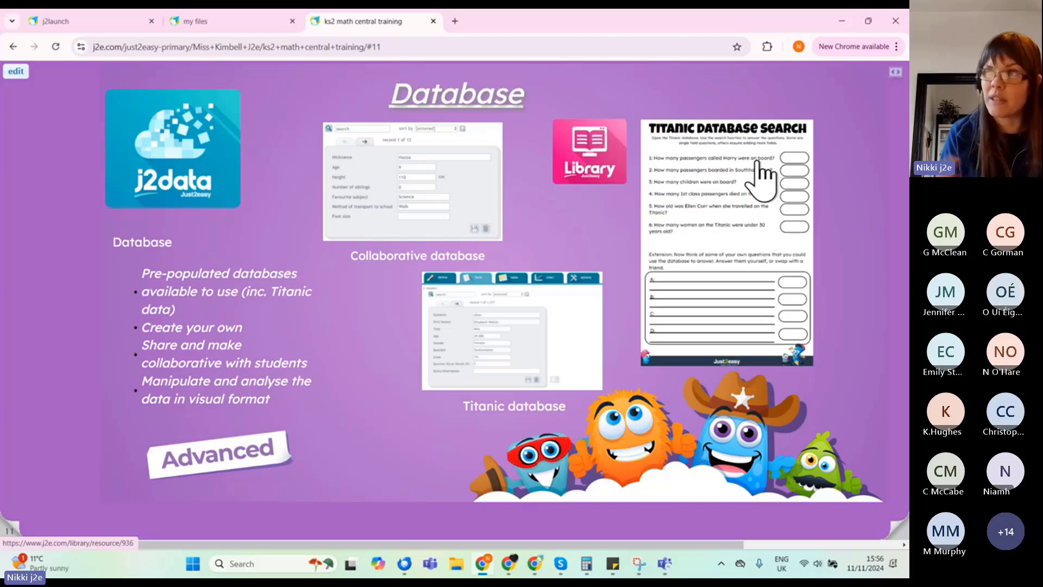
click(102, 23)
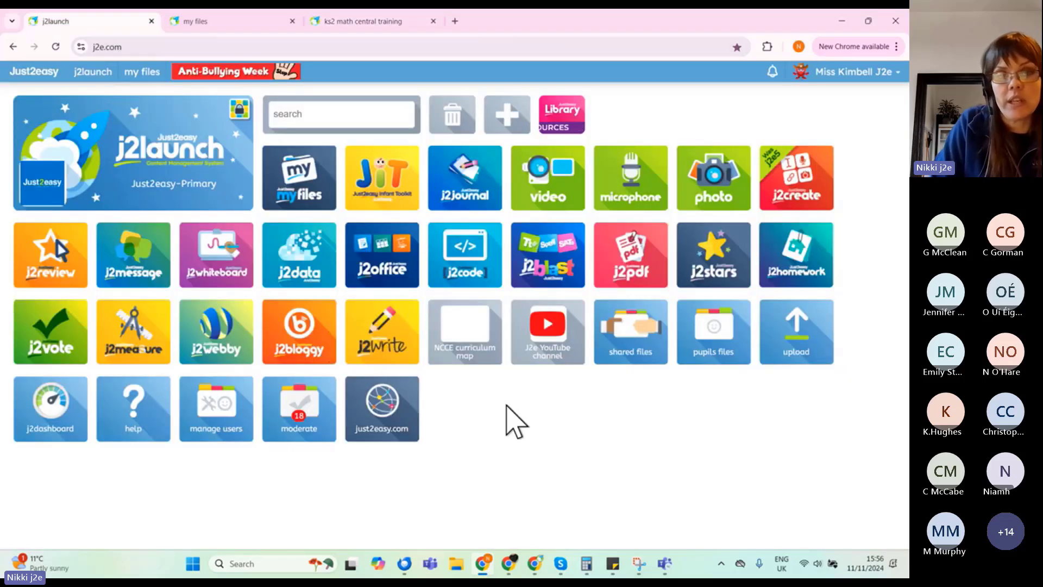
Step: Start a new database in j2data and name its first field "Pupil name", keeping the text type
click(298, 271)
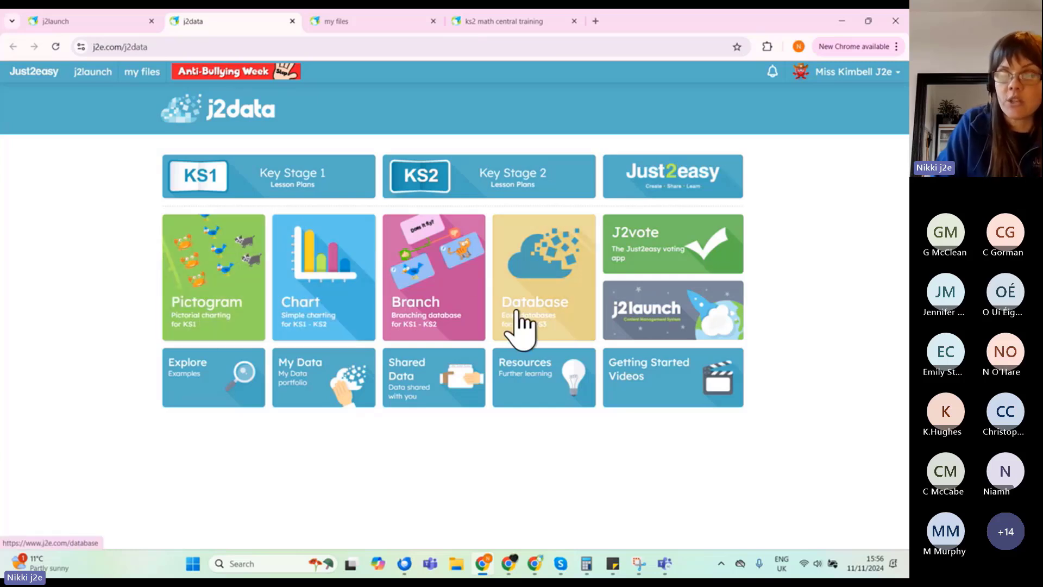
click(552, 283)
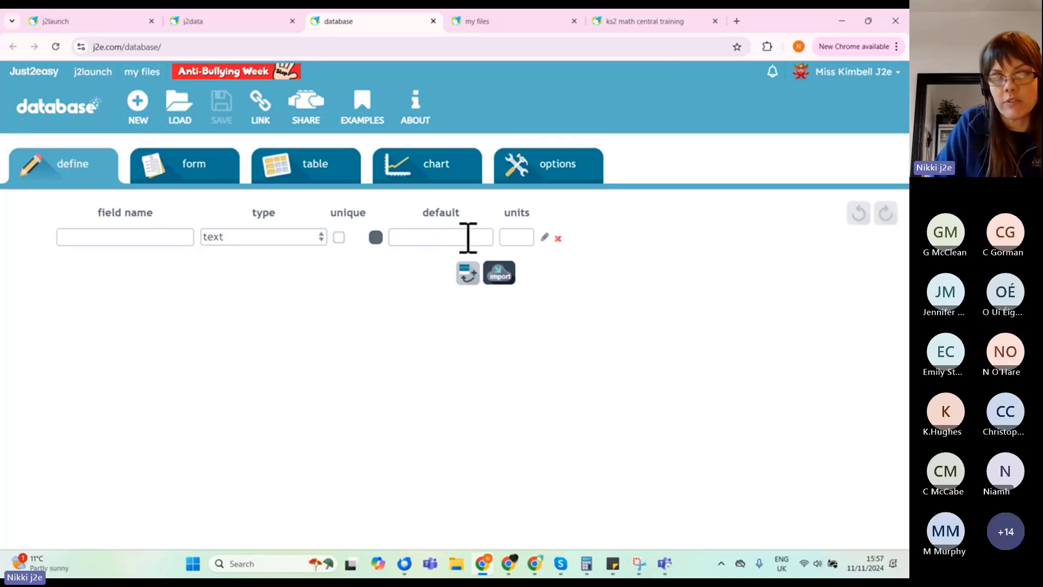
click(133, 237)
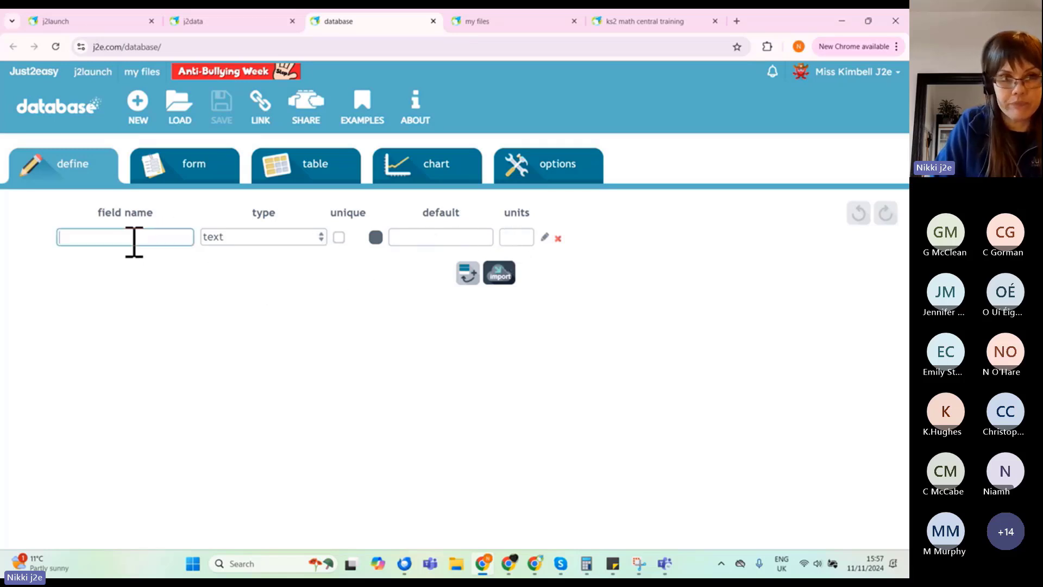
text(Pupil name)
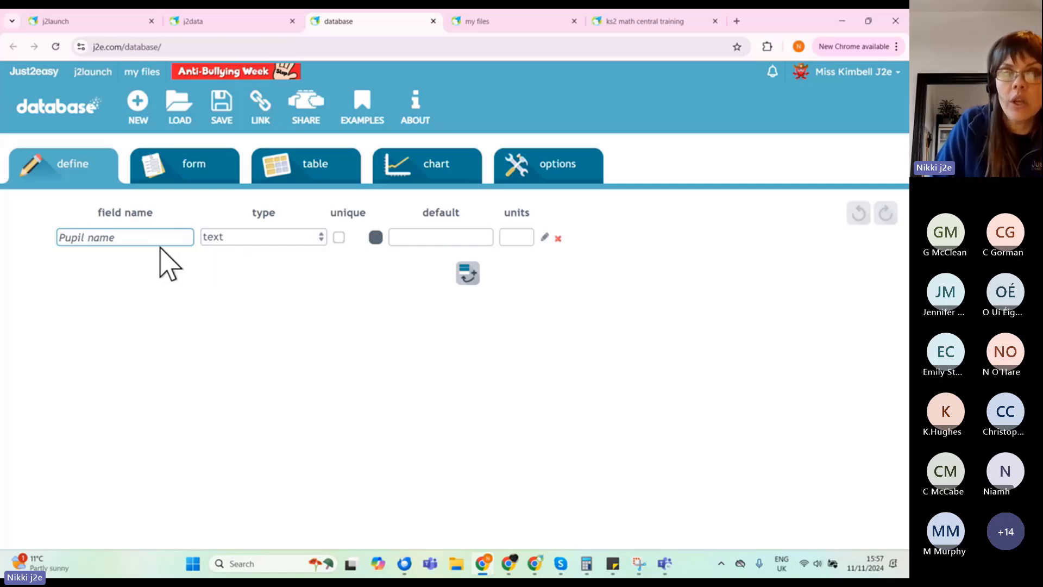
click(284, 240)
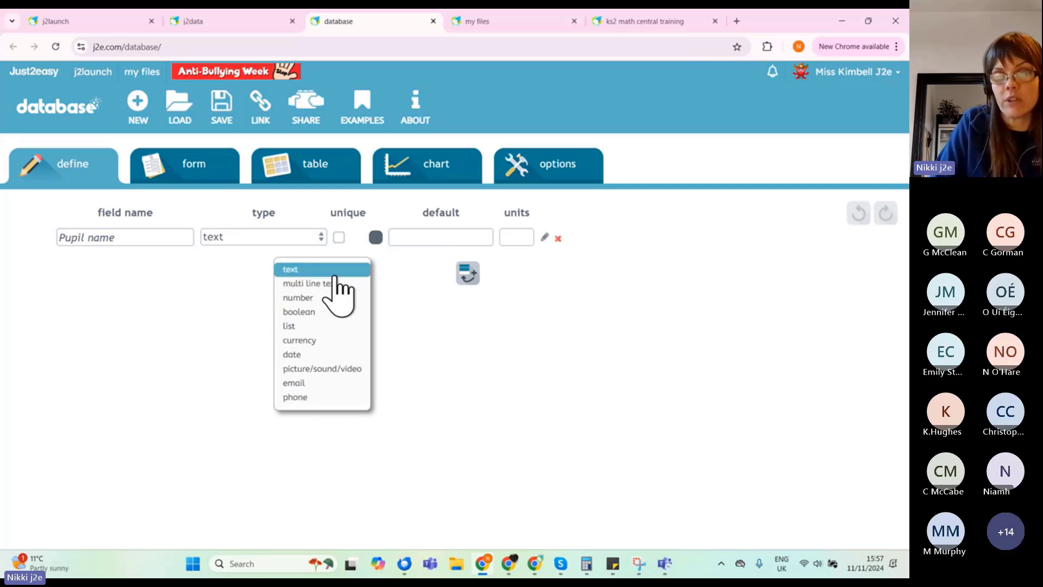
click(565, 294)
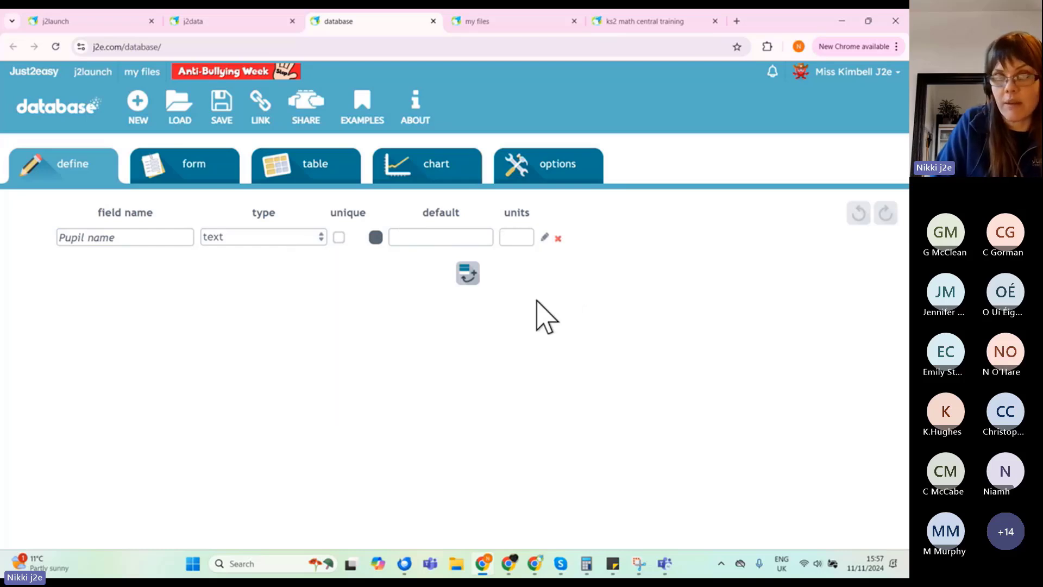
Step: Add a second field named "Height" with the number type and cm as its units
click(468, 276)
text(H)
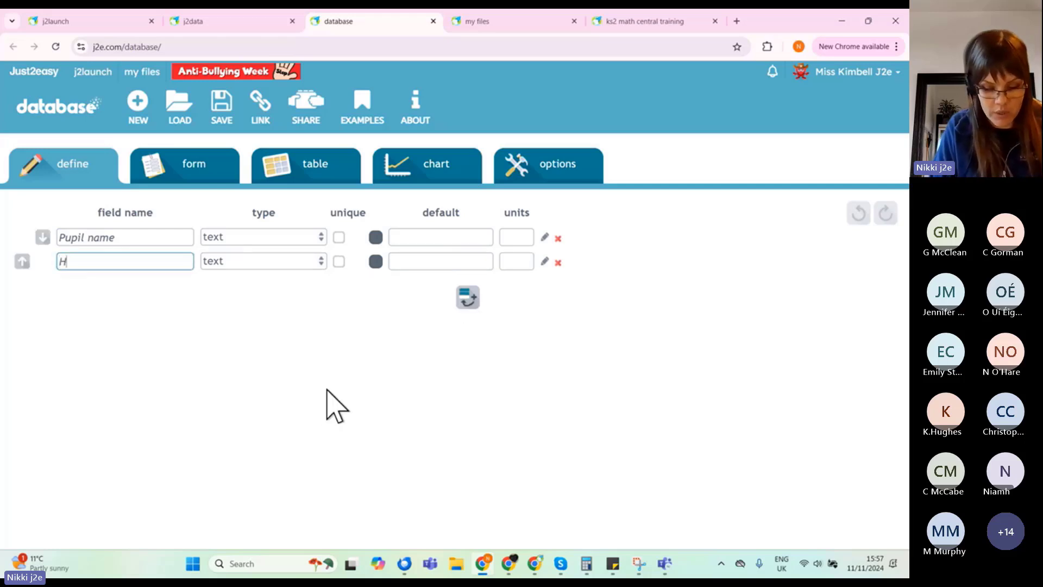
text(eight)
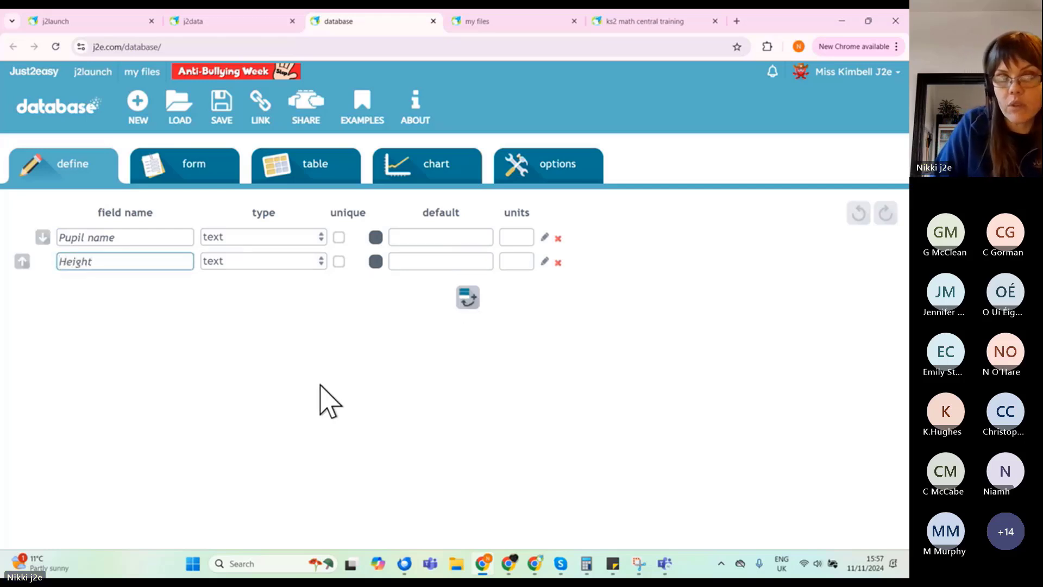
click(321, 264)
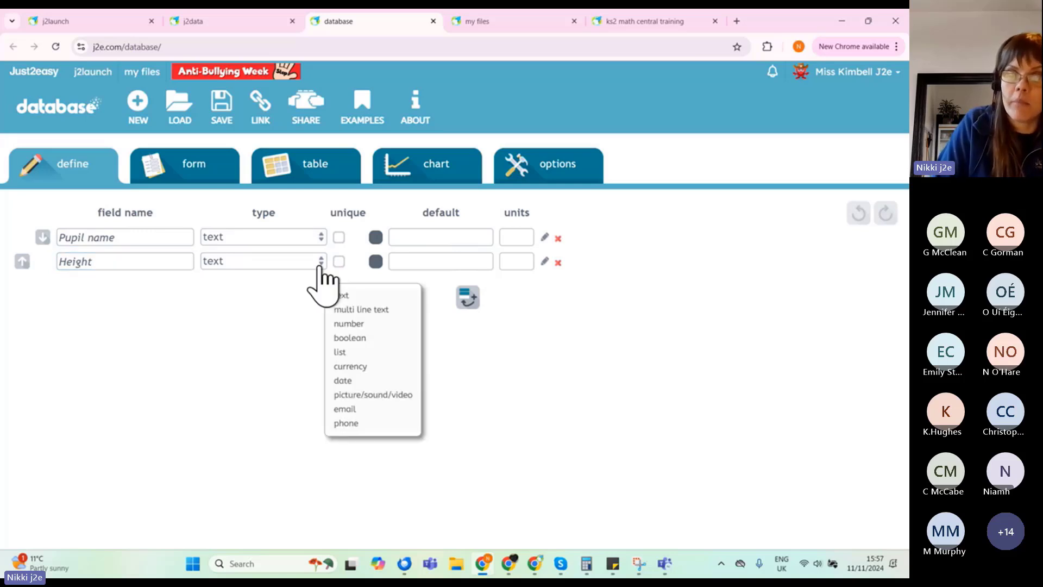
click(348, 324)
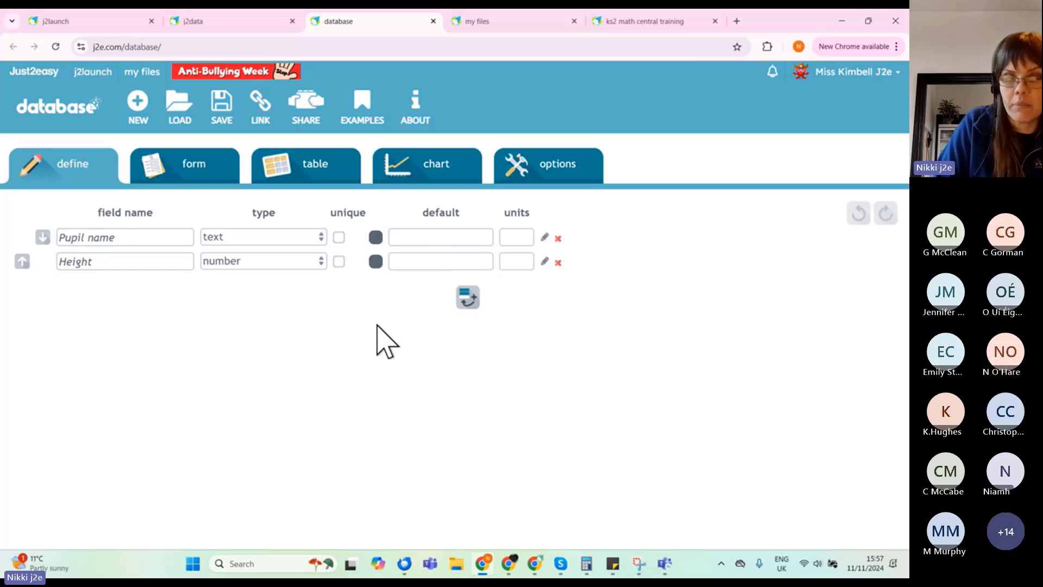
click(514, 260)
text(cm)
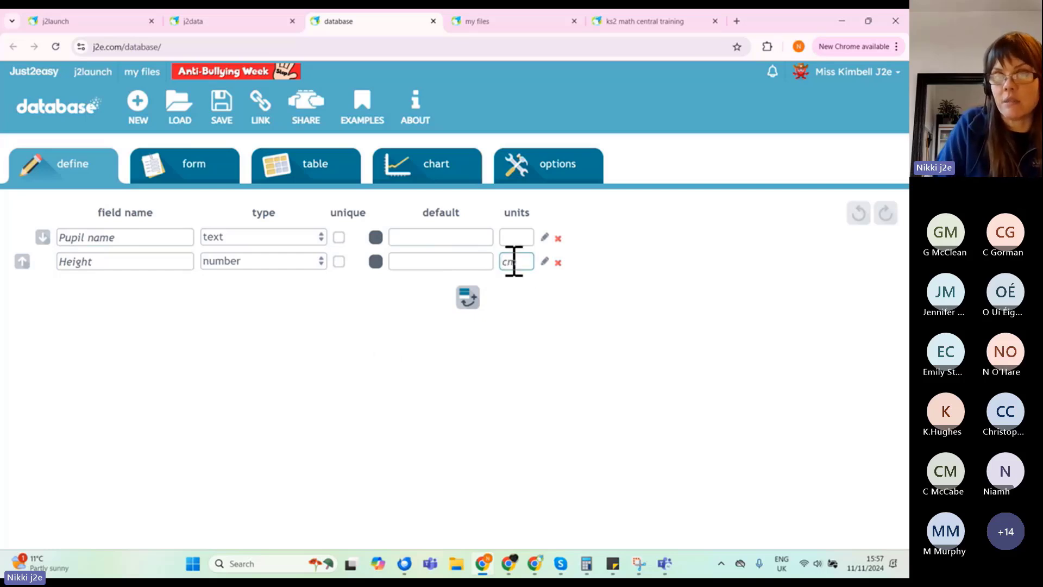
Step: Add a third field named "Fave food" and set its type to list
click(471, 304)
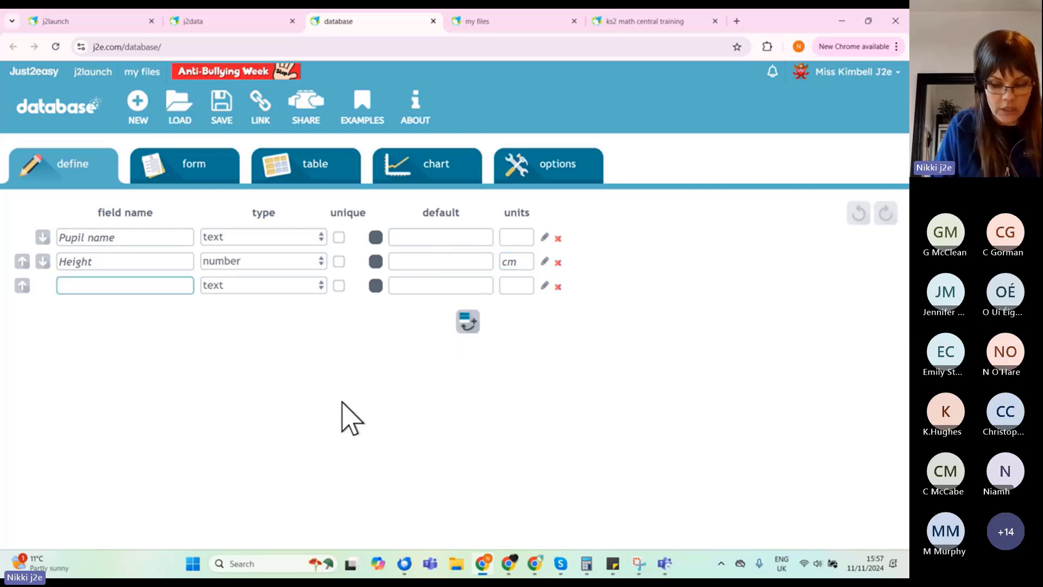
text(F)
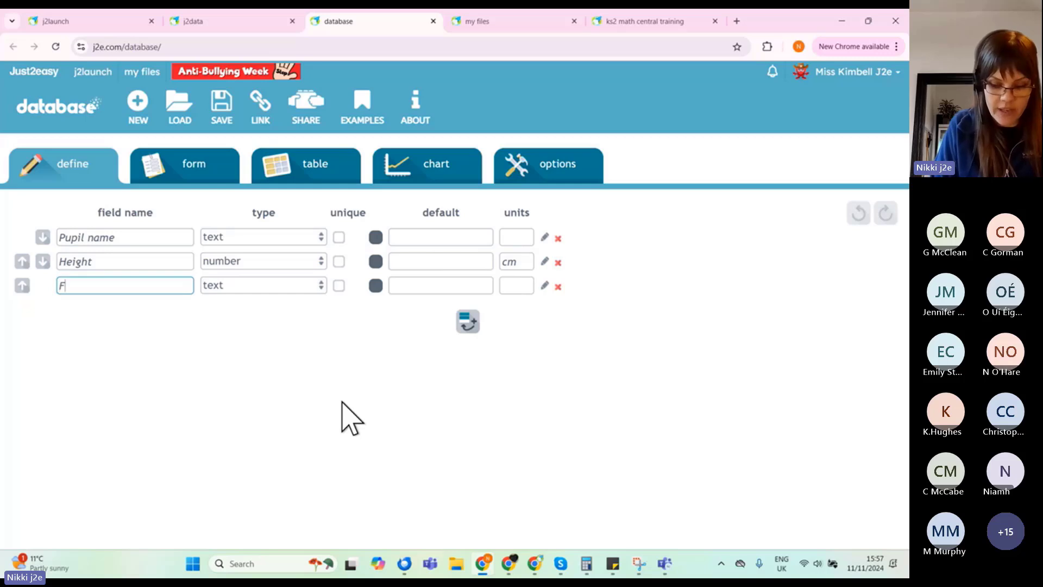
text(ave food)
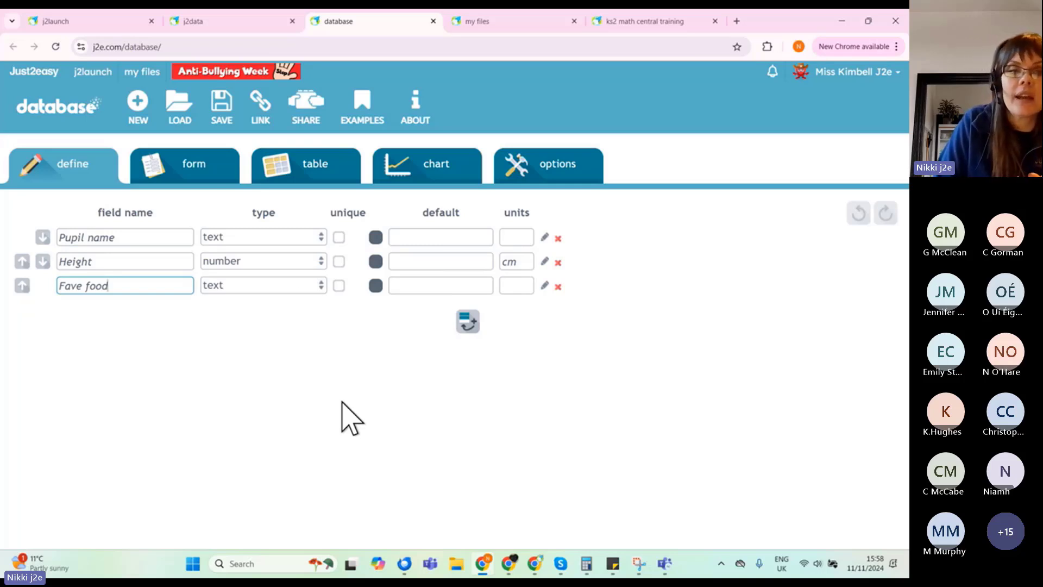
click(299, 286)
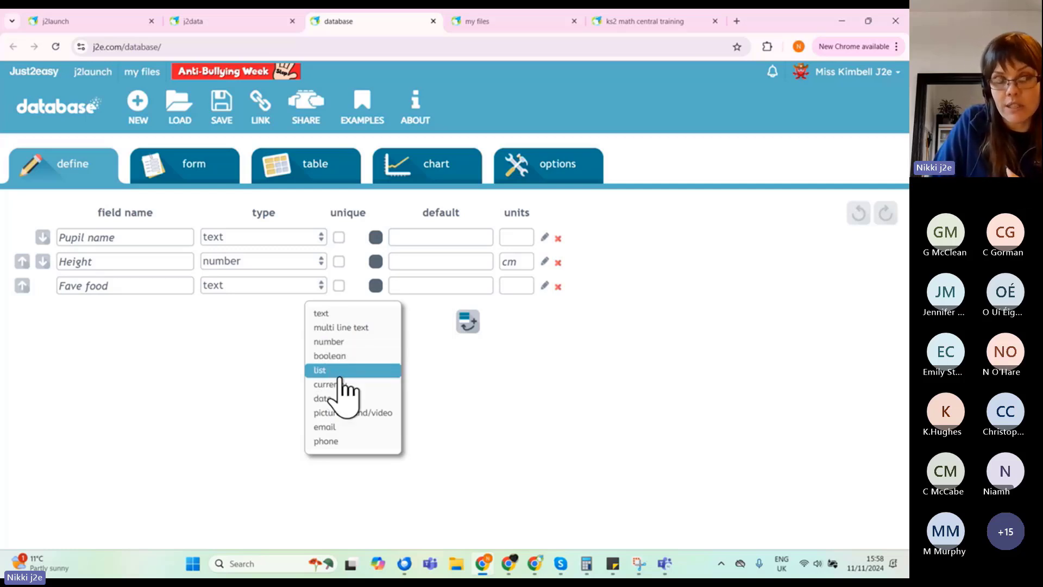
click(351, 372)
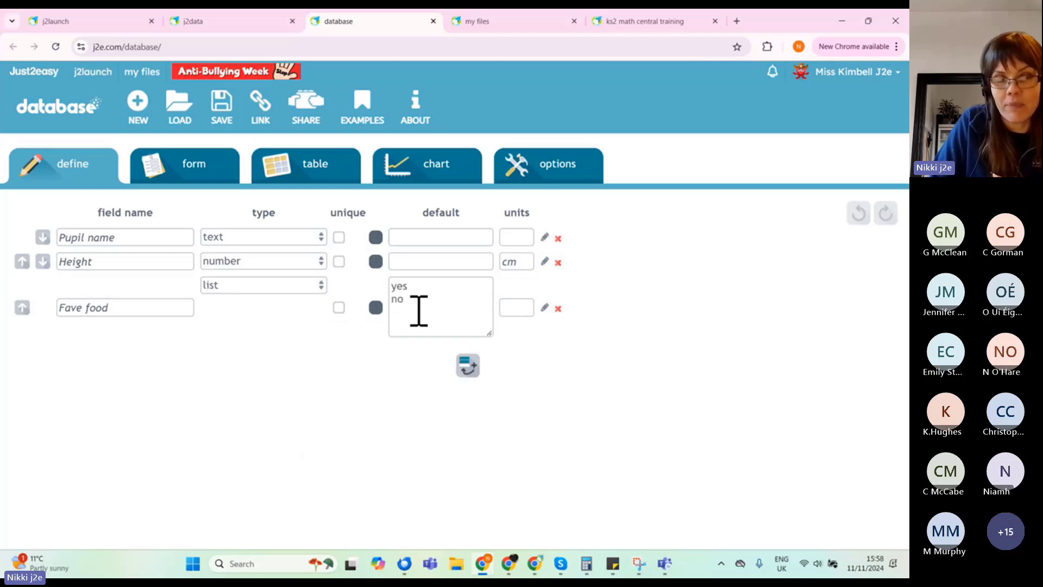
Step: Replace the default list entries of the Fave food field with Pizza, Fruit, Chocolate, Crisps and Burger
drag(434, 313, 388, 288)
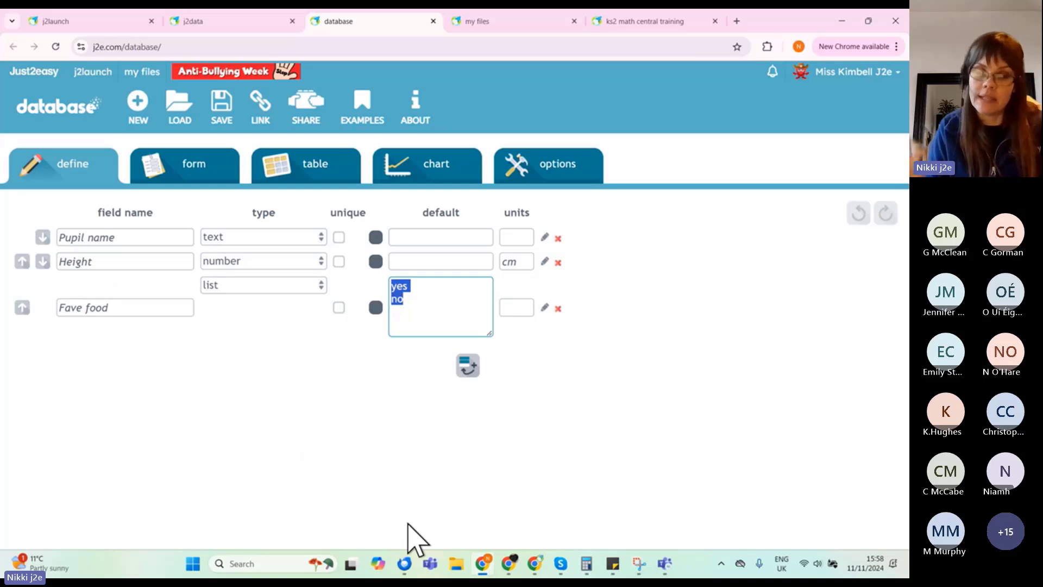
text(Pizzaa)
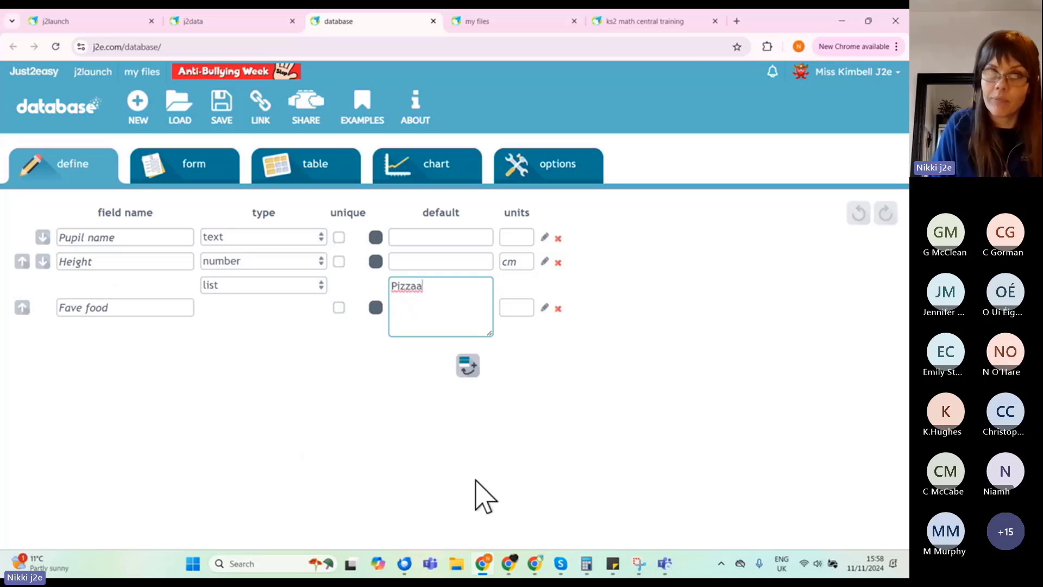
key(BackSpace)
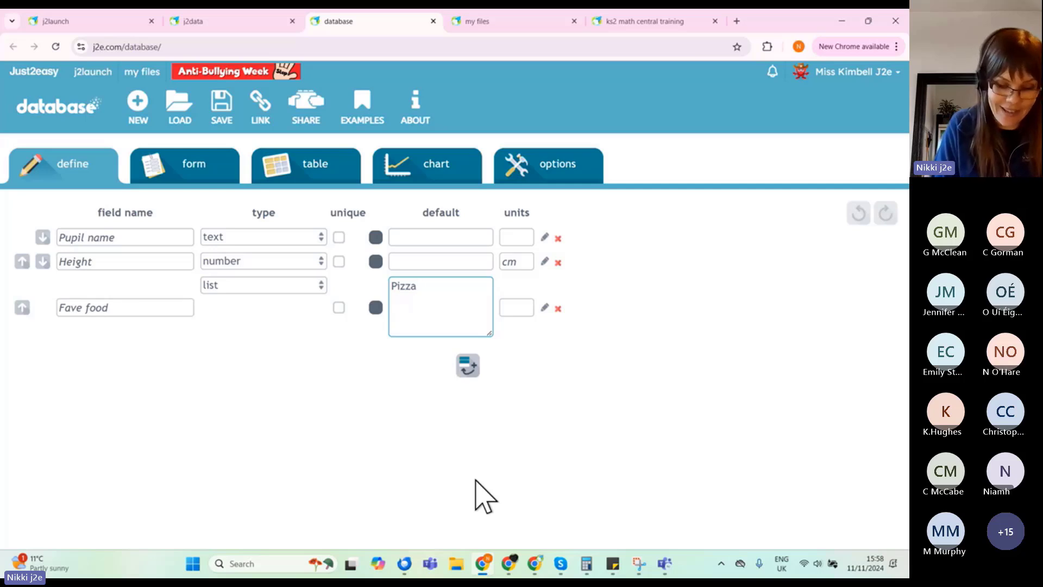
key(Return)
text(Fruit )
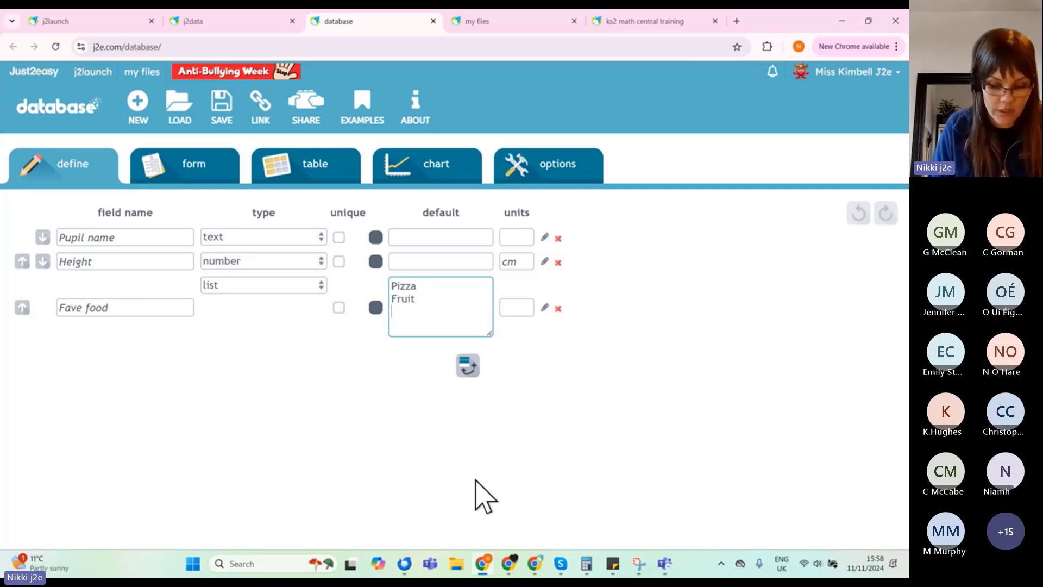
text(Chocol)
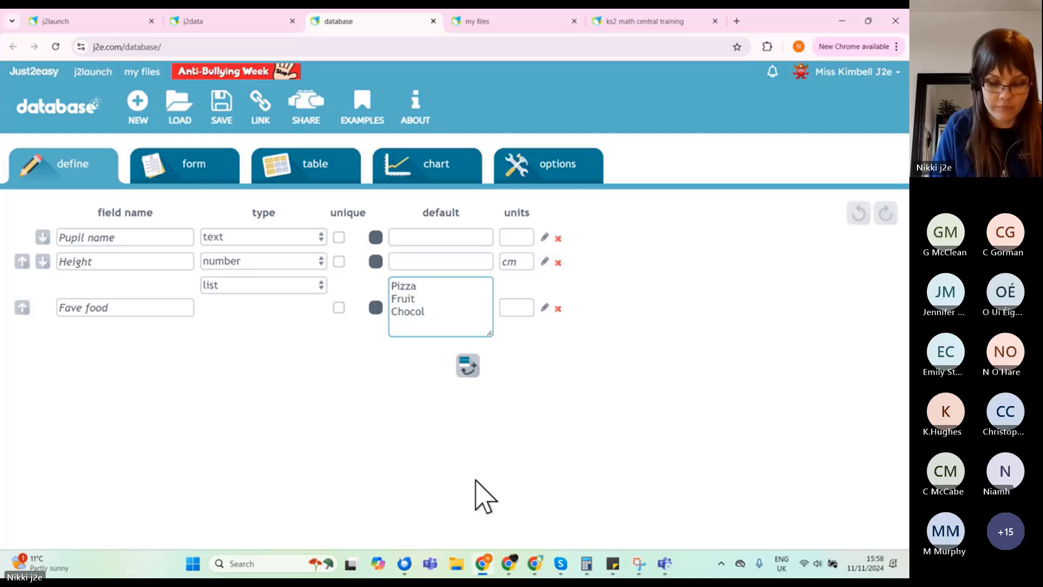
text(ate Crisps)
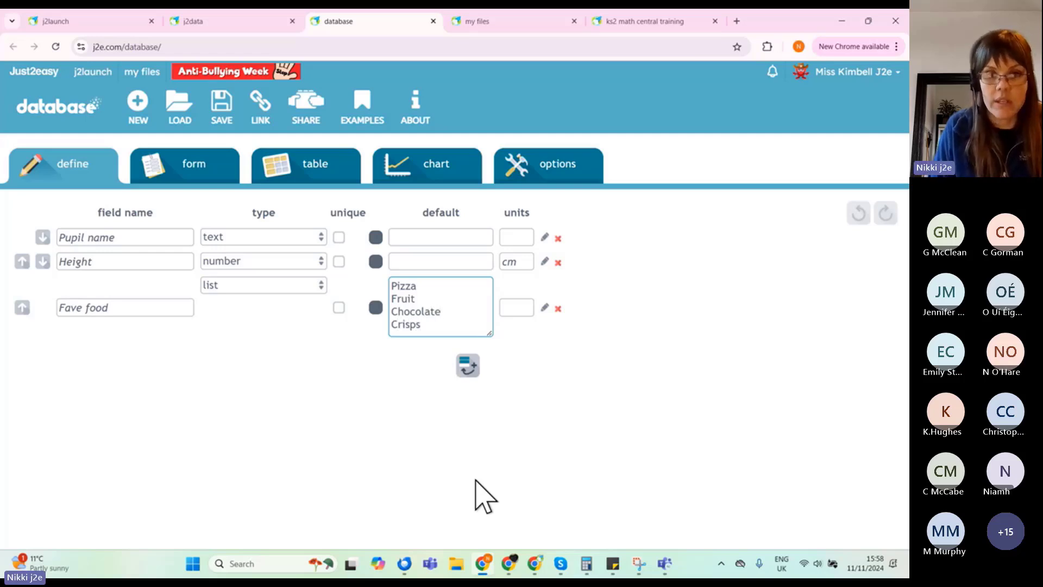
key(Return)
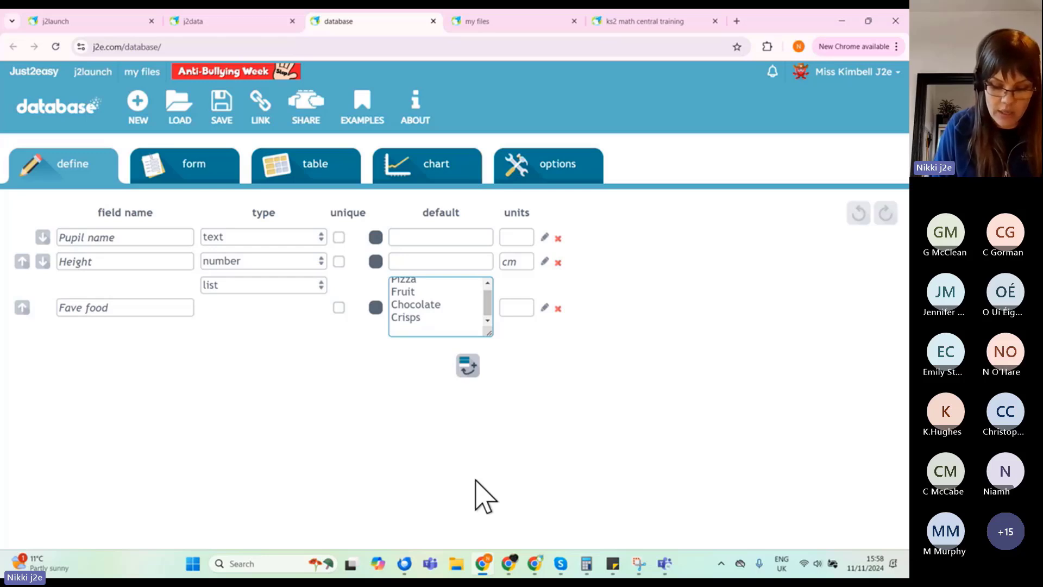
text(Burger)
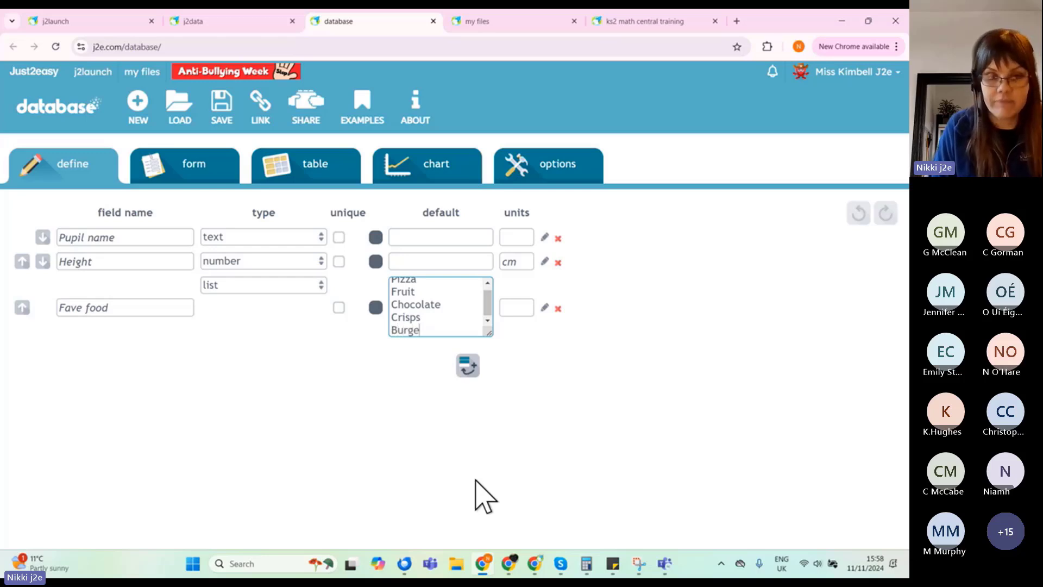
Step: Add a fourth field named "Age" with the number type
click(468, 366)
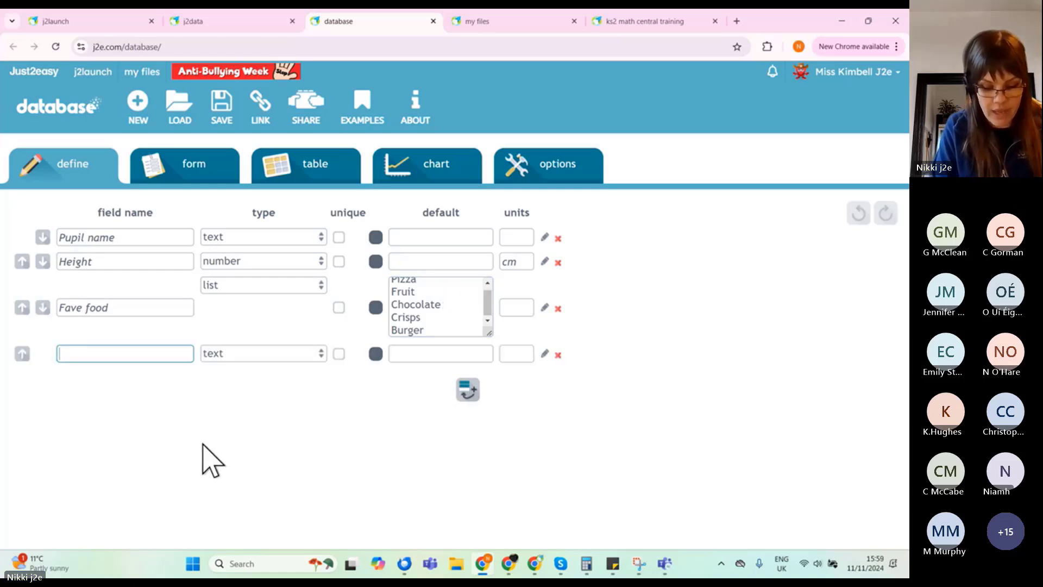
text(Age)
click(253, 358)
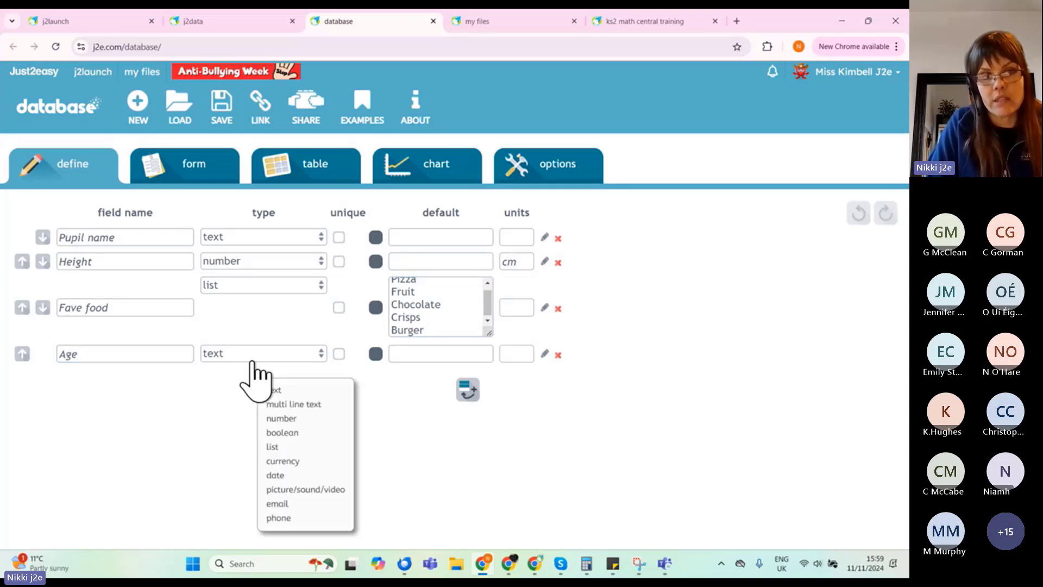
click(304, 419)
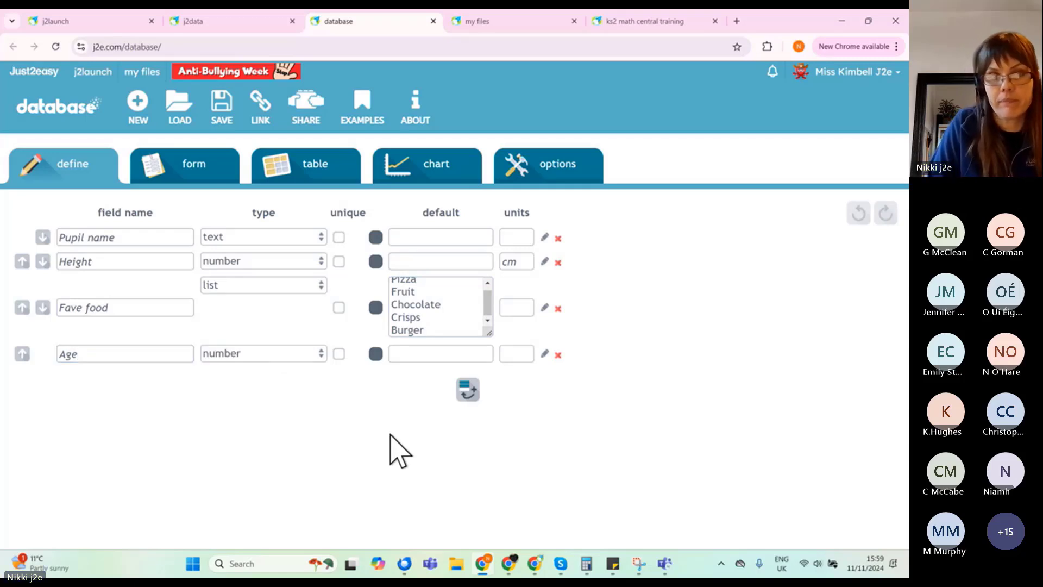
Step: Save the database with the title "pupil info nov 24"
click(196, 172)
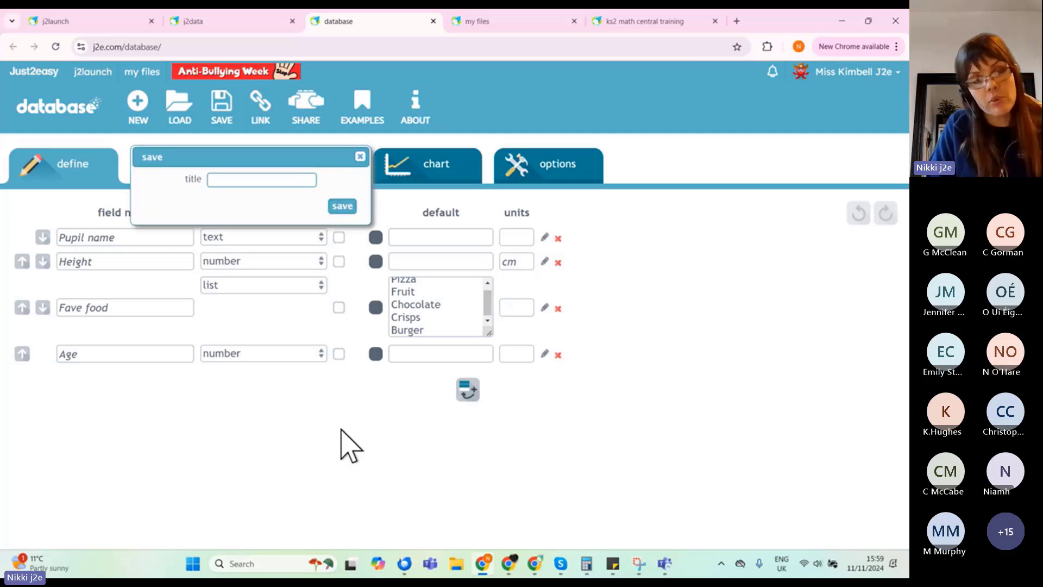
text(pu)
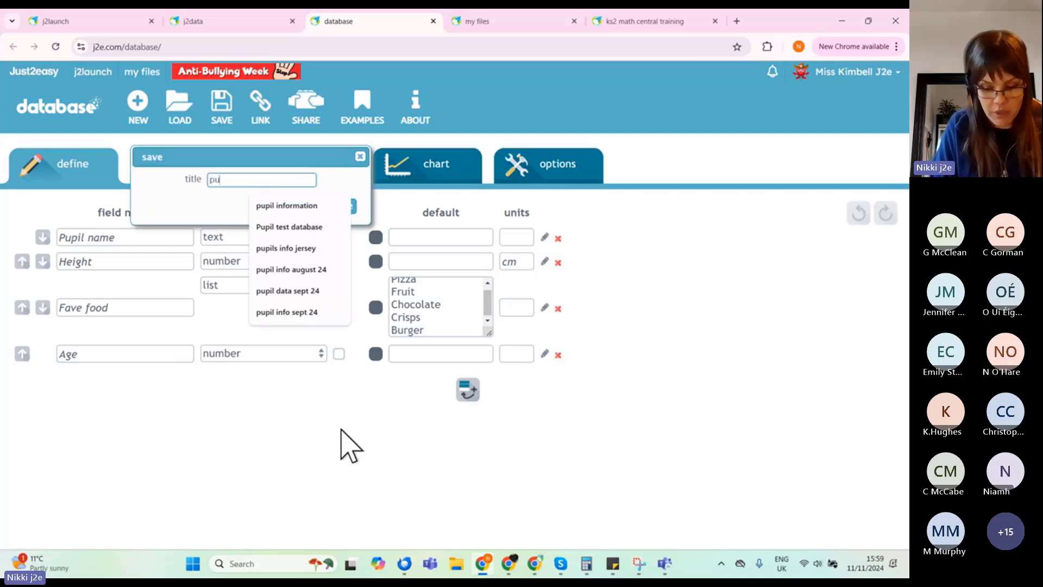
text(pil infor)
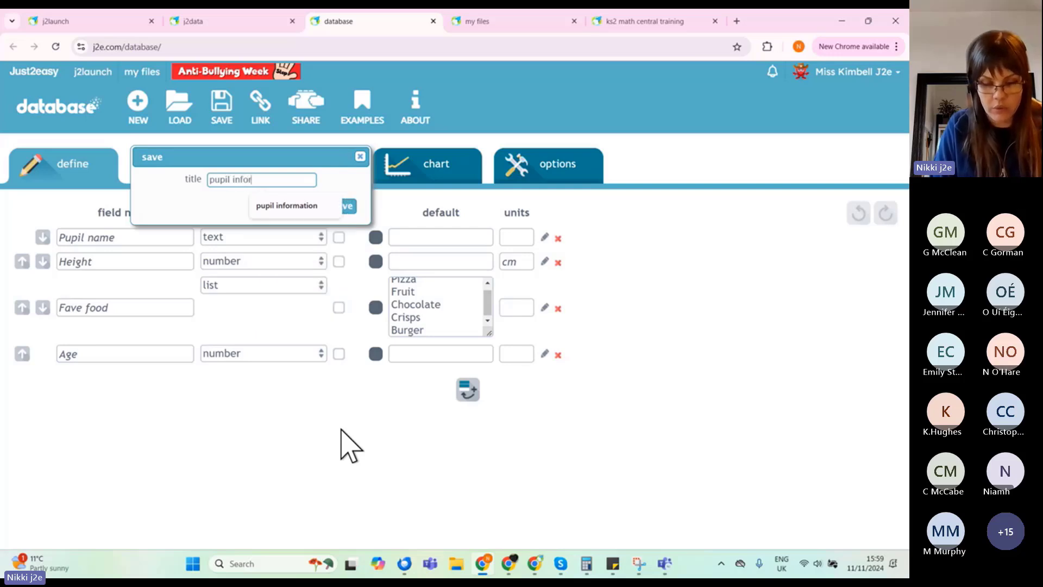
key(BackSpace)
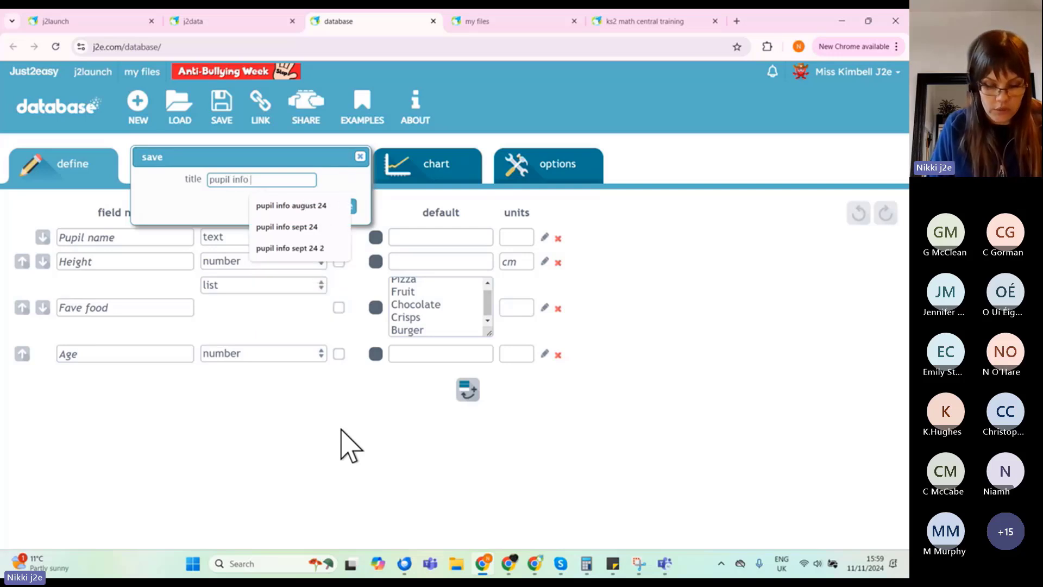
text(nov 24)
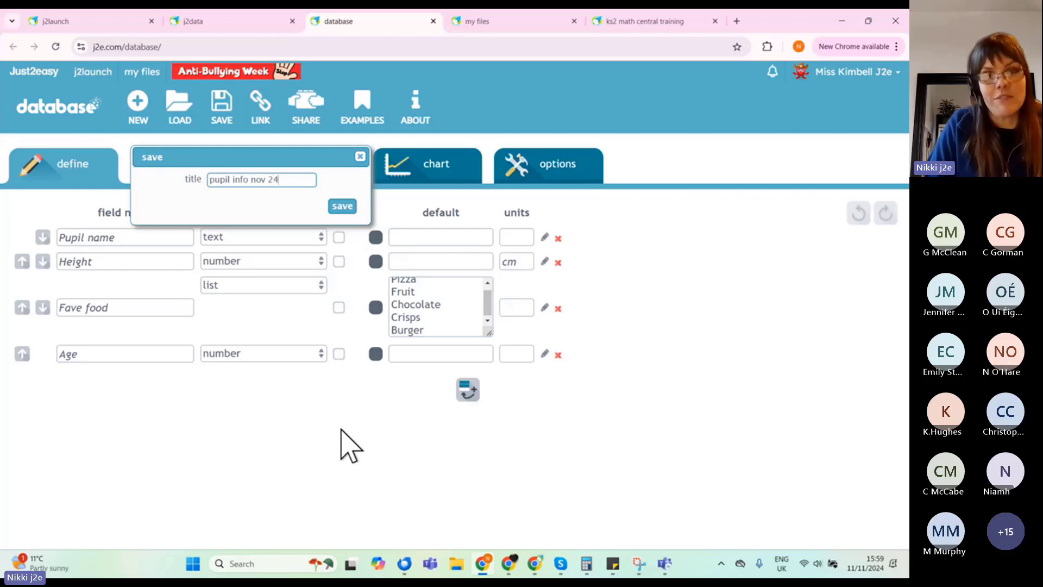
click(343, 207)
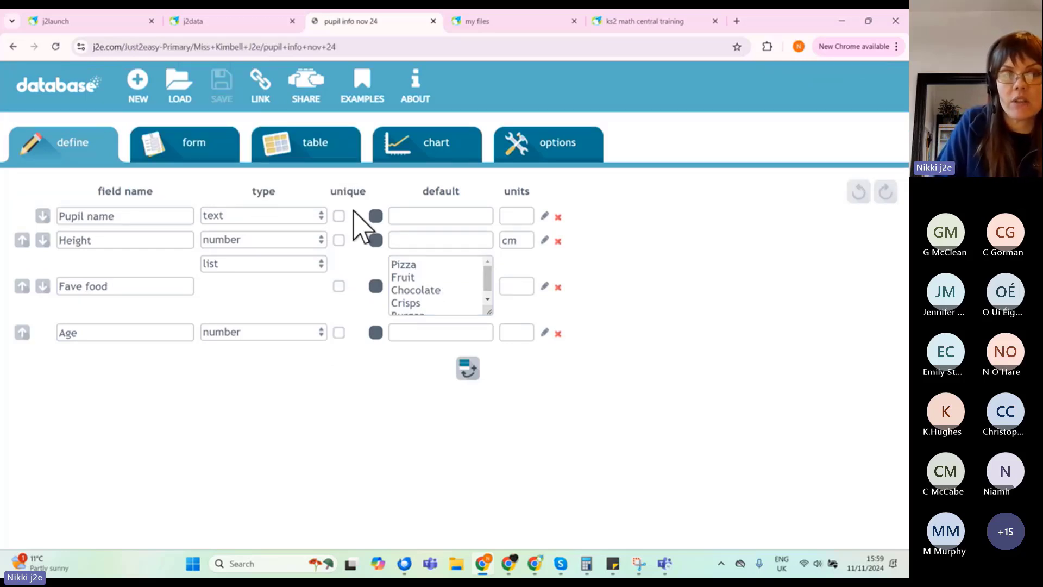
Step: Open the record entry form and share the database with two individual pupils from the school's users
click(203, 144)
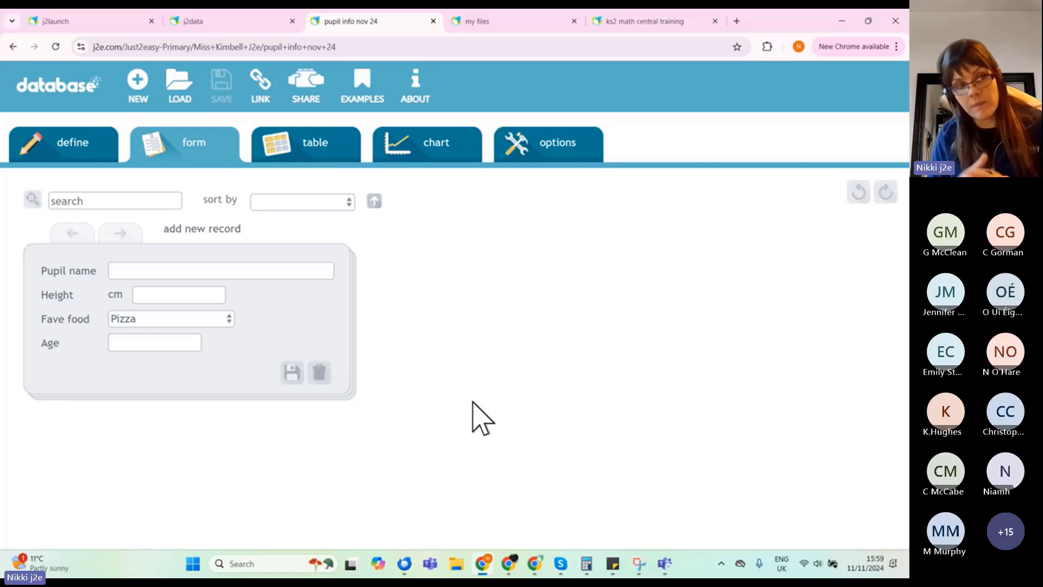
click(211, 272)
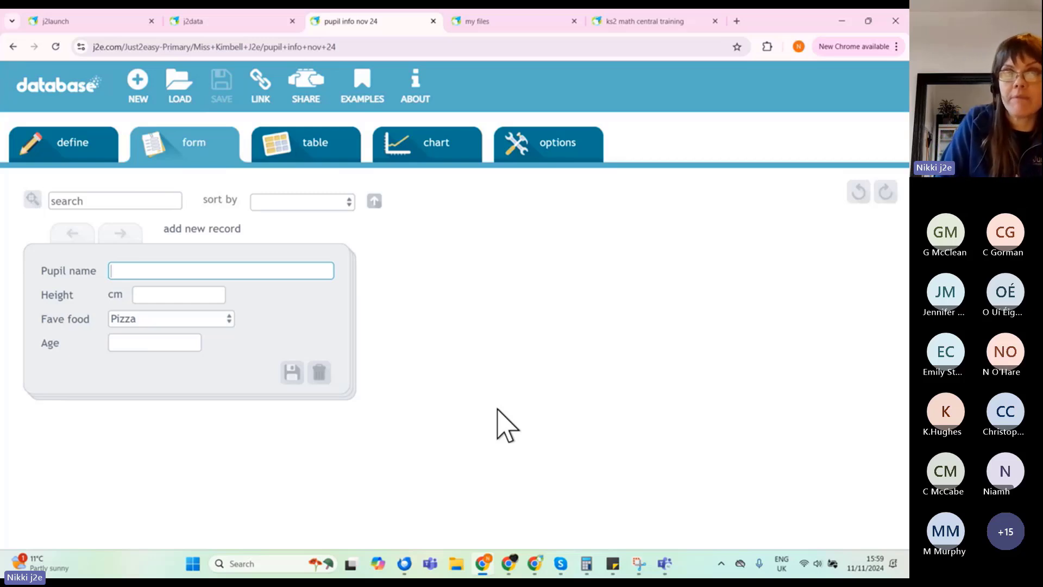
click(302, 89)
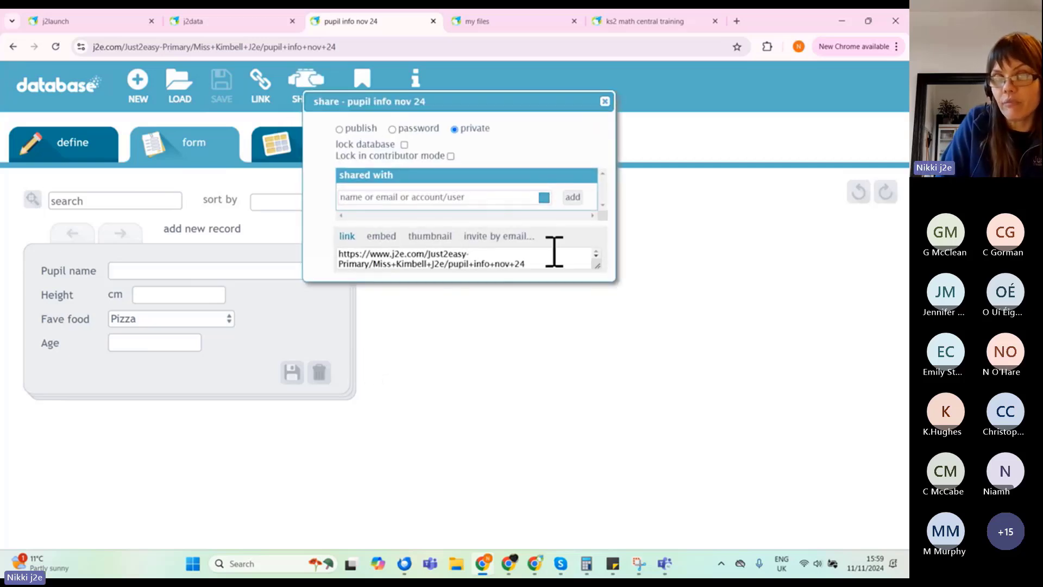
click(544, 198)
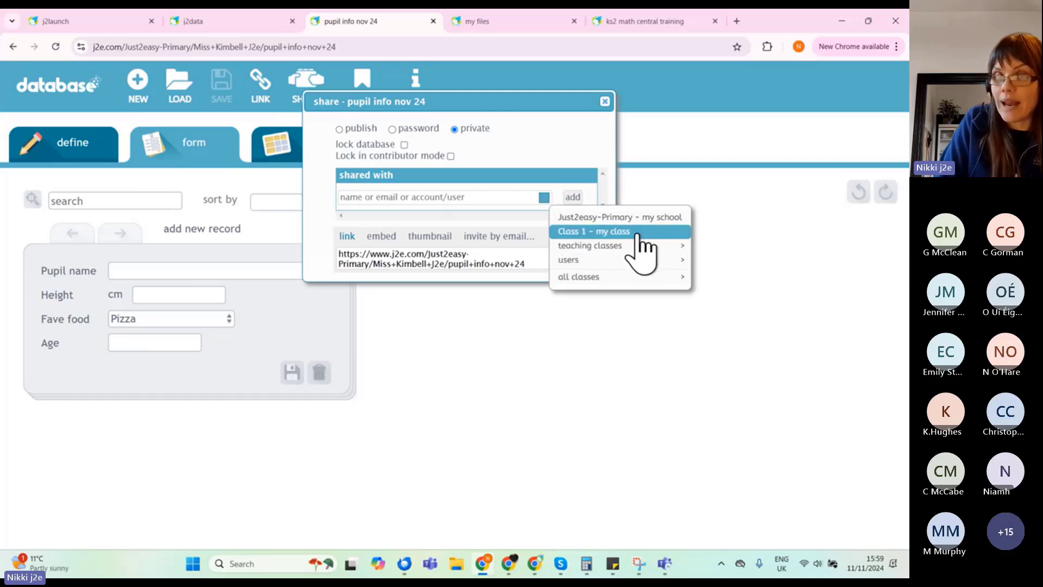
mouse_move(633, 247)
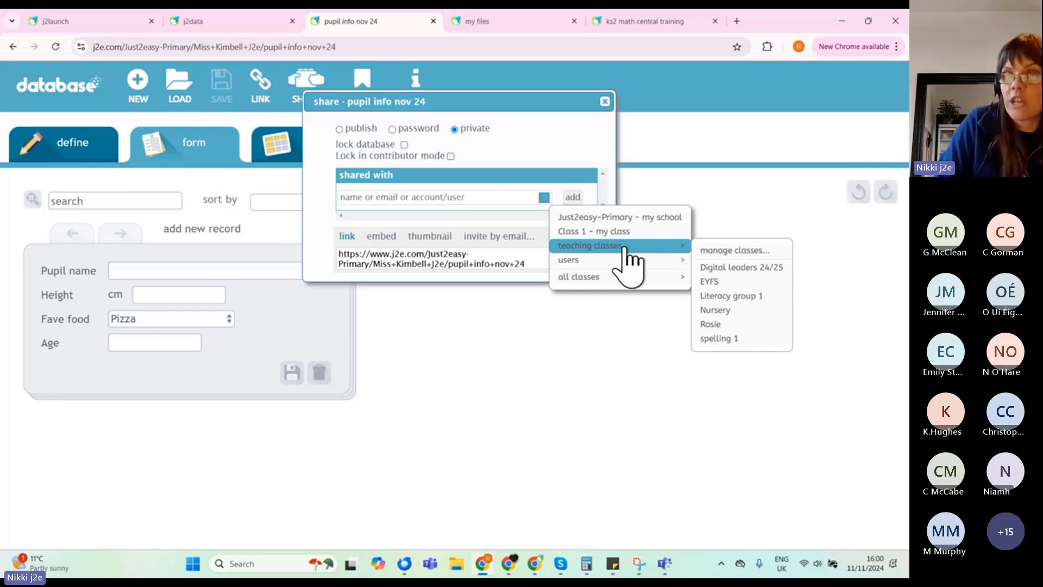
mouse_move(609, 261)
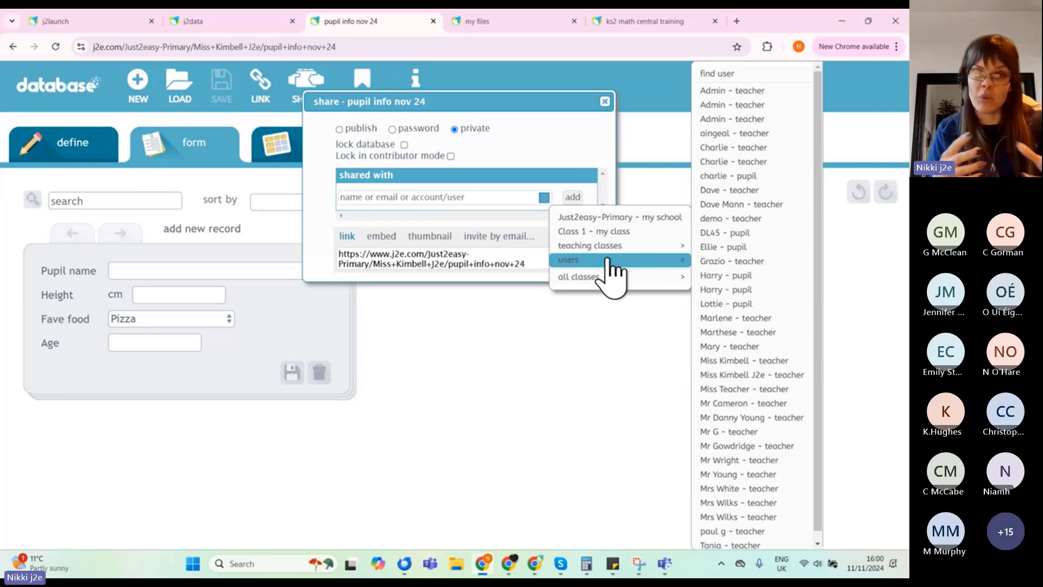
click(718, 277)
click(545, 198)
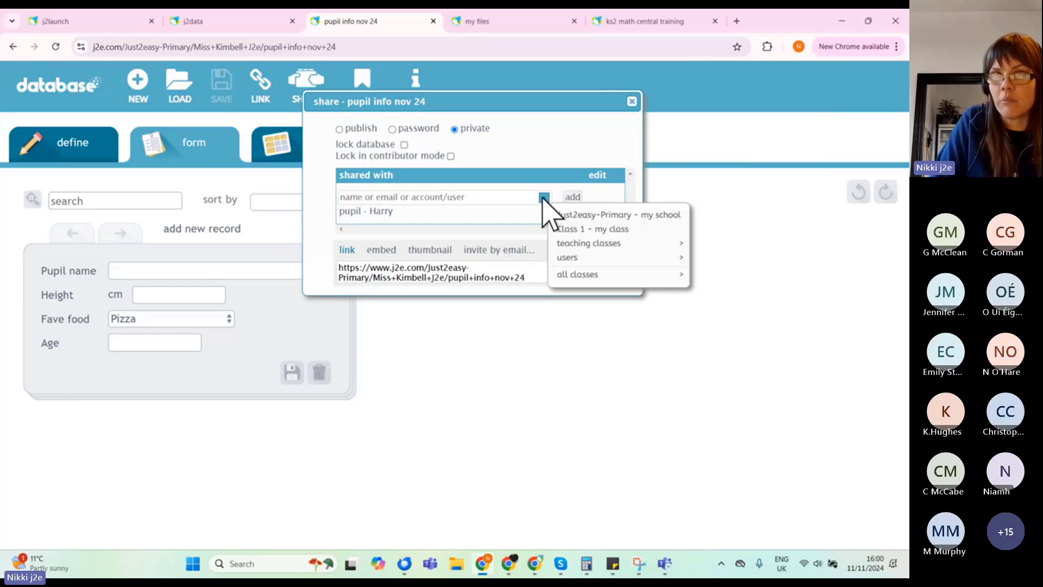
mouse_move(580, 260)
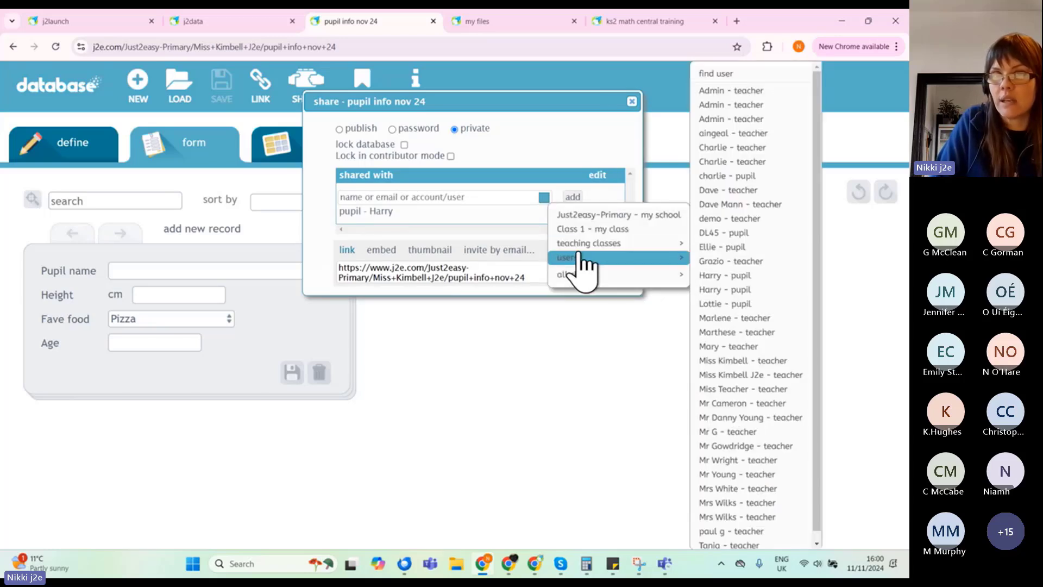
click(741, 304)
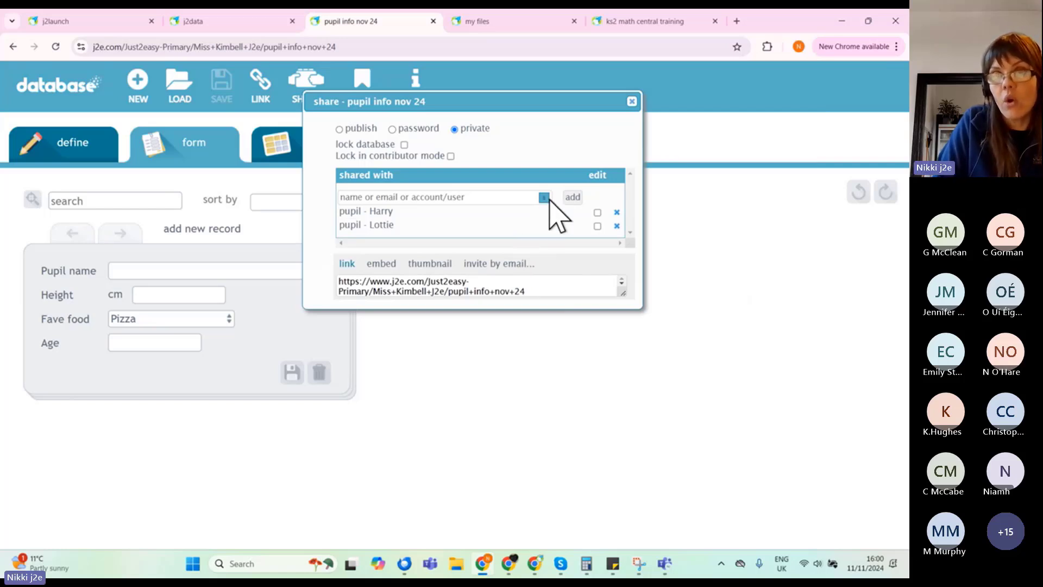
Step: Share the database with Class 1 - my class as well, and lock it in contributor mode
click(543, 198)
mouse_move(584, 279)
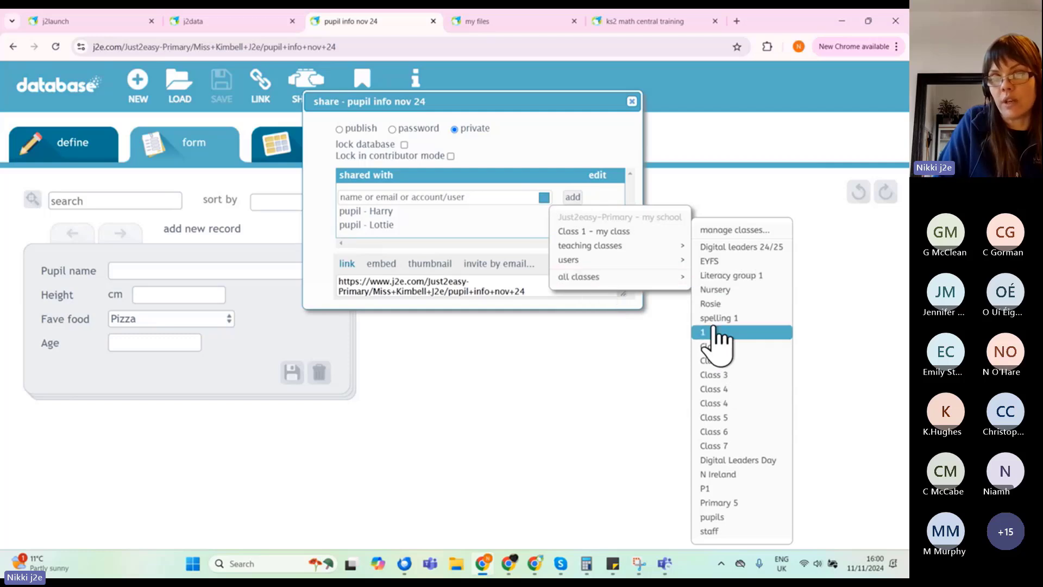
click(637, 246)
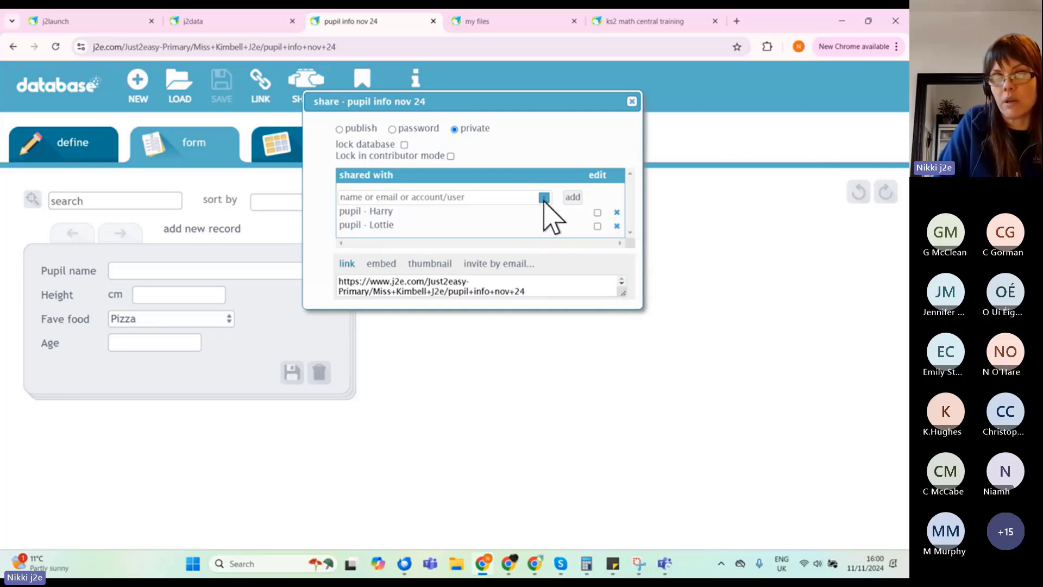
click(545, 199)
click(576, 248)
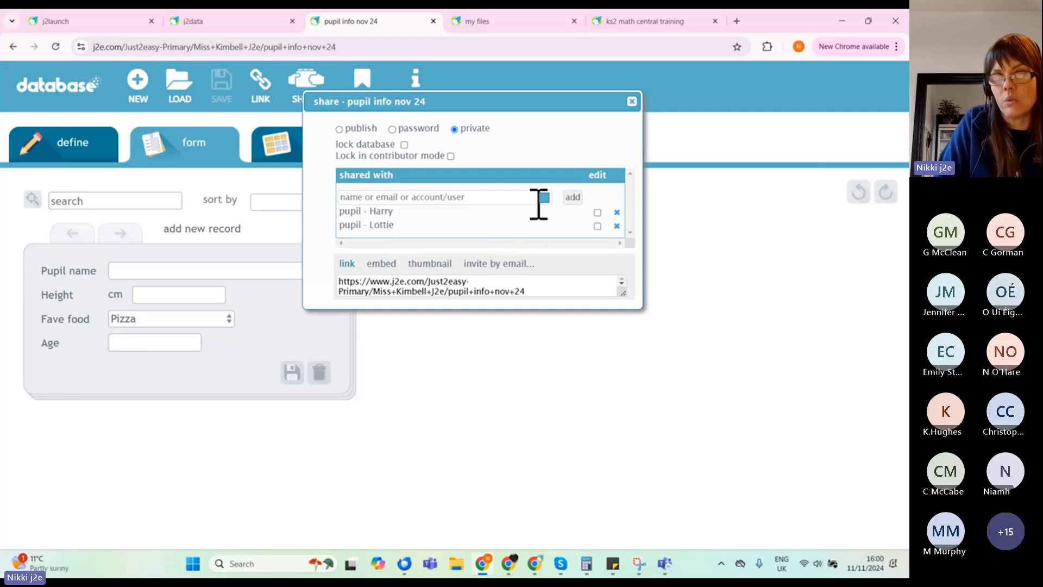
click(545, 198)
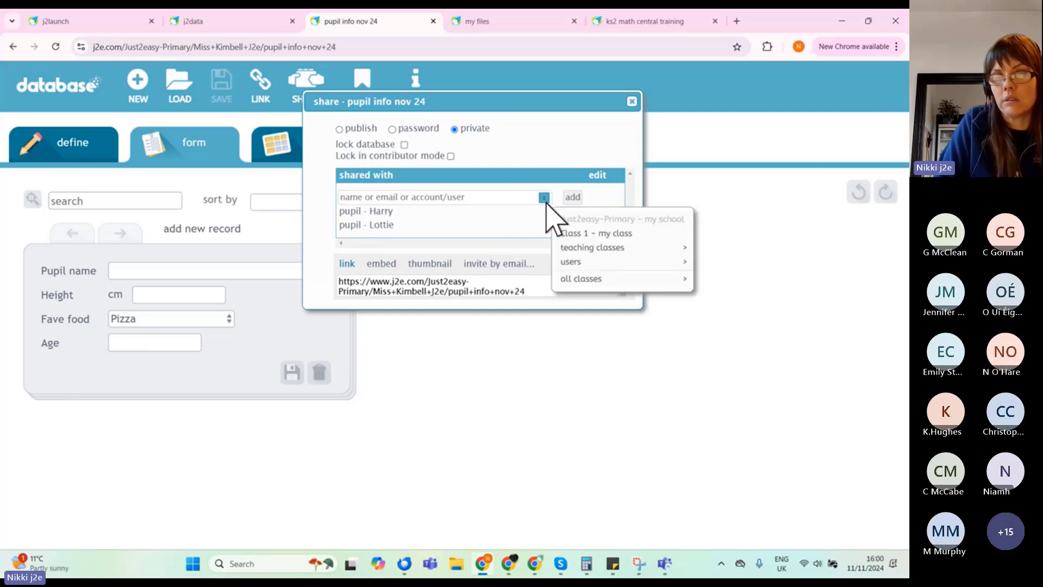
click(566, 235)
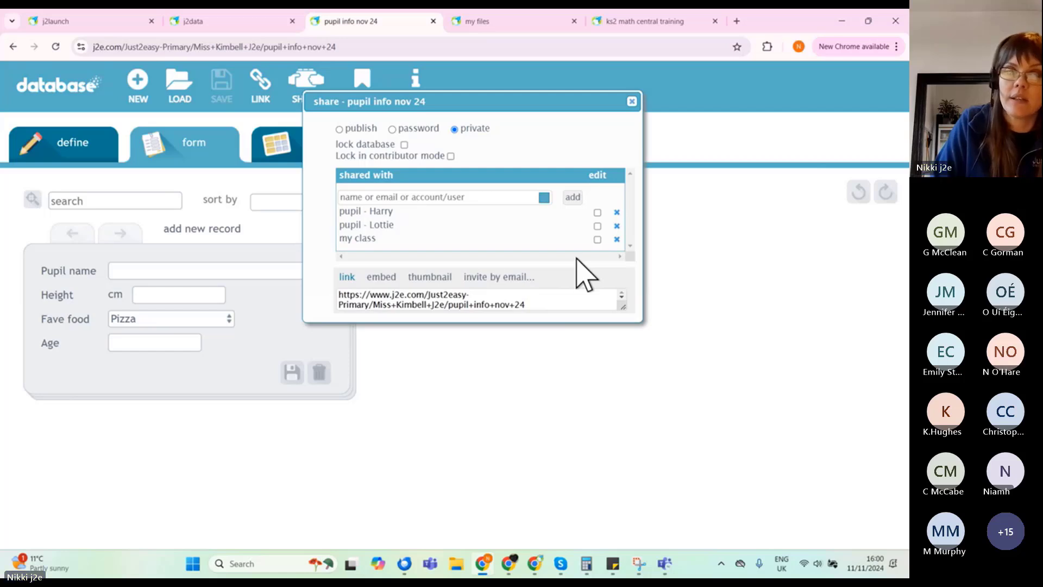
click(451, 156)
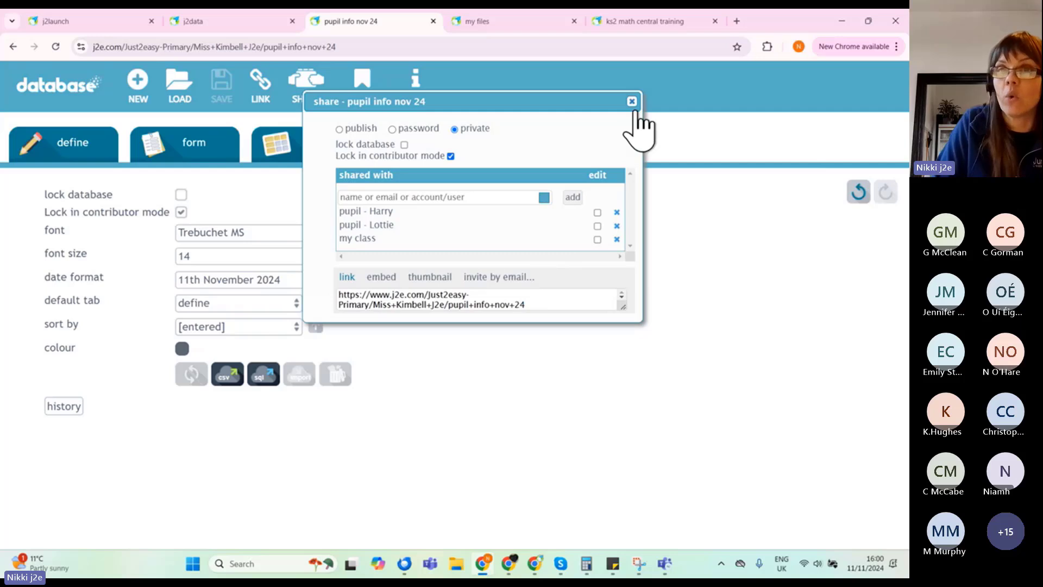
click(632, 102)
Step: Save a new record with the pupil's name, height 110 cm, fave food Fruit and age 9, and view it in the table
click(205, 158)
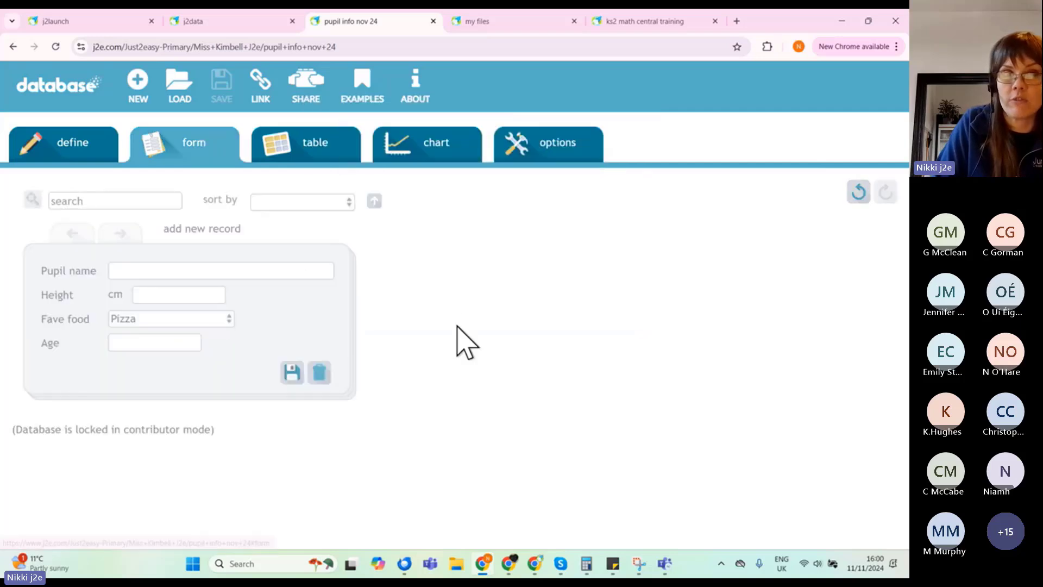
click(154, 274)
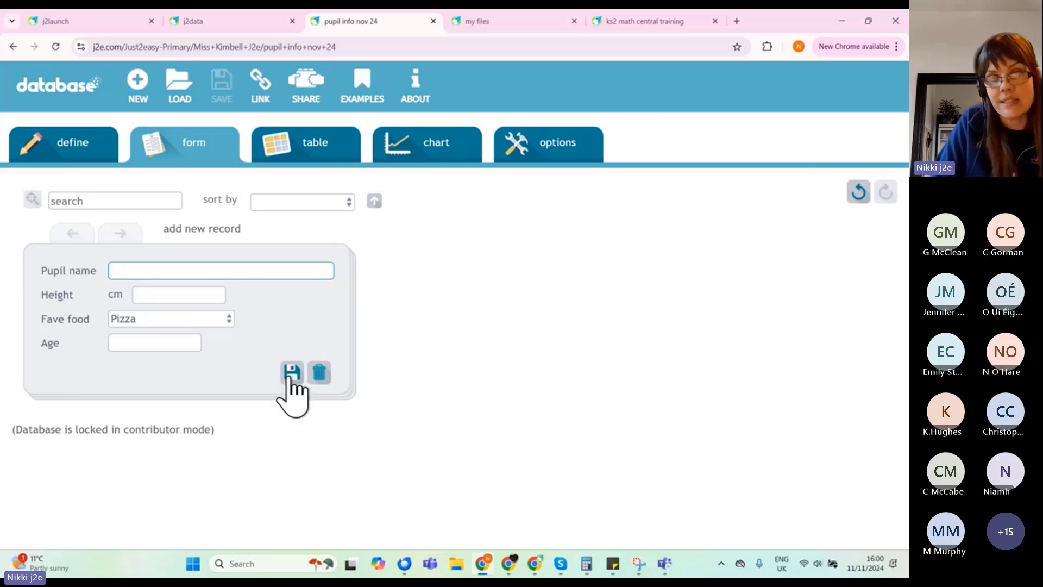
text(Lottie)
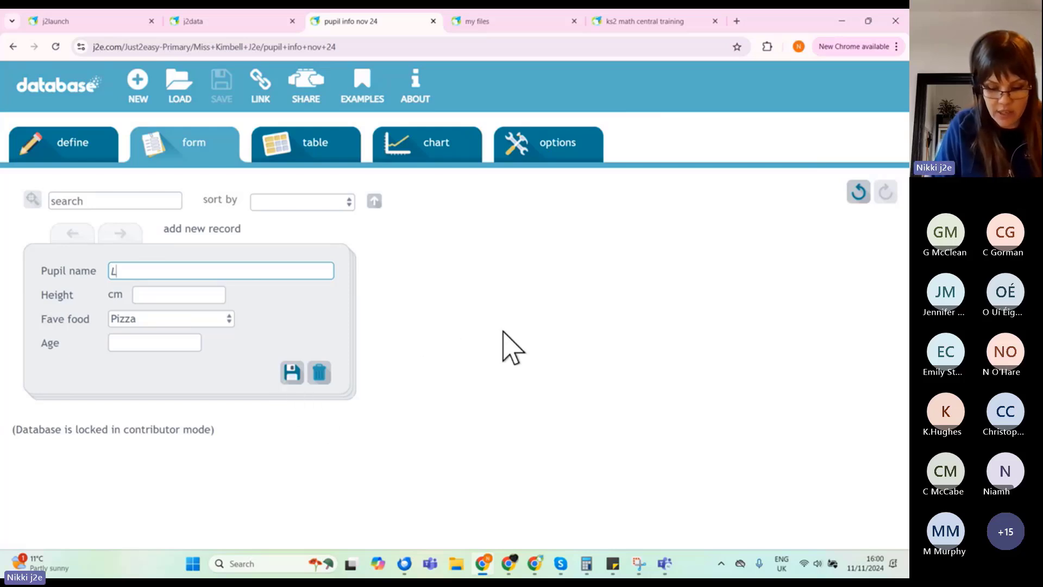
click(196, 294)
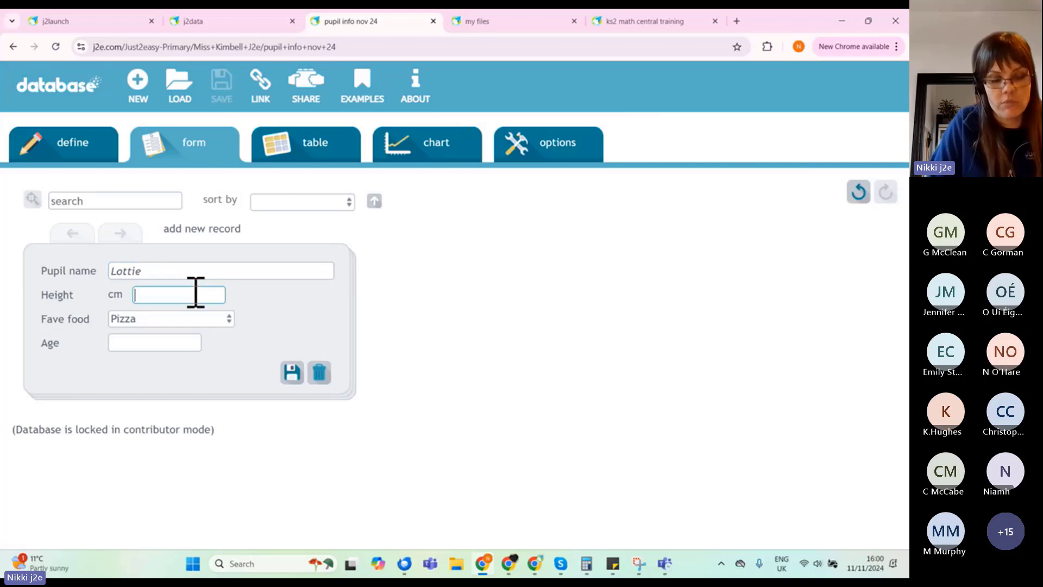
text(110)
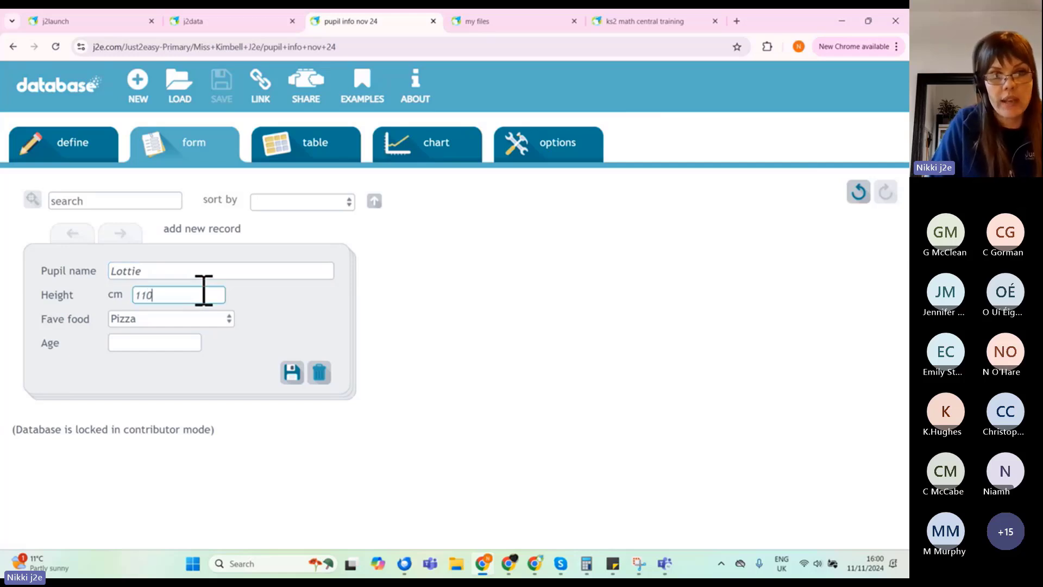
click(193, 316)
click(222, 362)
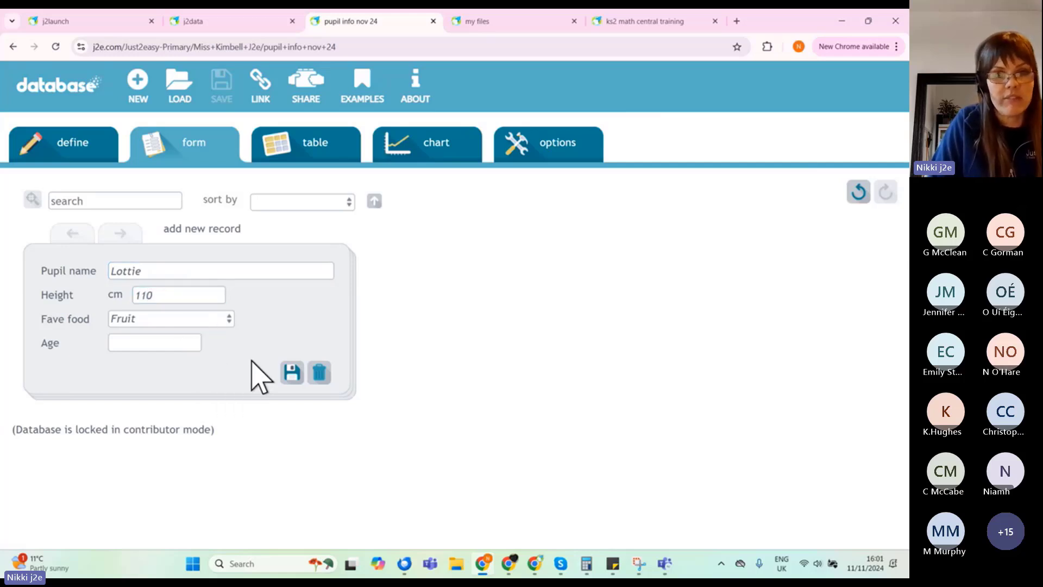
click(162, 343)
text(8)
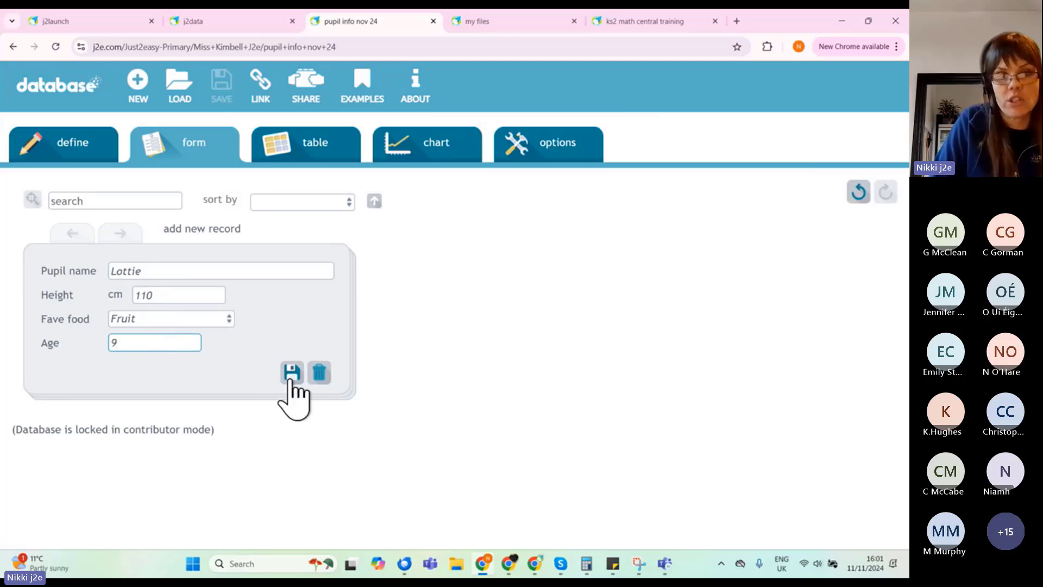
click(292, 373)
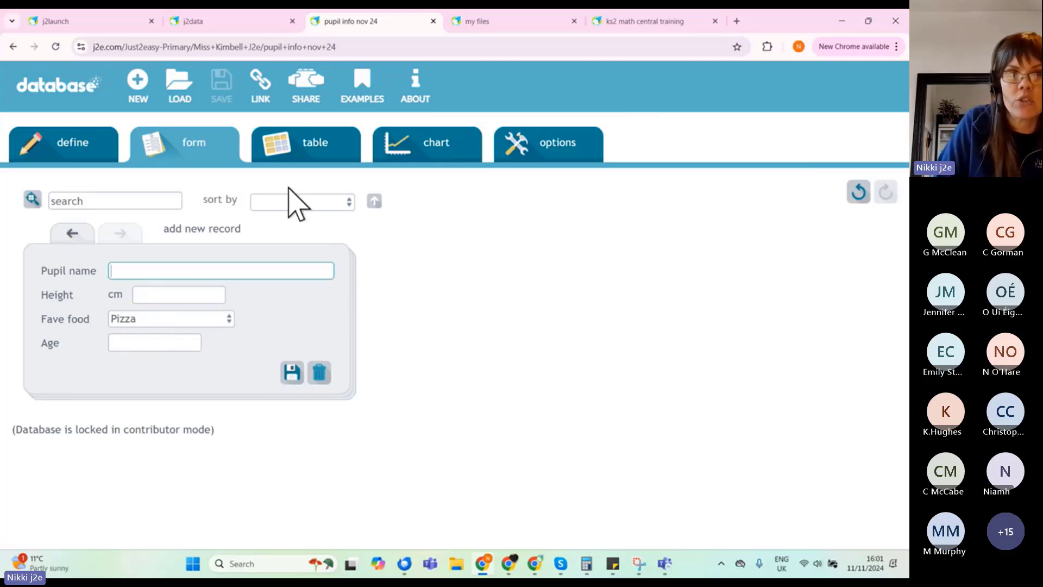
click(191, 158)
click(308, 158)
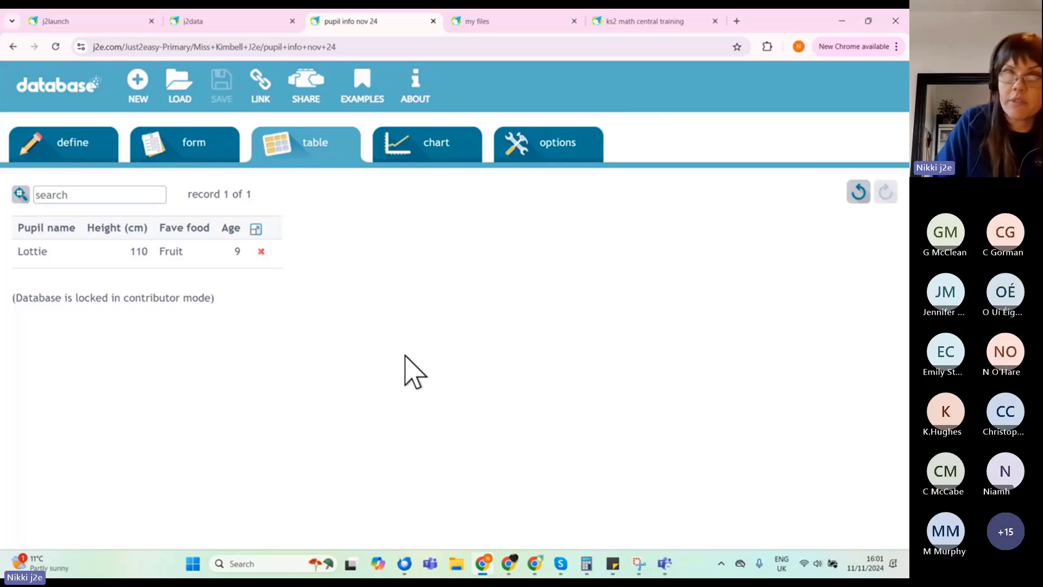
Step: Browse the shared example data files and open the Titanic Passenger List database
click(363, 104)
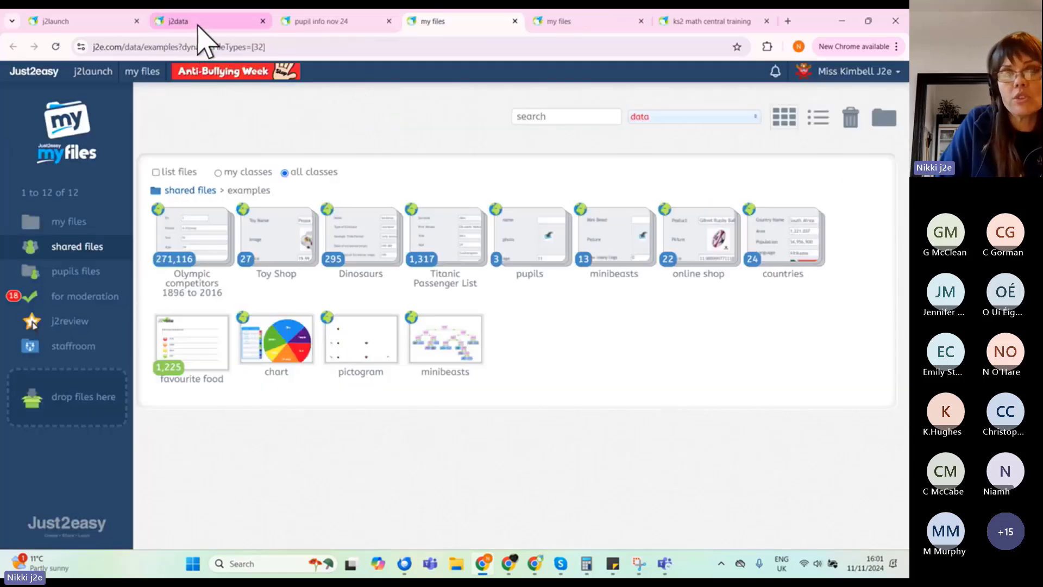
click(197, 24)
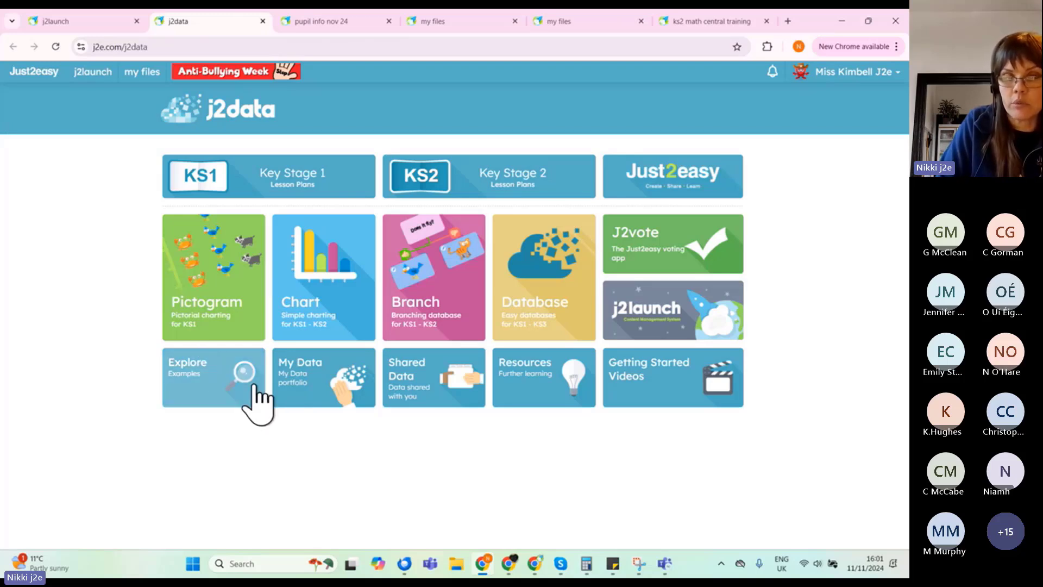
click(360, 25)
click(440, 25)
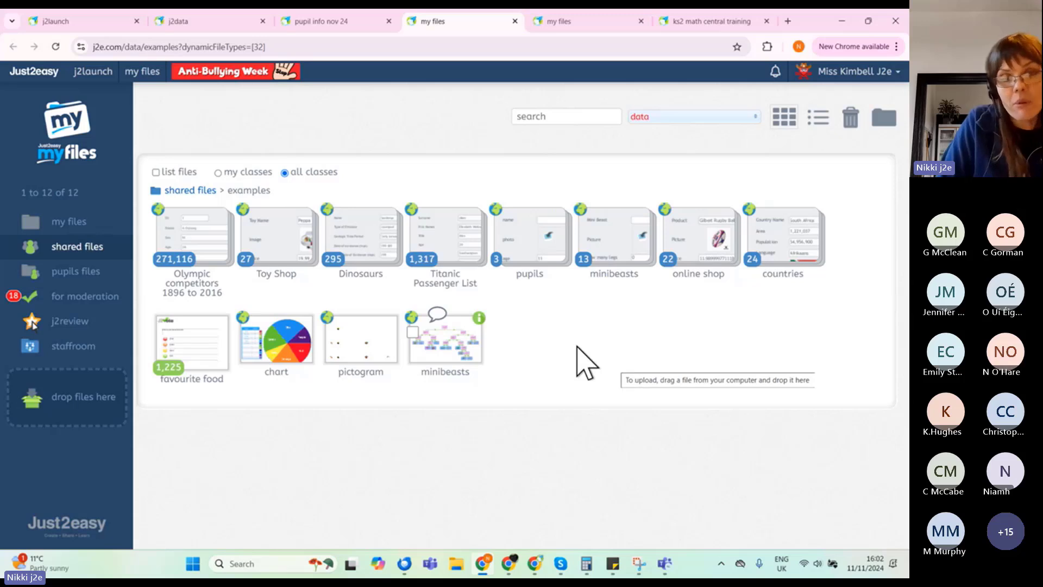
click(463, 267)
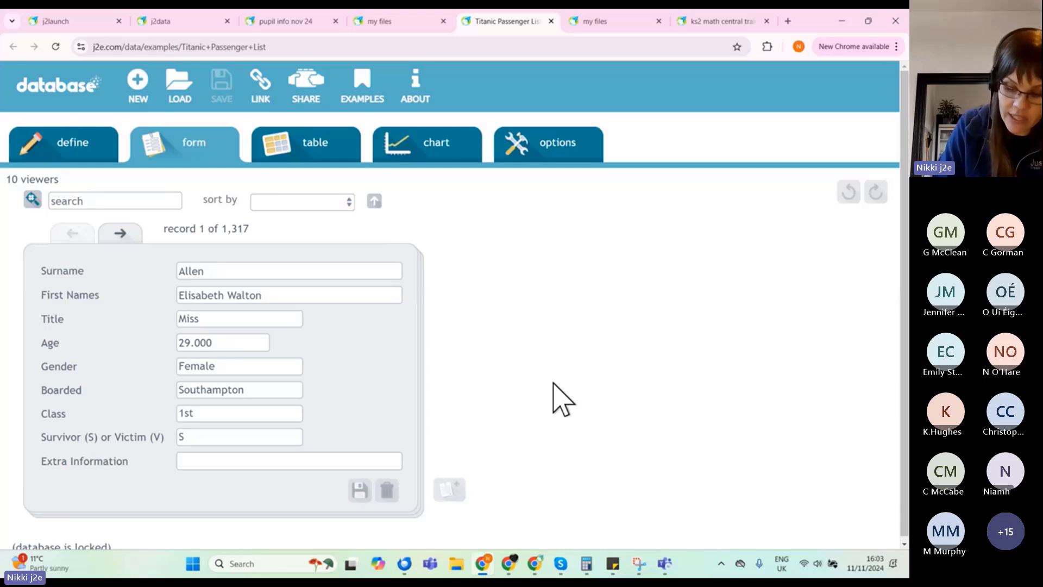
Step: Step forward through the Titanic passenger records one at a time up to record 11
click(112, 235)
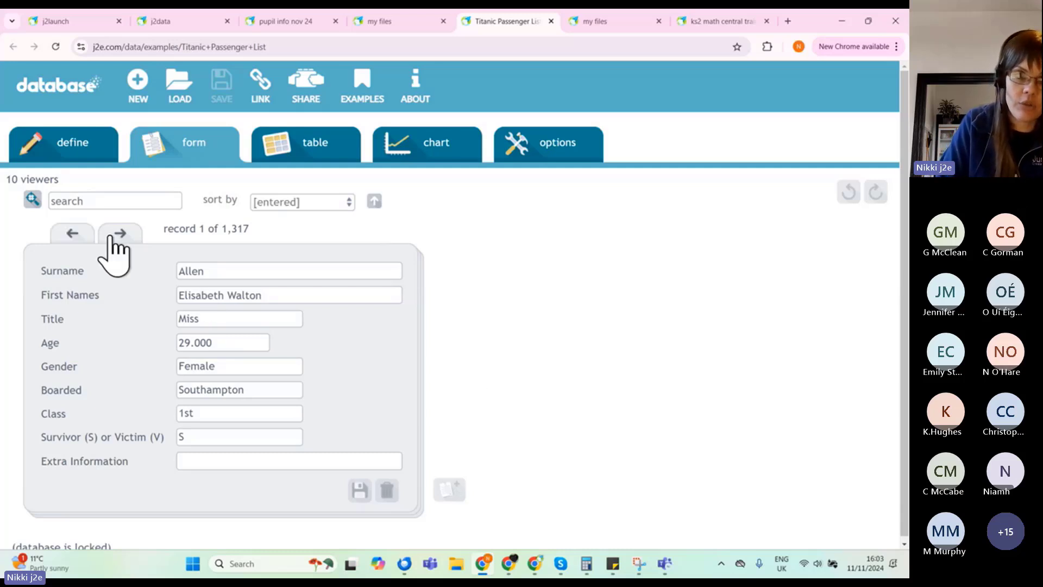
click(111, 235)
click(112, 233)
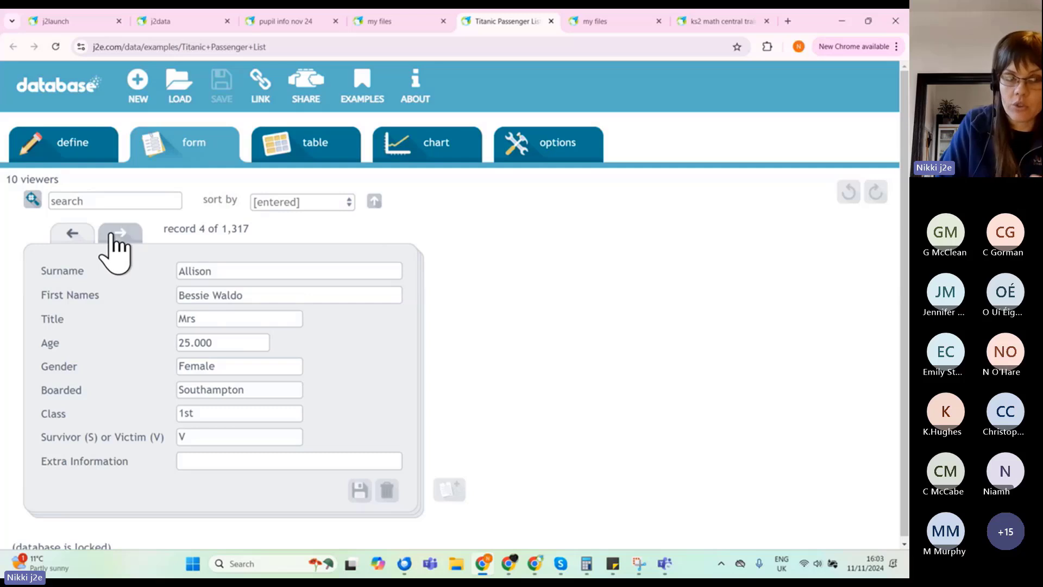
click(113, 234)
click(114, 235)
click(116, 234)
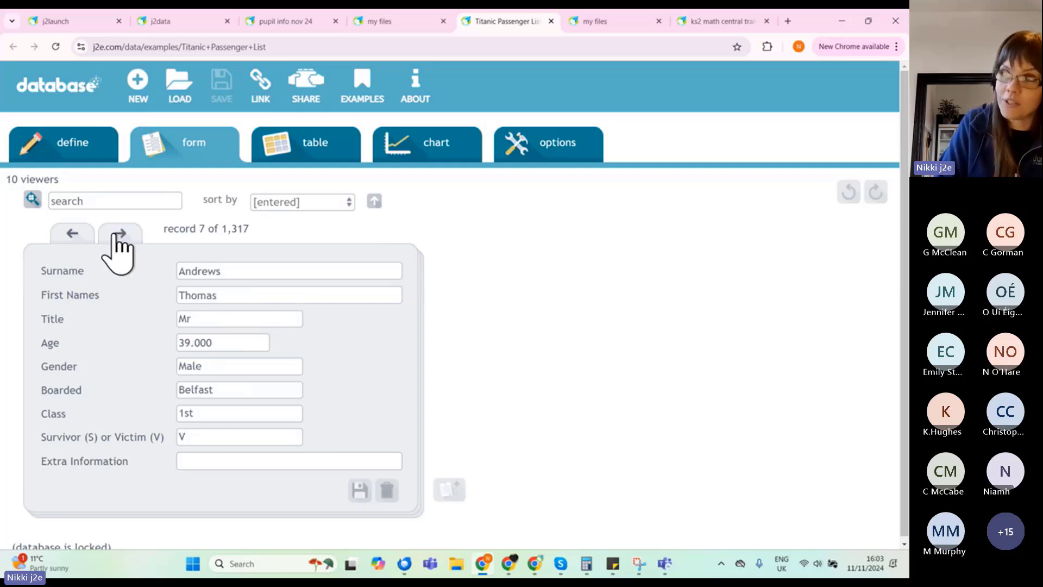
click(118, 235)
click(117, 235)
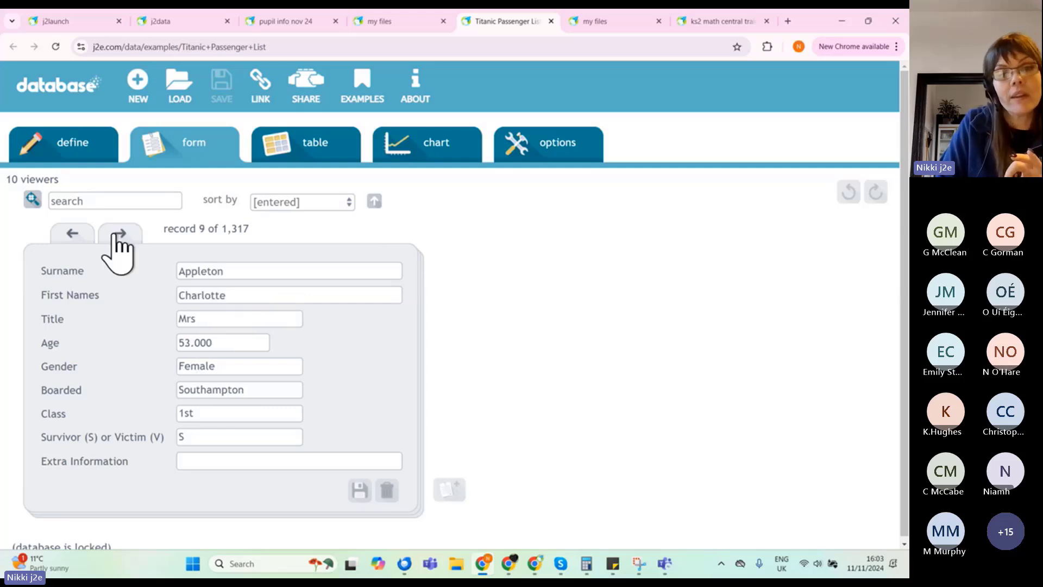
click(117, 235)
click(117, 235)
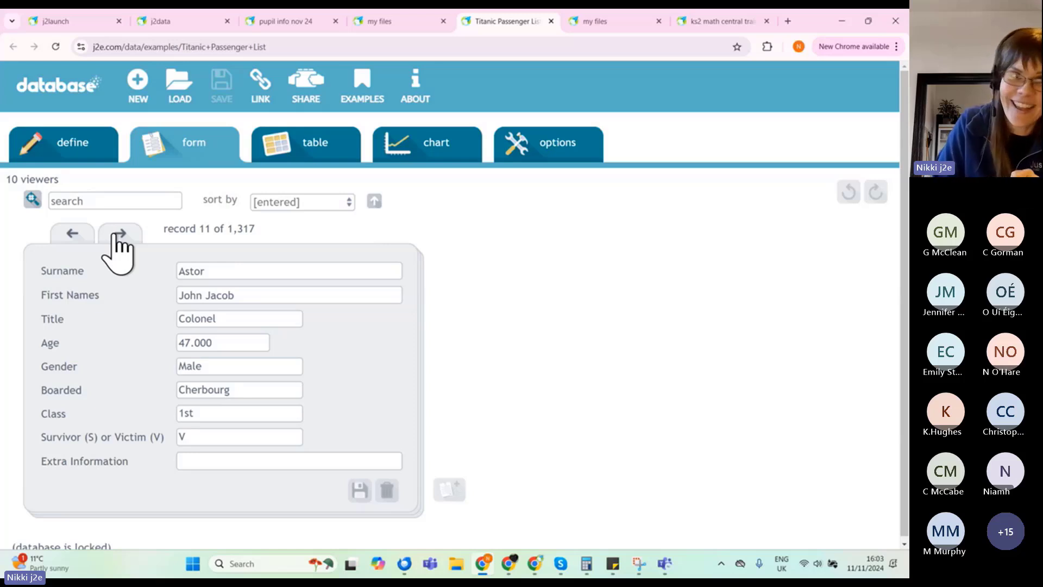
Step: Search all the passenger records for a given name and step forward to the third matching record
click(104, 201)
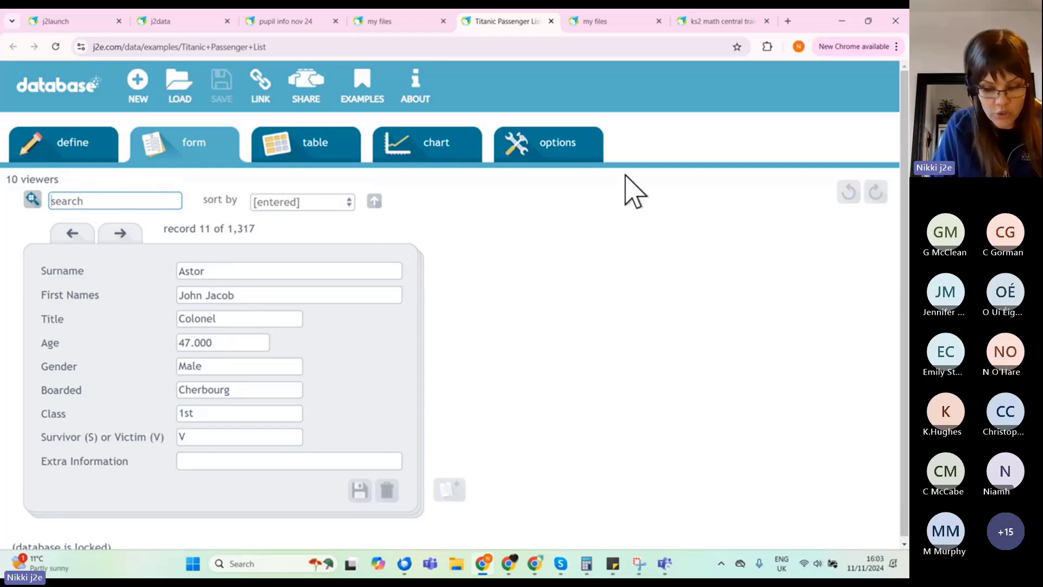
text(georgo)
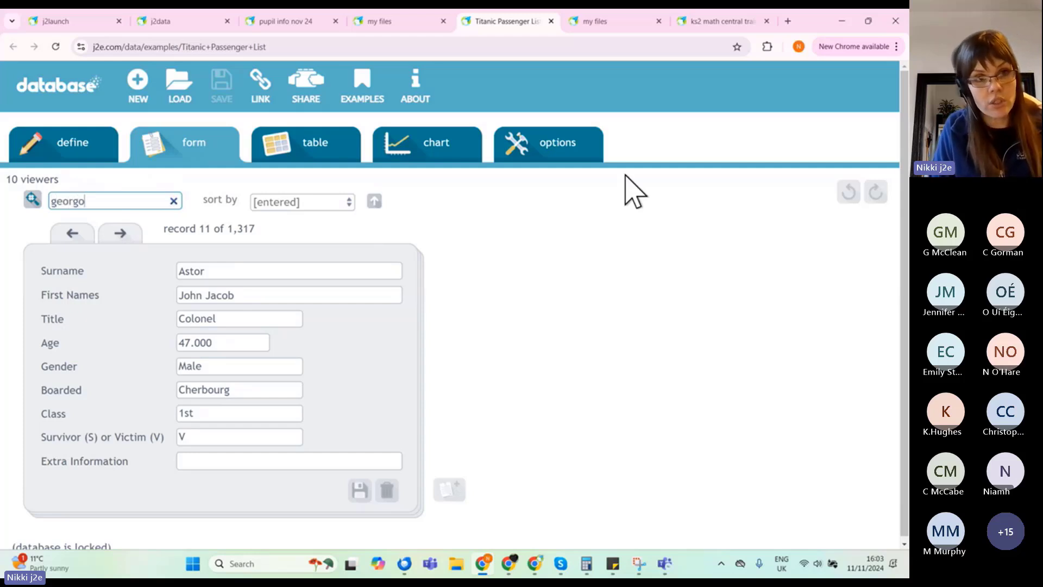
key(Return)
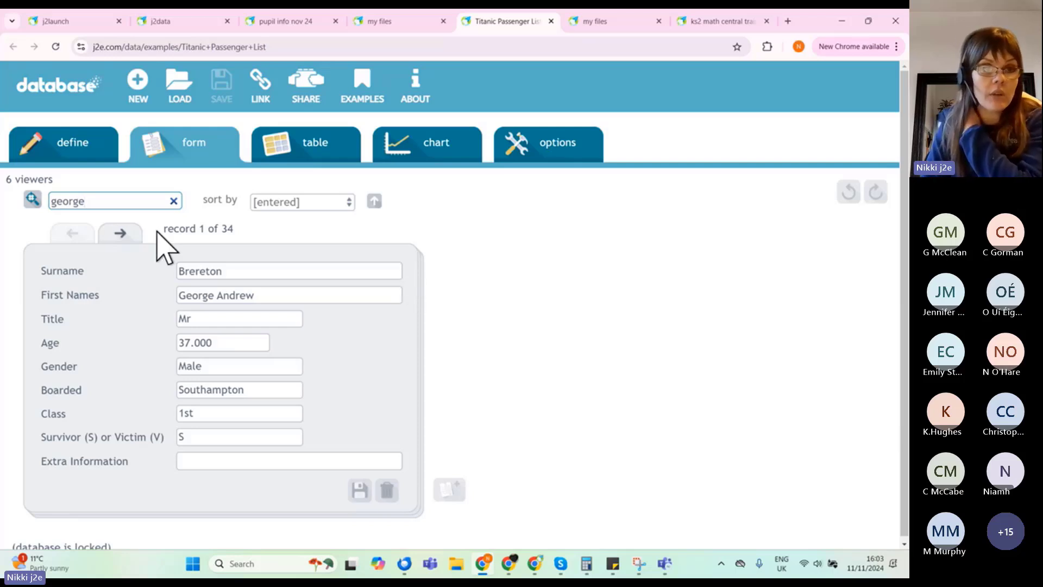
click(124, 235)
click(139, 238)
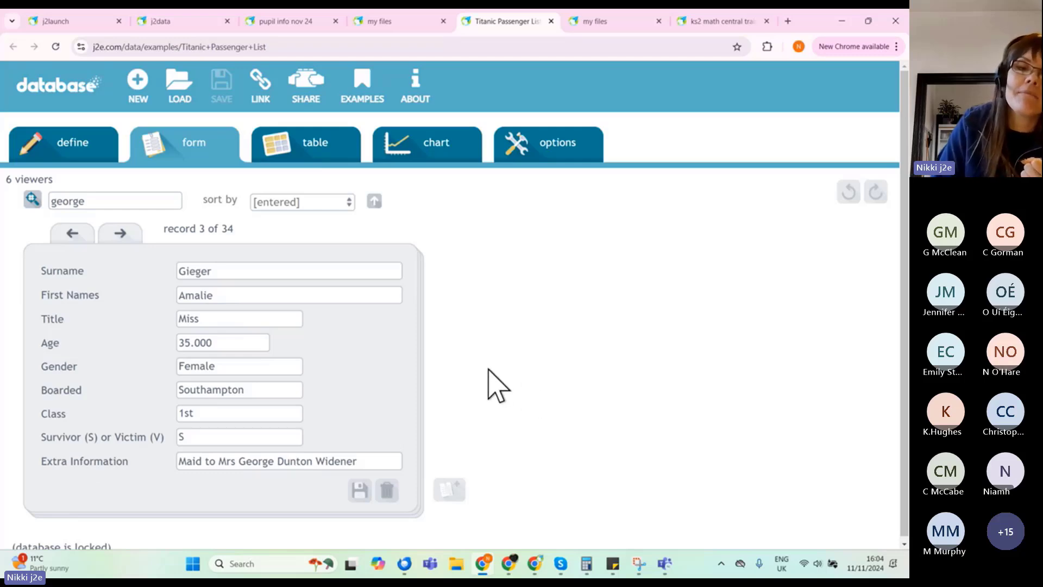
Step: Show the matching passengers as a table and look through the whole list
click(318, 149)
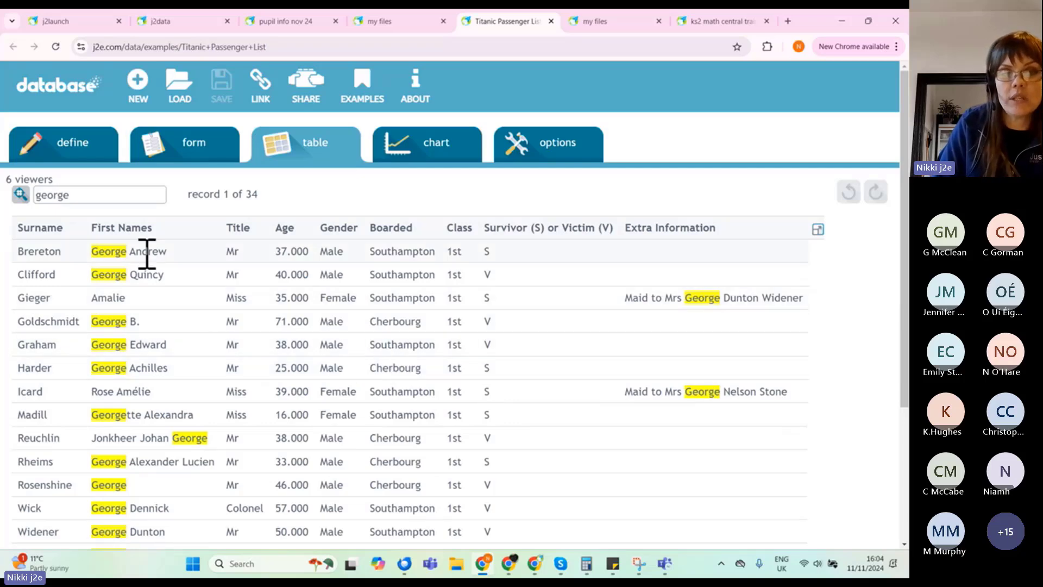
scroll(158, 302, down, 10)
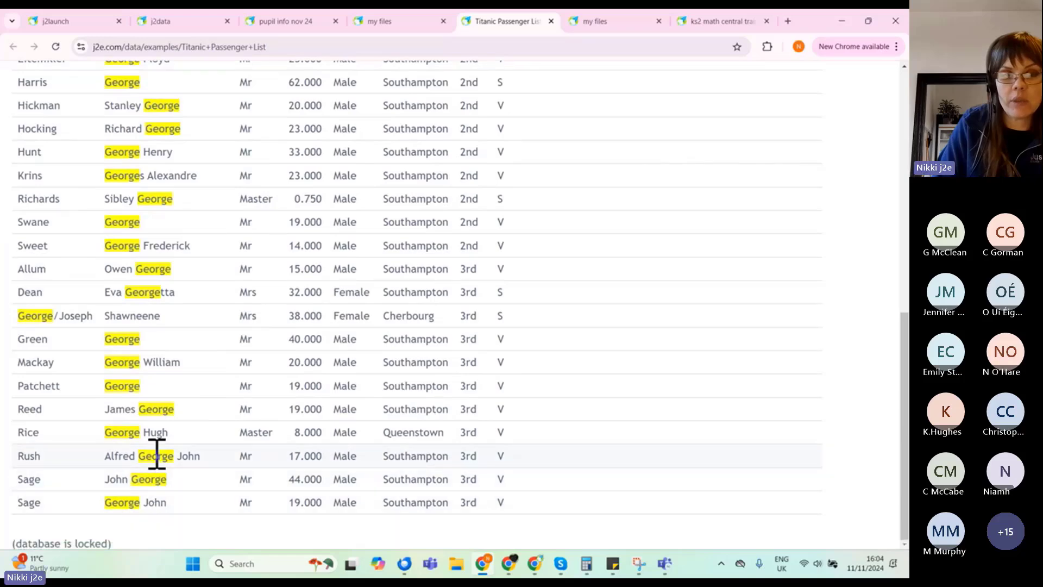
scroll(156, 459, up, 9)
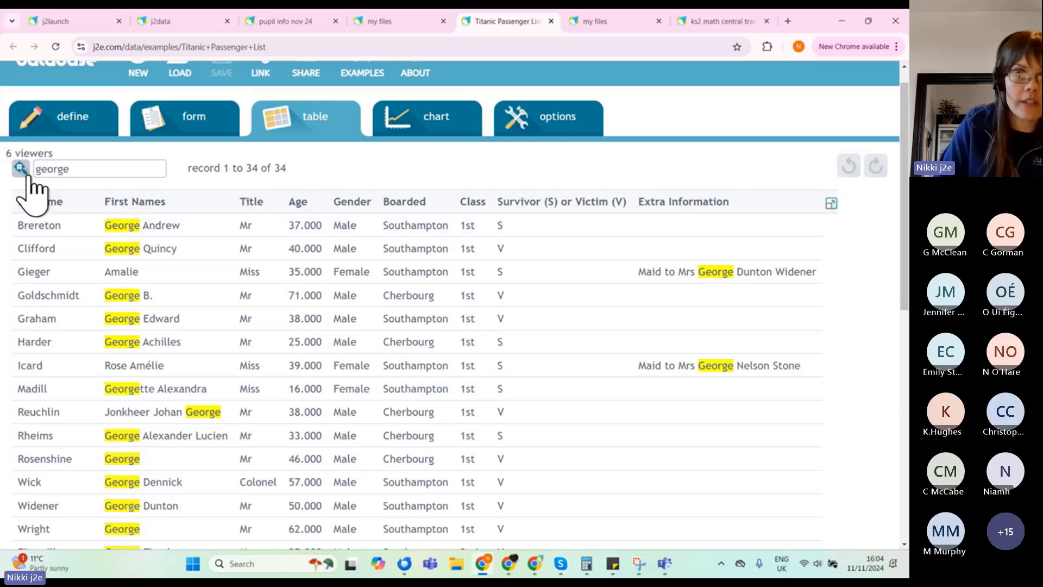
Step: Switch to advanced search and find passengers whose First Names field equals the same given name
scroll(24, 193, up, 5)
scroll(25, 193, up, 1)
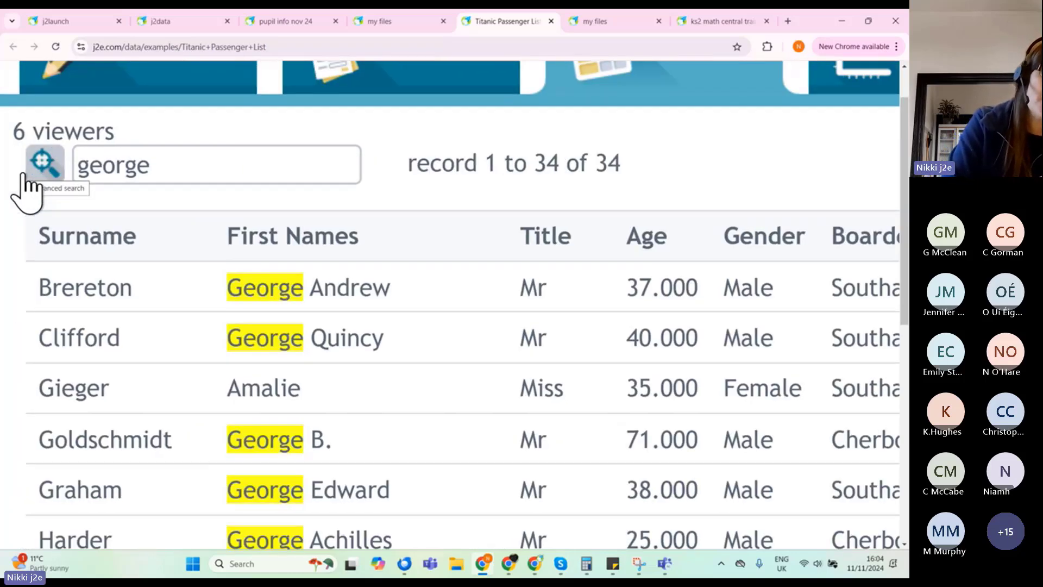
click(41, 165)
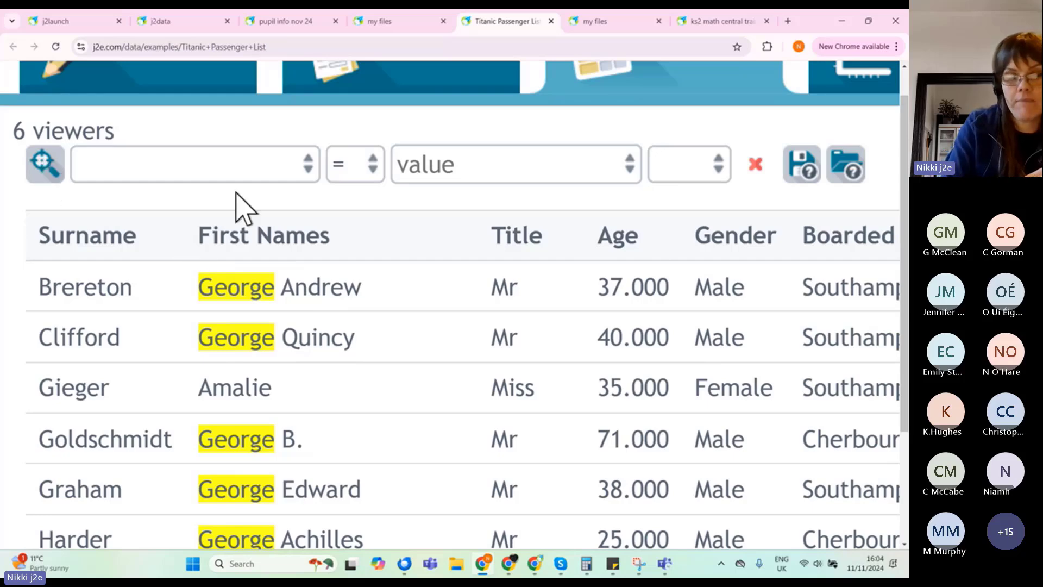
scroll(235, 193, down, 5)
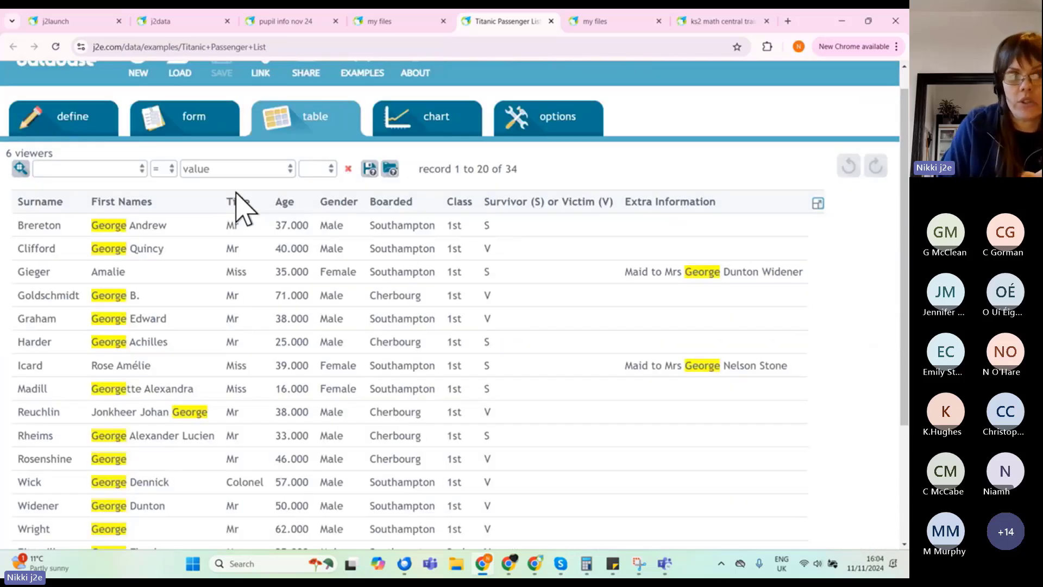
click(142, 169)
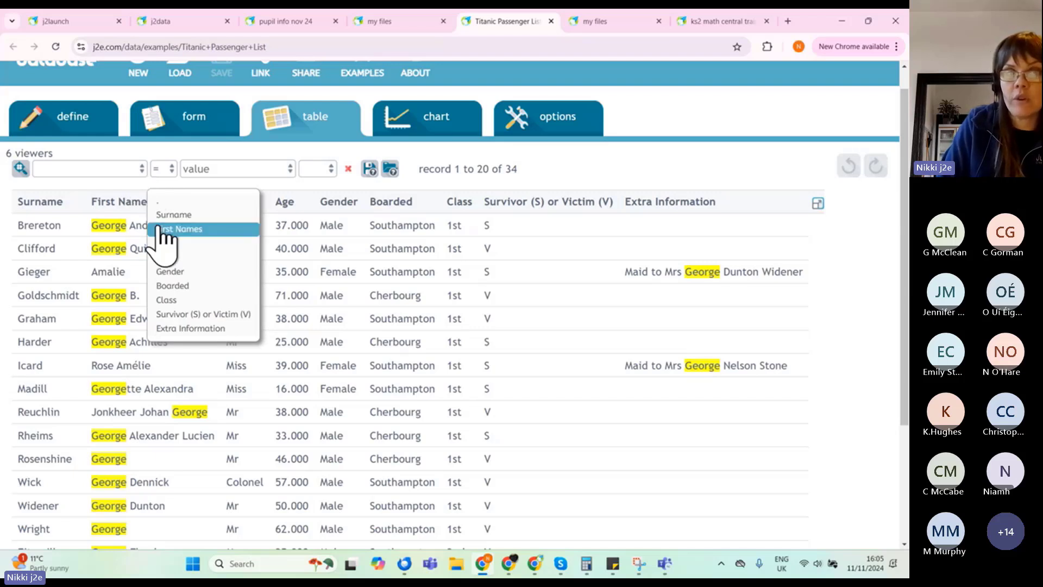
click(192, 229)
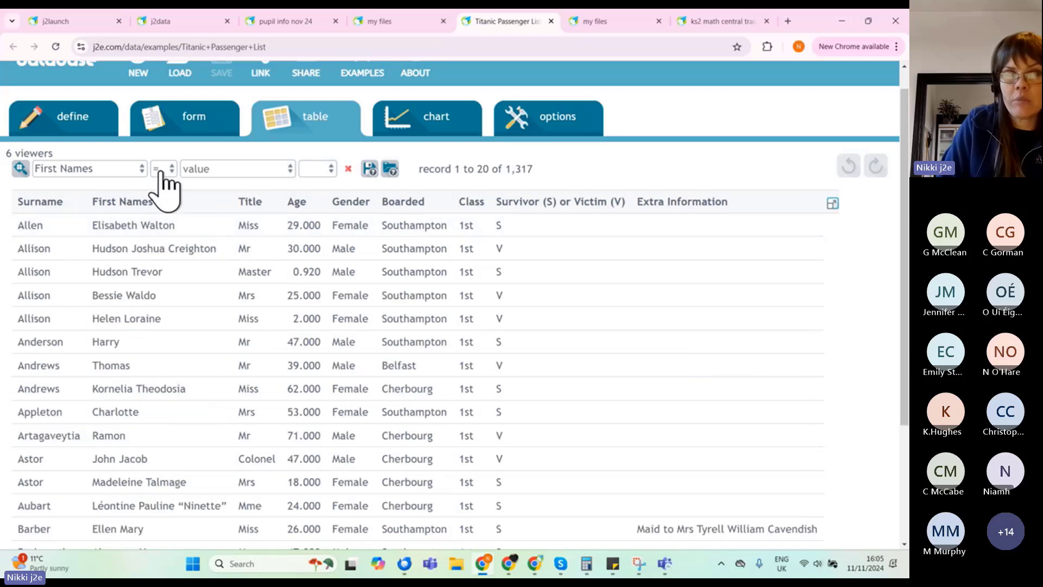
click(195, 169)
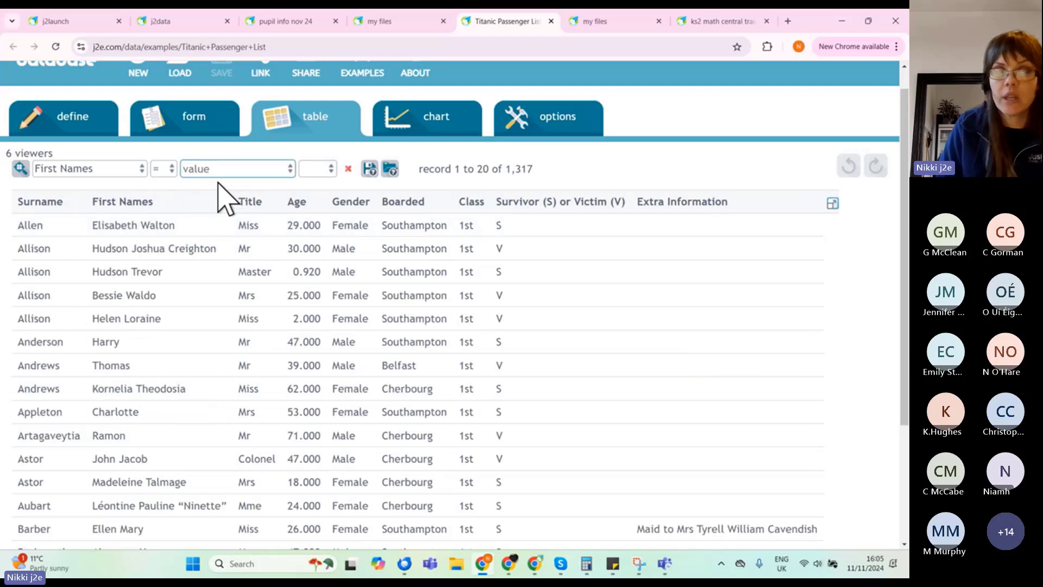
text(geor)
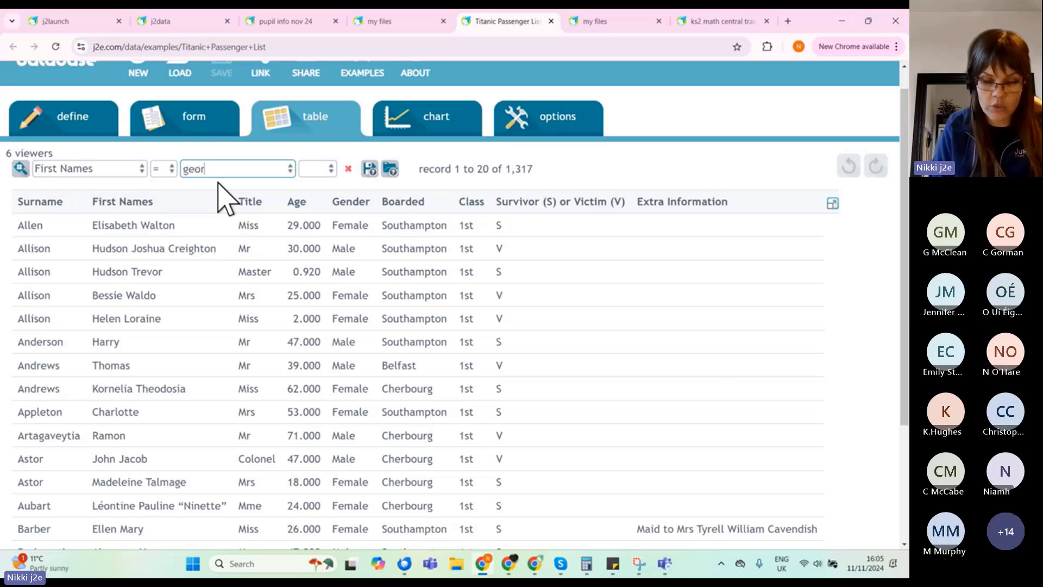
text(ge)
key(Return)
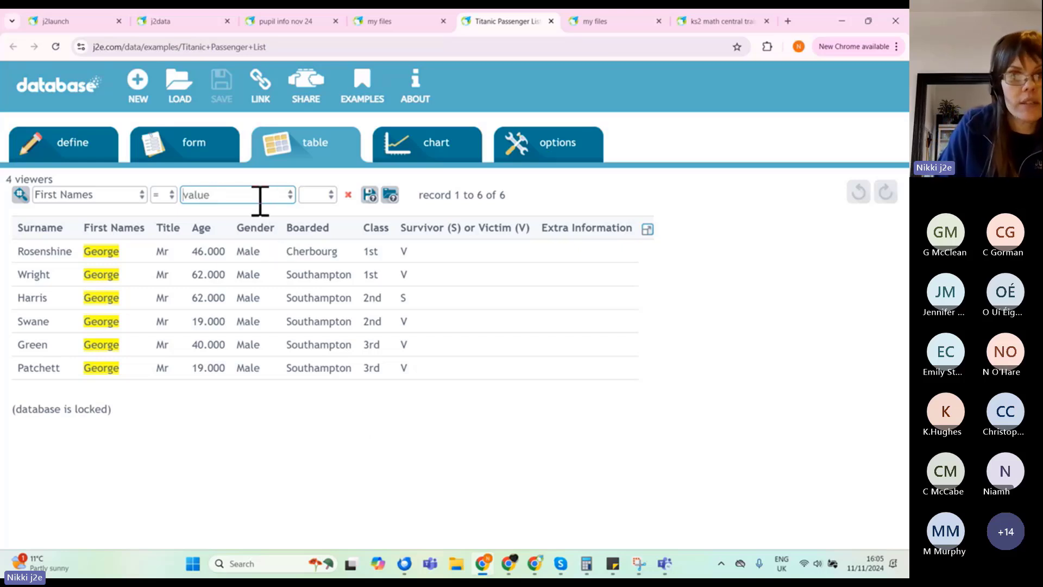
Step: Change the search condition to find passengers with Age <= 18
click(138, 200)
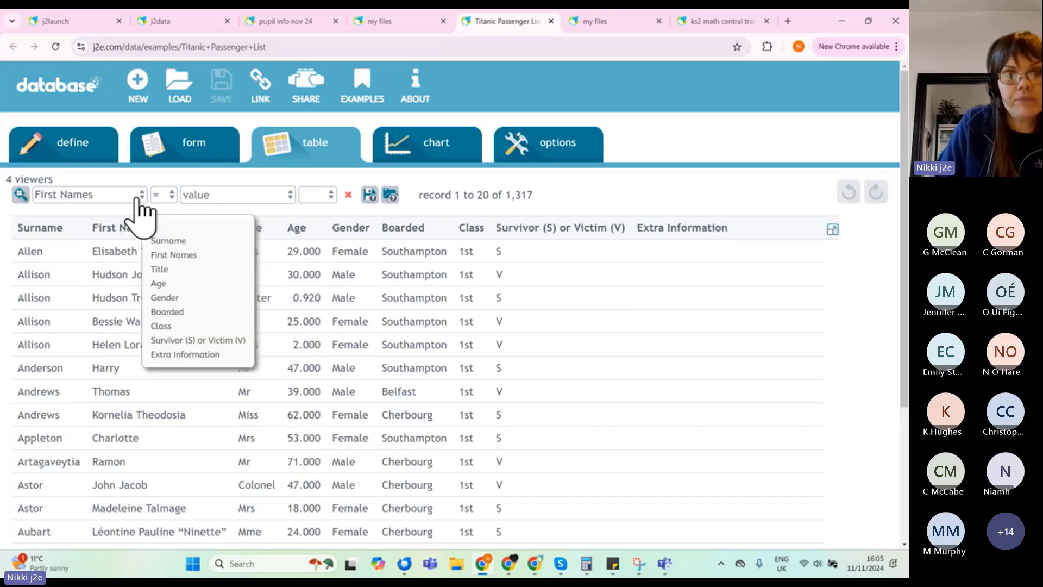
click(159, 283)
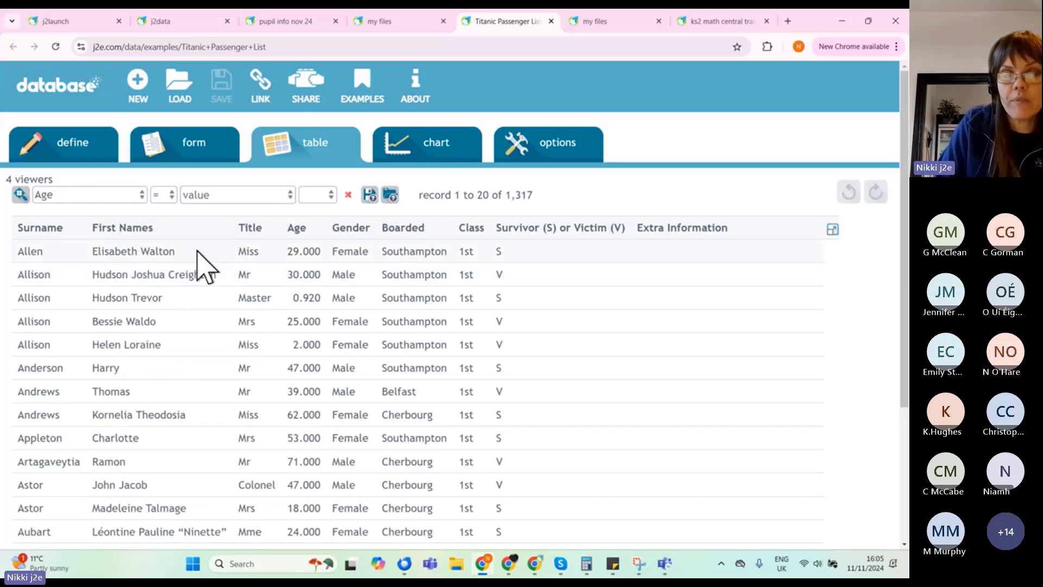
click(170, 201)
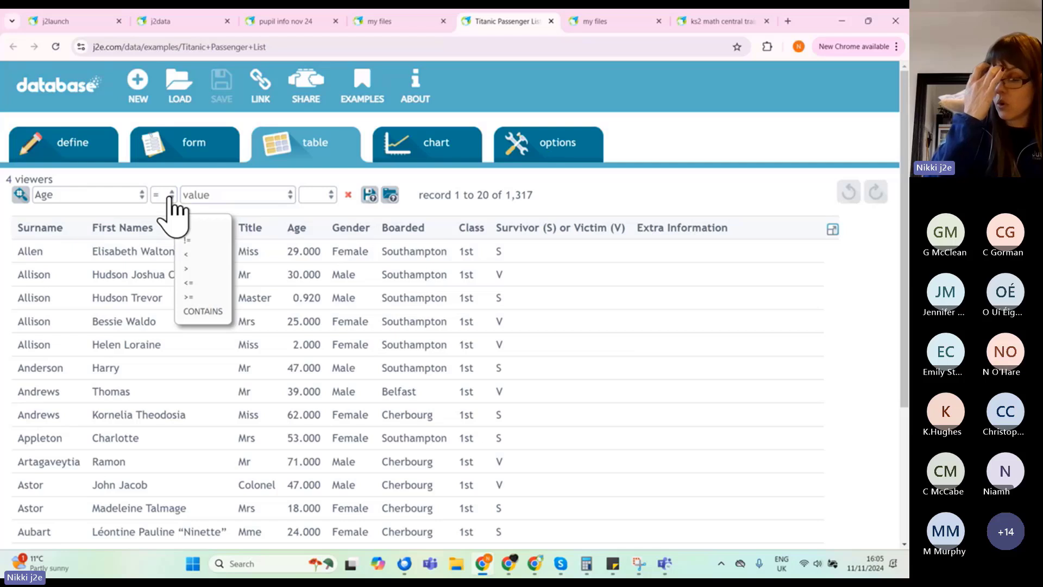
click(189, 283)
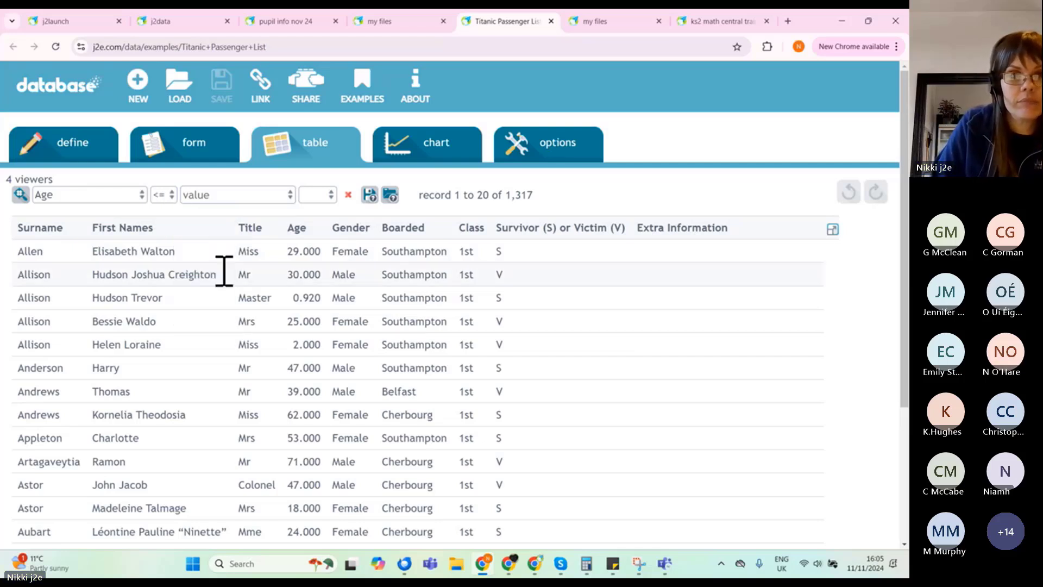
click(239, 197)
text(18)
key(Return)
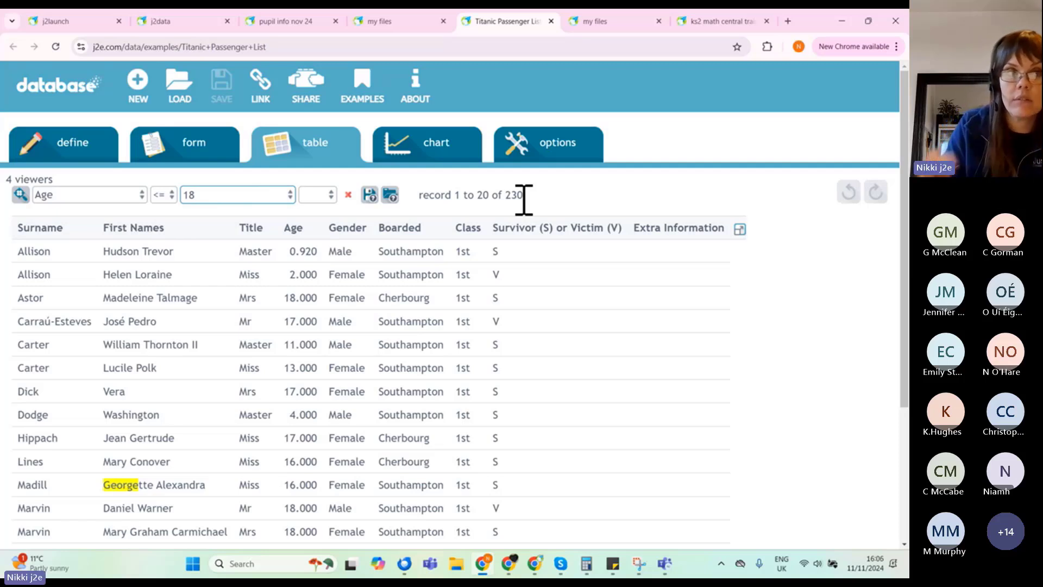
Step: Narrow the age search with an AND condition of Gender = Male
click(326, 196)
click(359, 240)
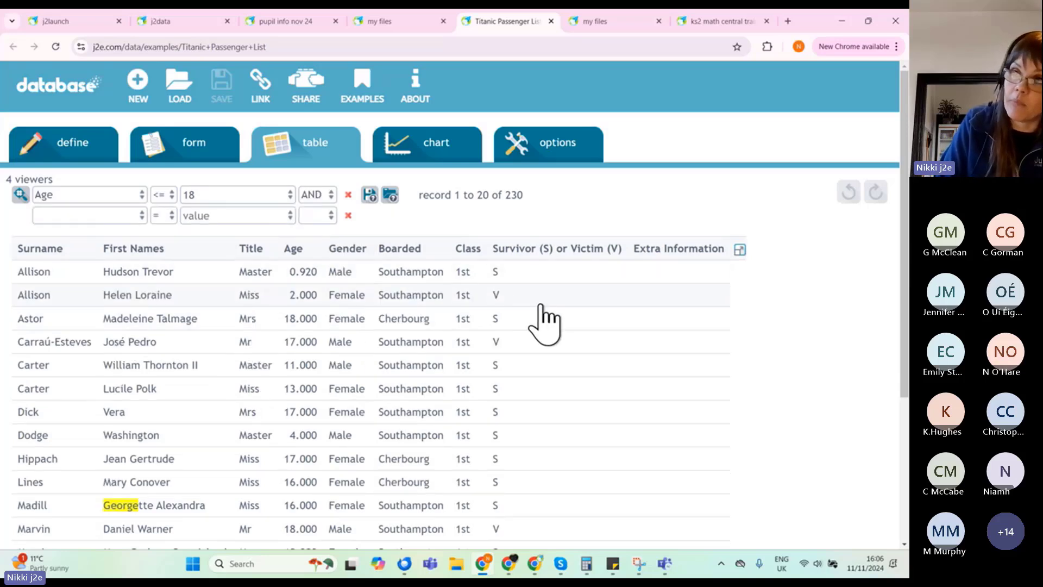
click(142, 216)
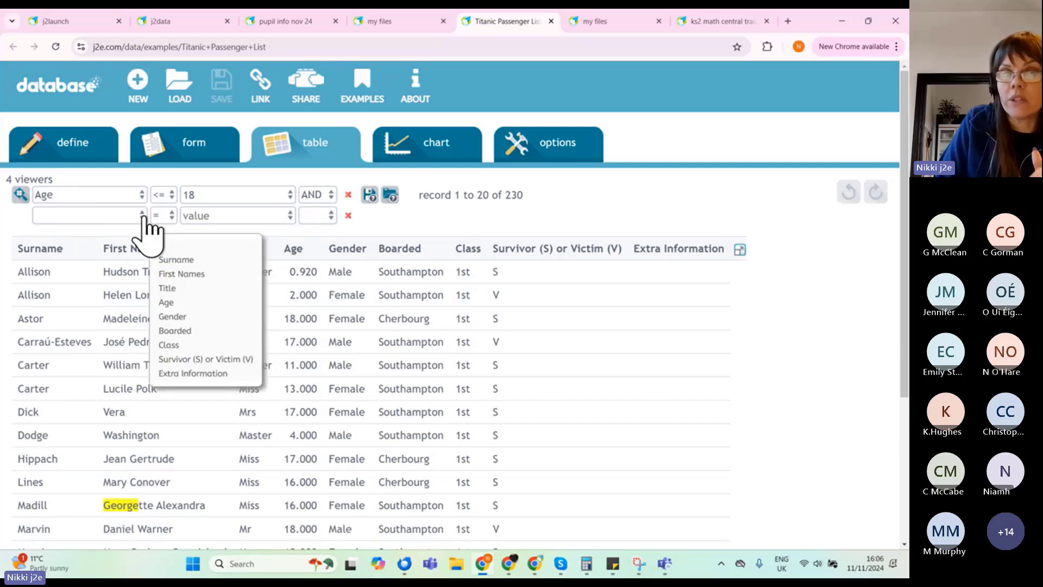
click(182, 316)
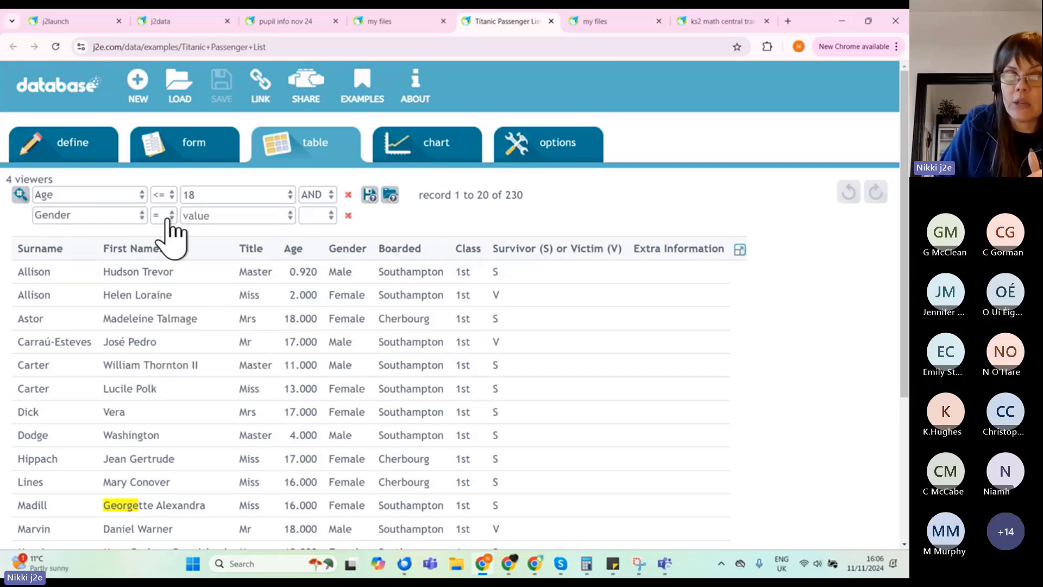
click(290, 215)
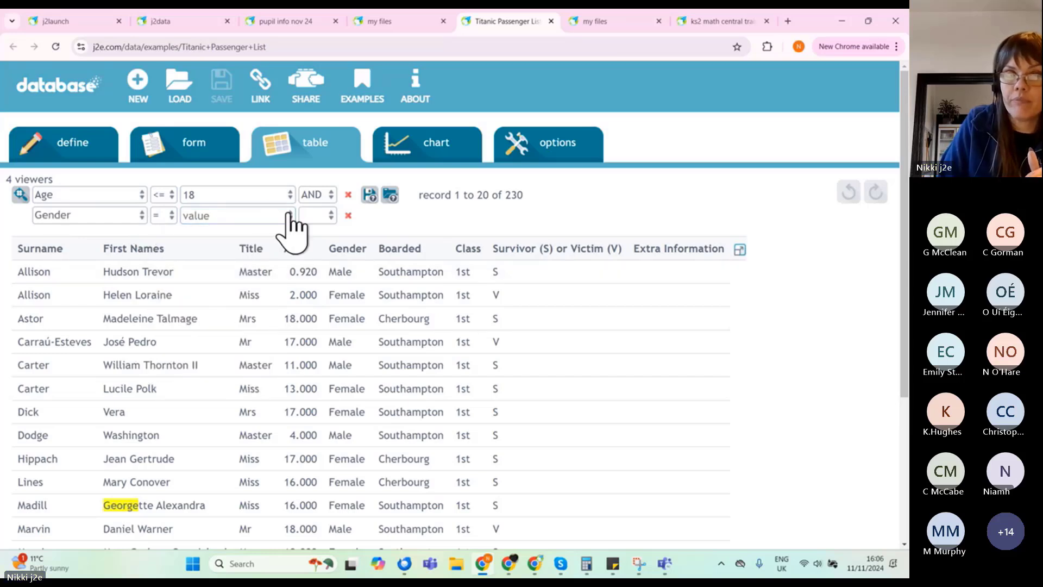
click(321, 242)
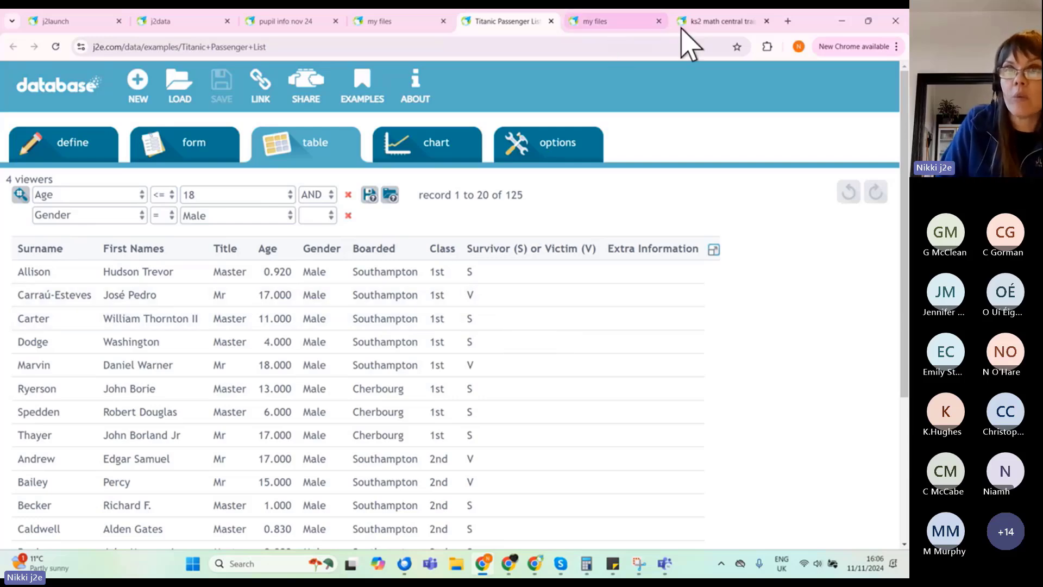
Step: Look at the Titanic Database Search worksheet in the ks2 math central training presentation and return to the passenger database
click(703, 22)
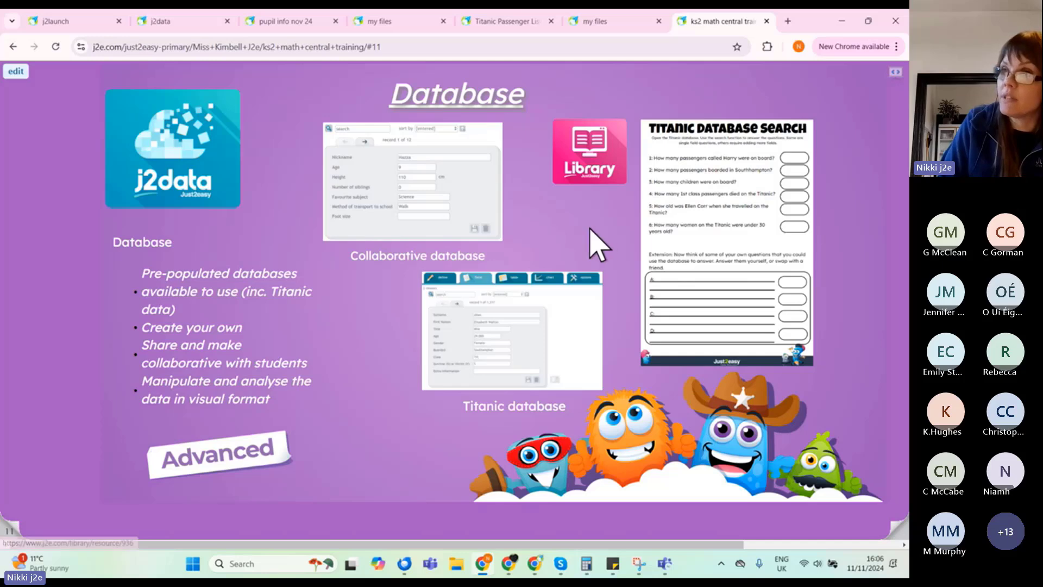
click(510, 23)
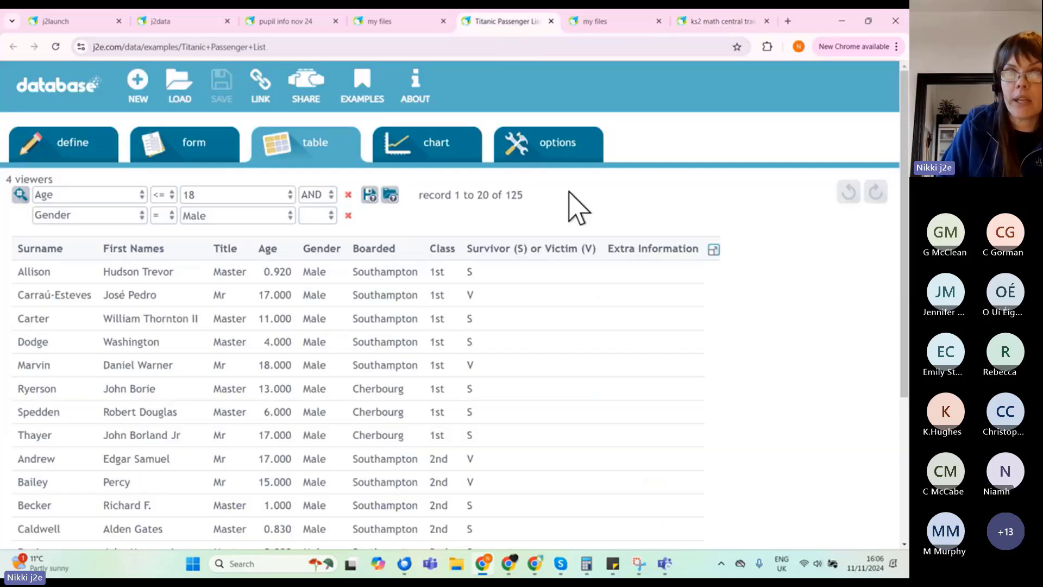
Step: Remove both the Gender and Age conditions from the advanced search
click(348, 215)
click(348, 196)
click(390, 195)
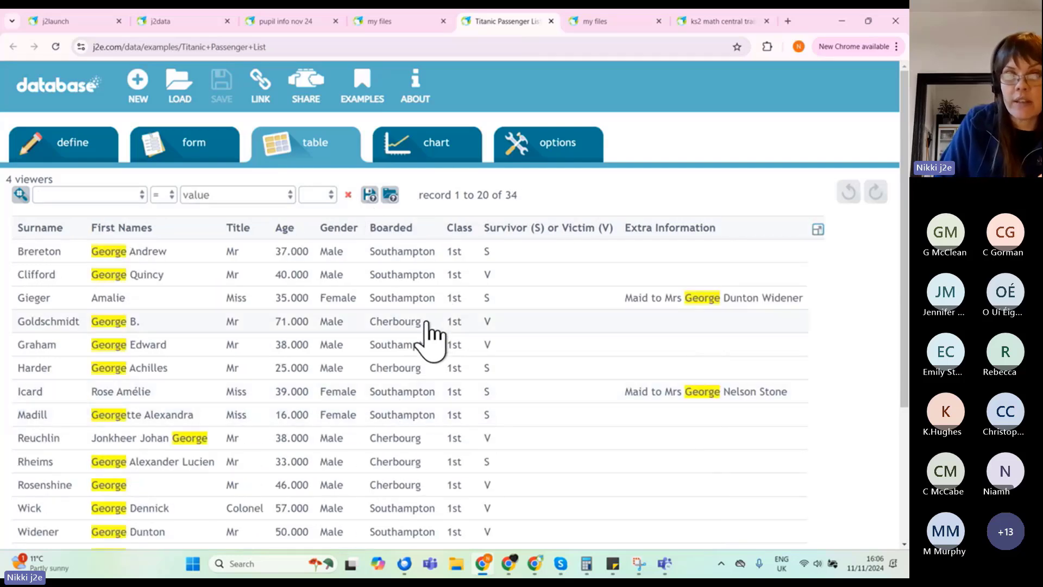
Step: Chart the passengers with Class on the x axis and inspect the 1st class bar's count
click(435, 149)
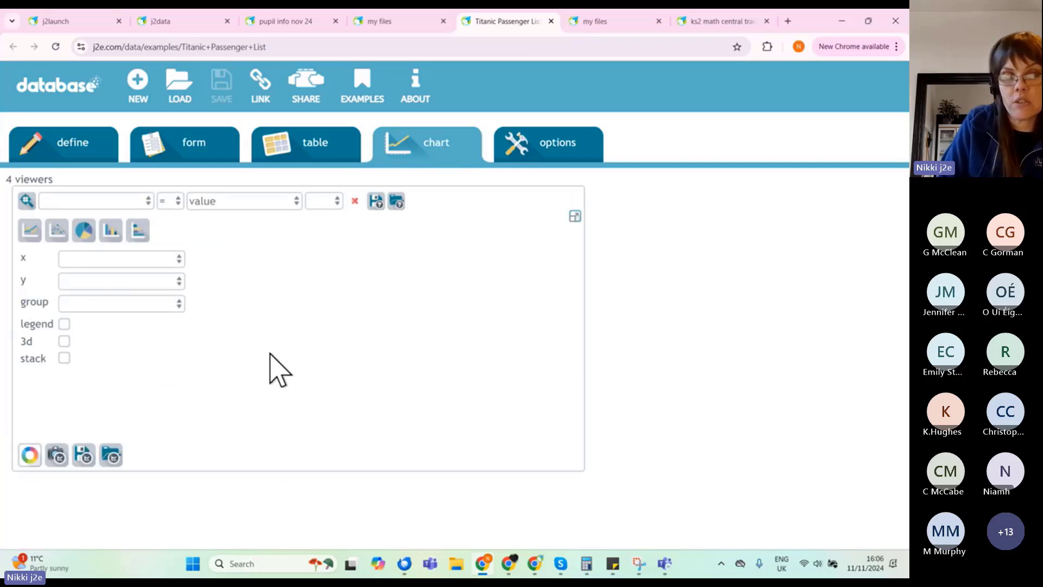
click(179, 260)
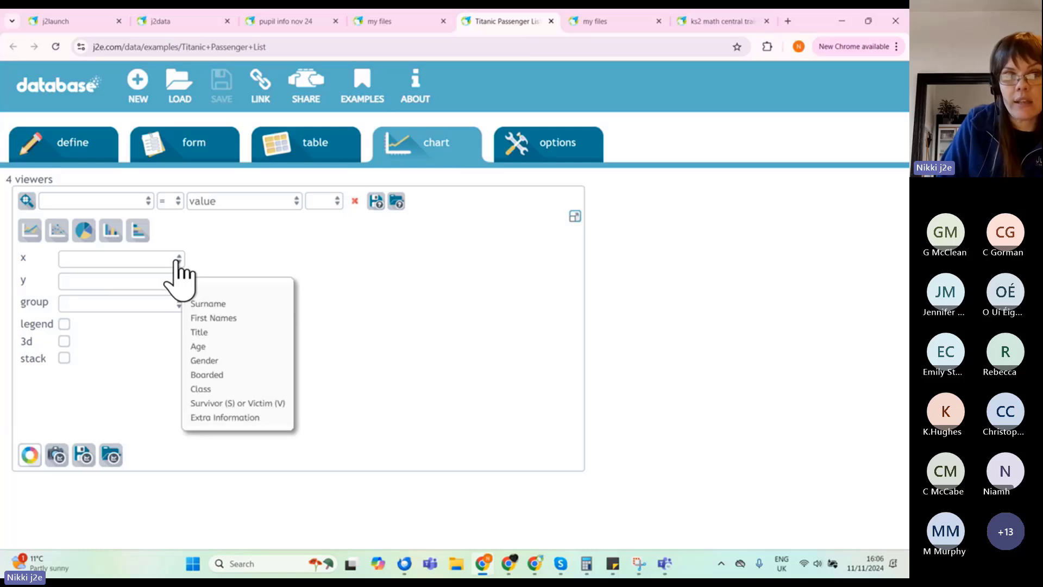
click(219, 389)
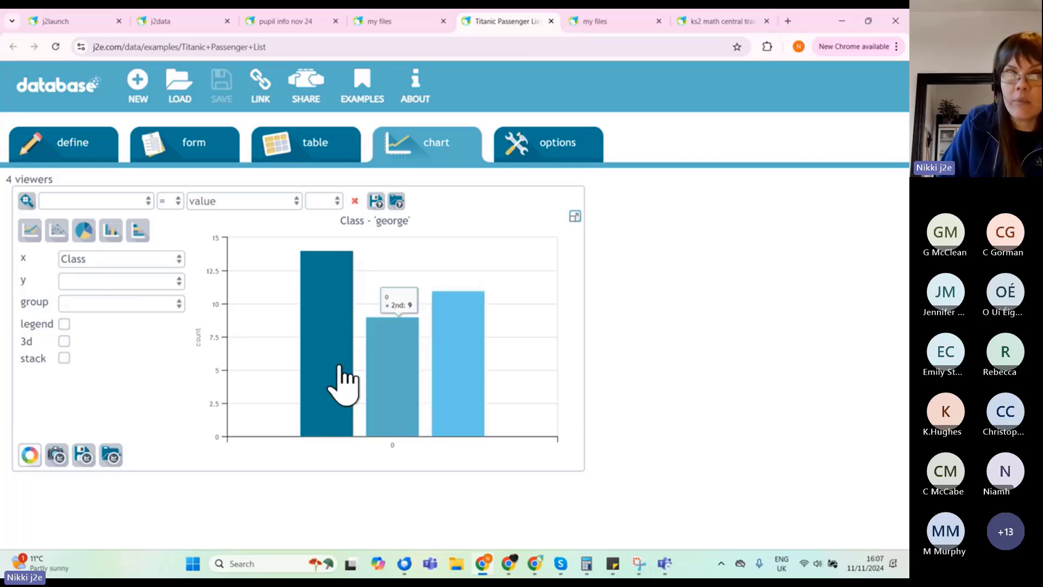
mouse_move(325, 356)
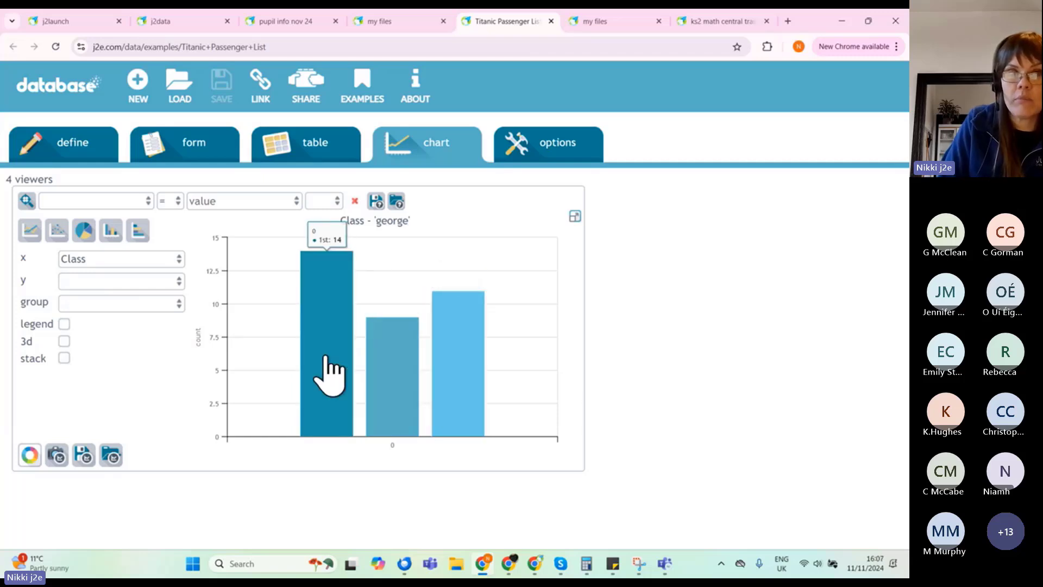
Step: Delete the remaining search condition on the chart and return to the passenger record form
click(354, 202)
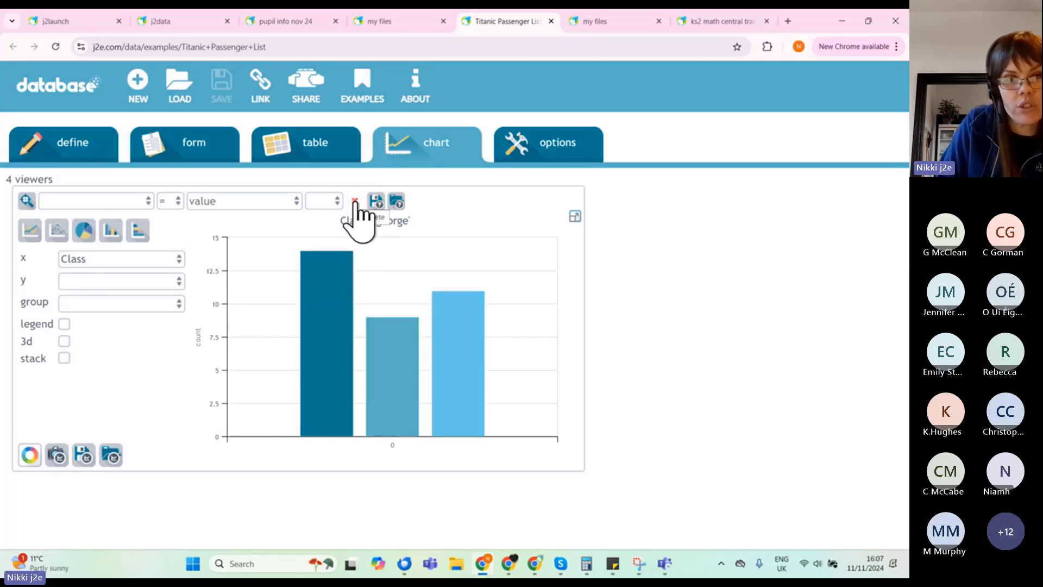
click(354, 202)
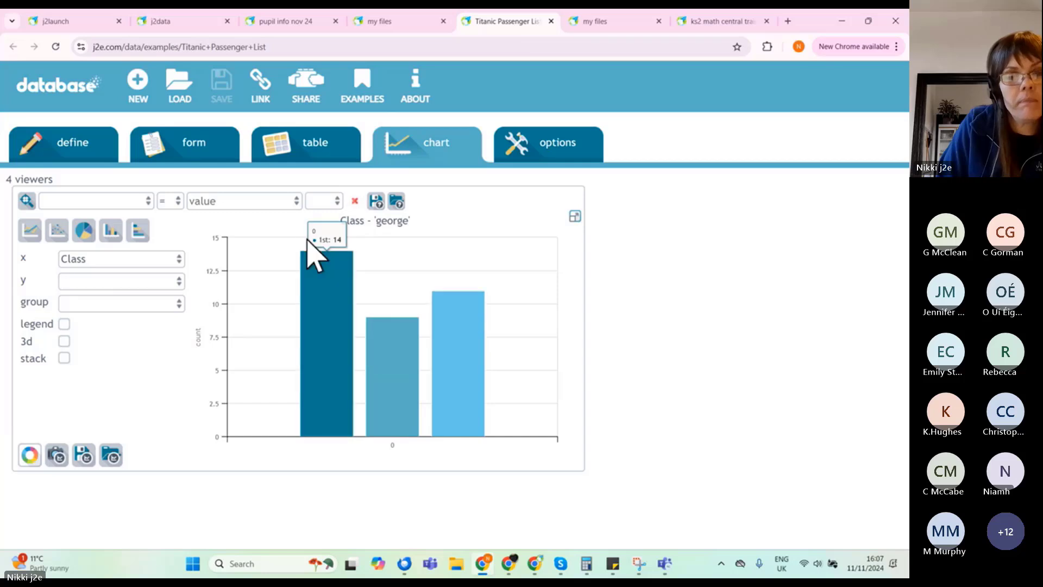
click(196, 158)
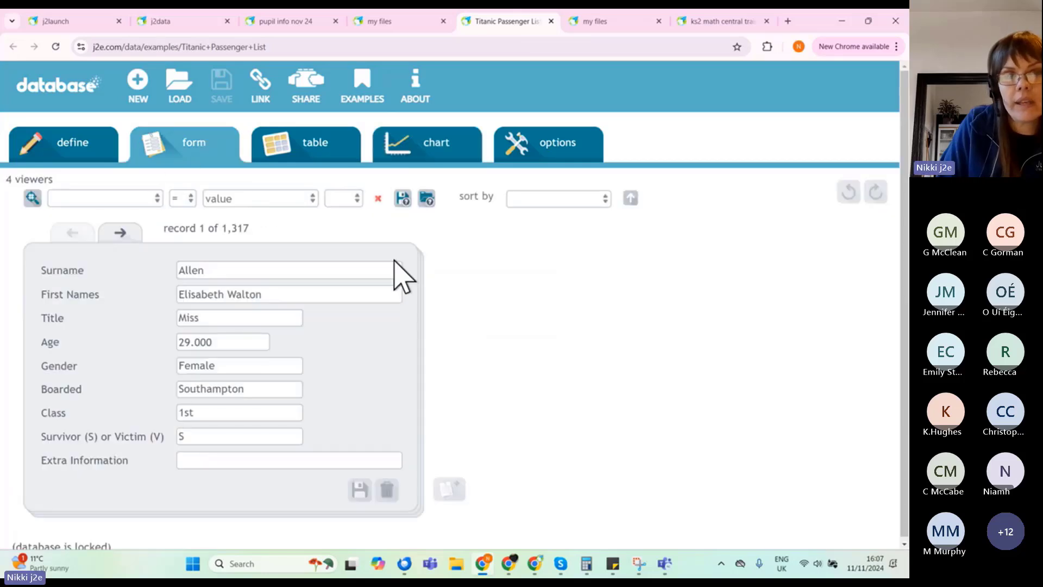
click(403, 200)
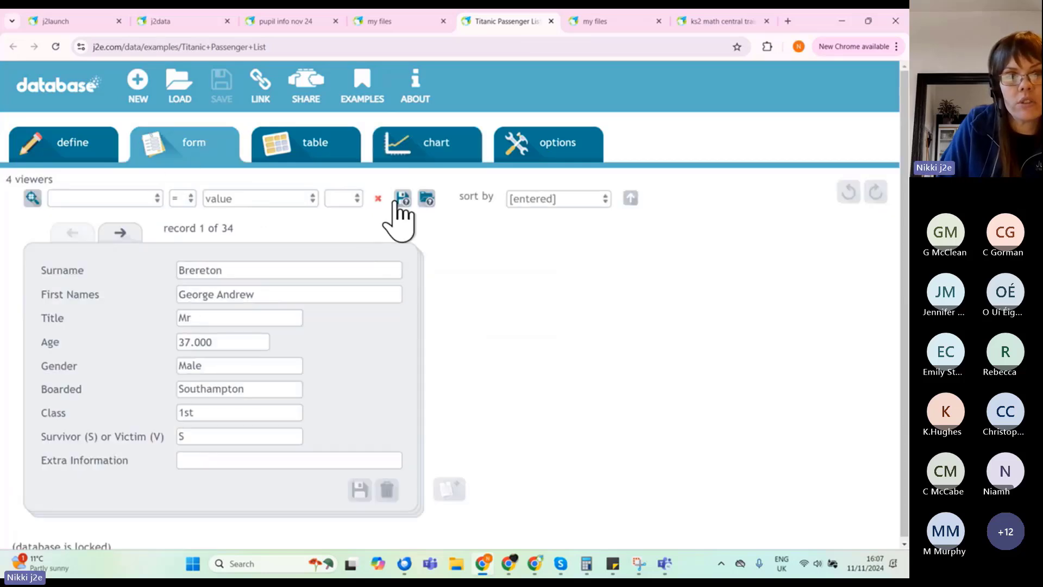
click(429, 153)
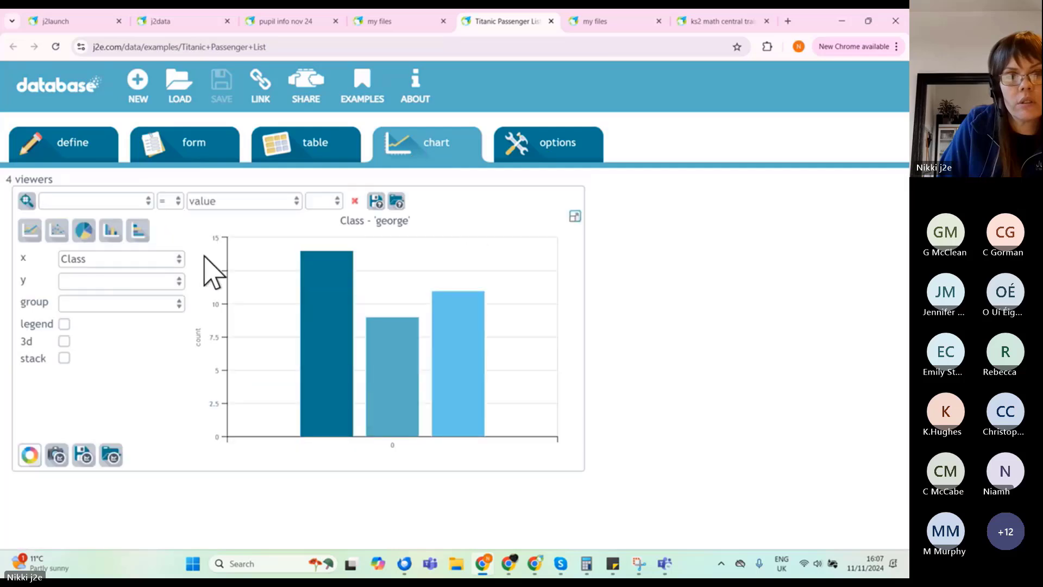
mouse_move(325, 308)
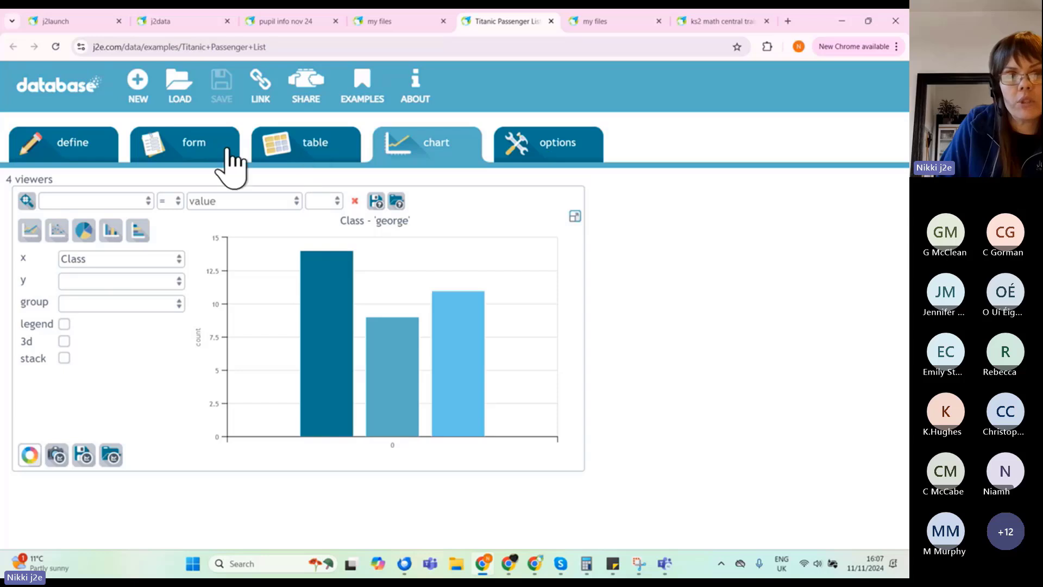
Step: Reload the passenger database to clear the leftover search and chart all passengers with Class on the x axis
click(55, 46)
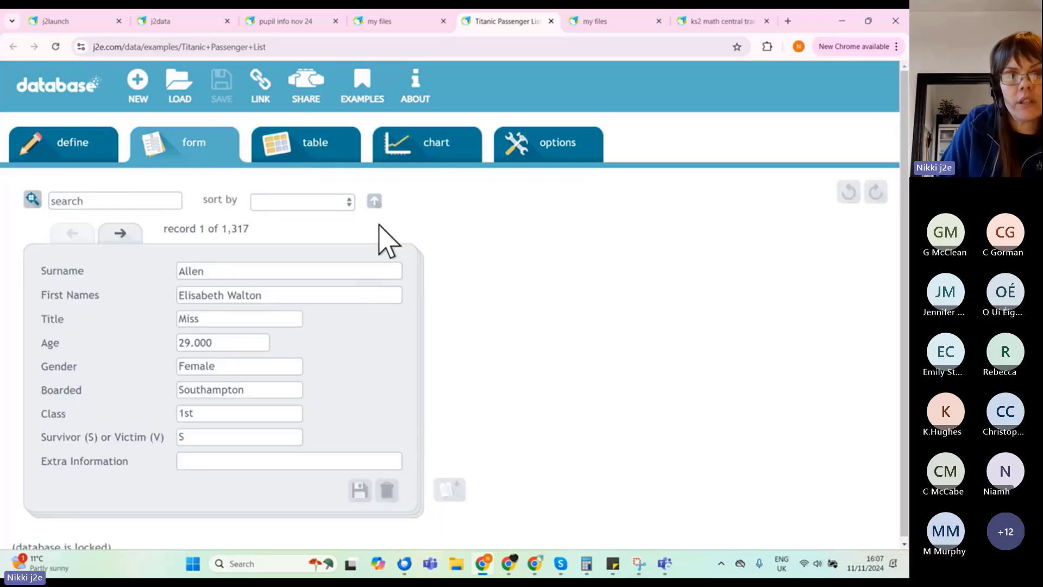
click(441, 159)
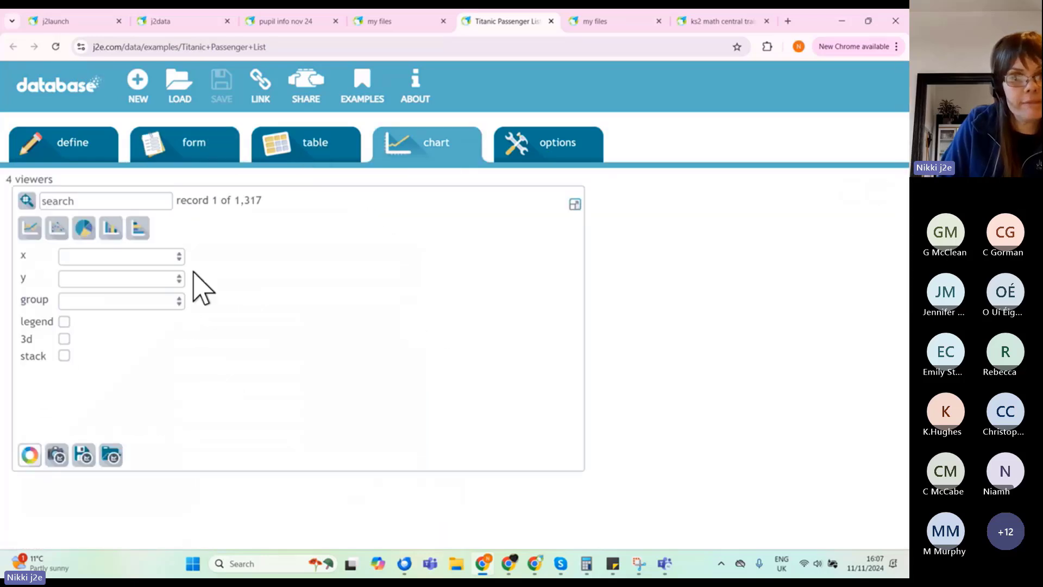
click(175, 279)
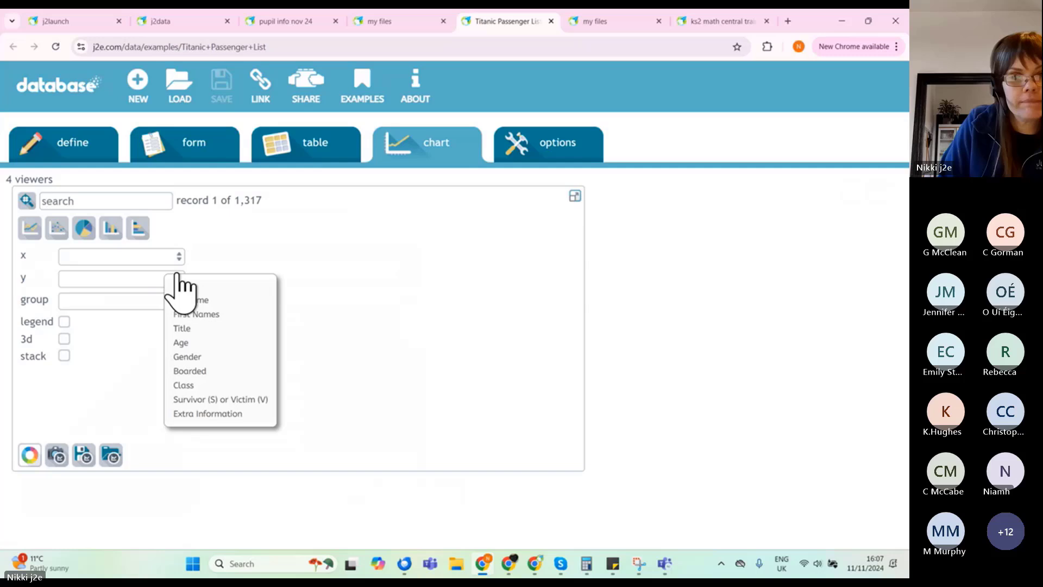
click(195, 385)
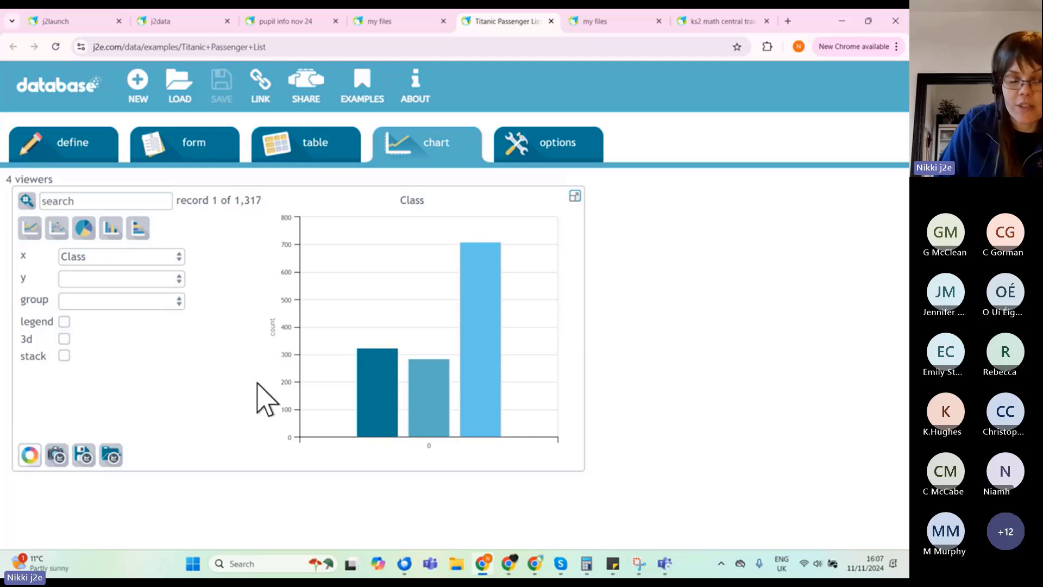
mouse_move(386, 405)
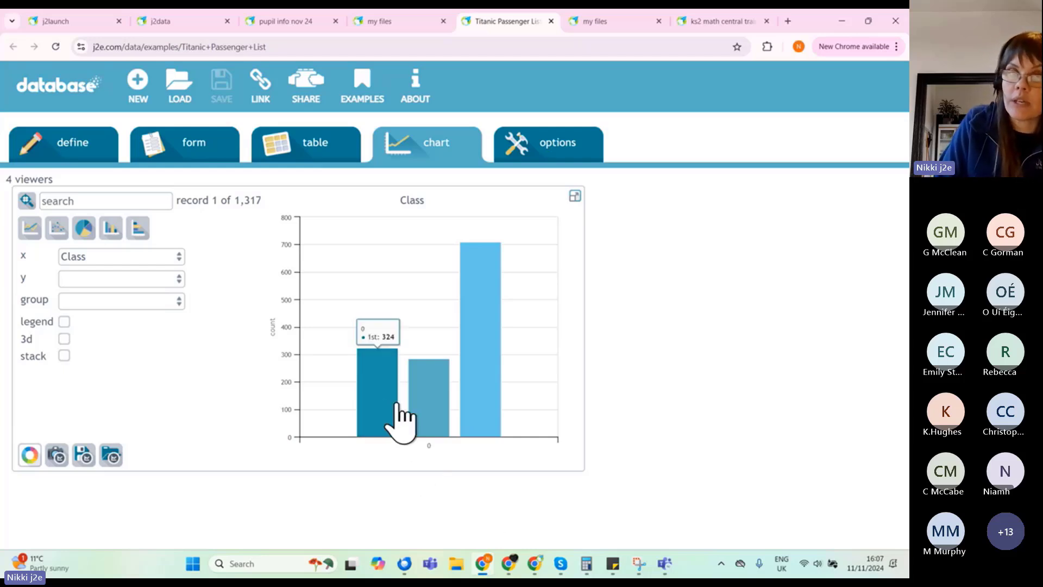
mouse_move(496, 412)
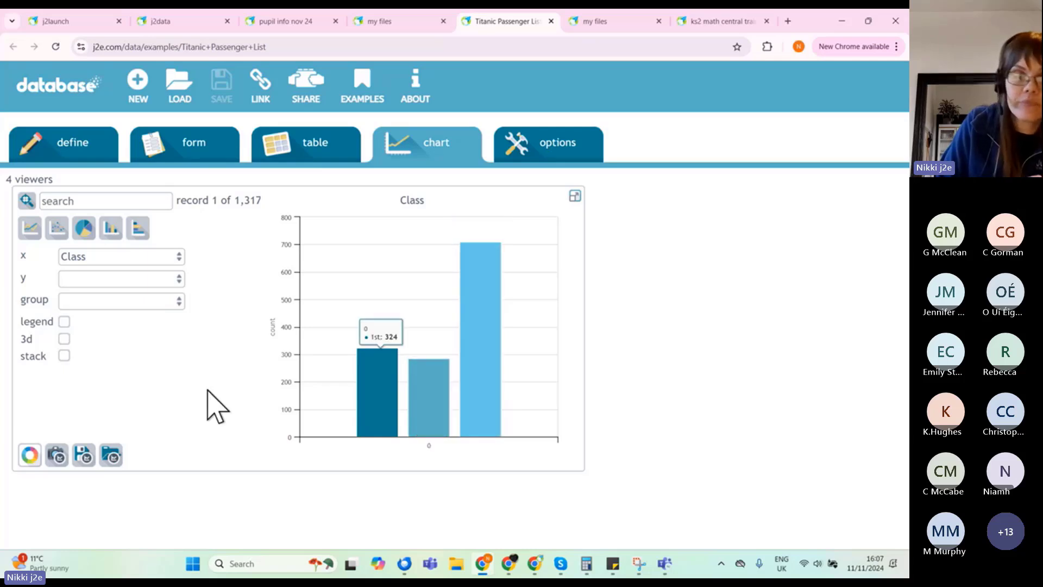
Step: Show the Class data as a pie chart with the 1st class slice pulled out and a purple, red and orange colour scheme
click(84, 228)
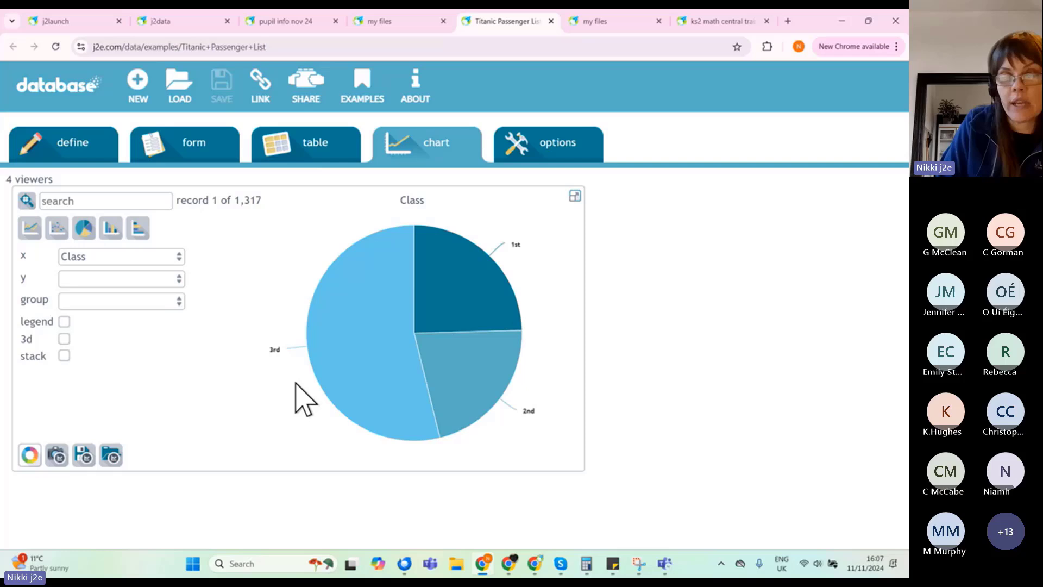
click(409, 371)
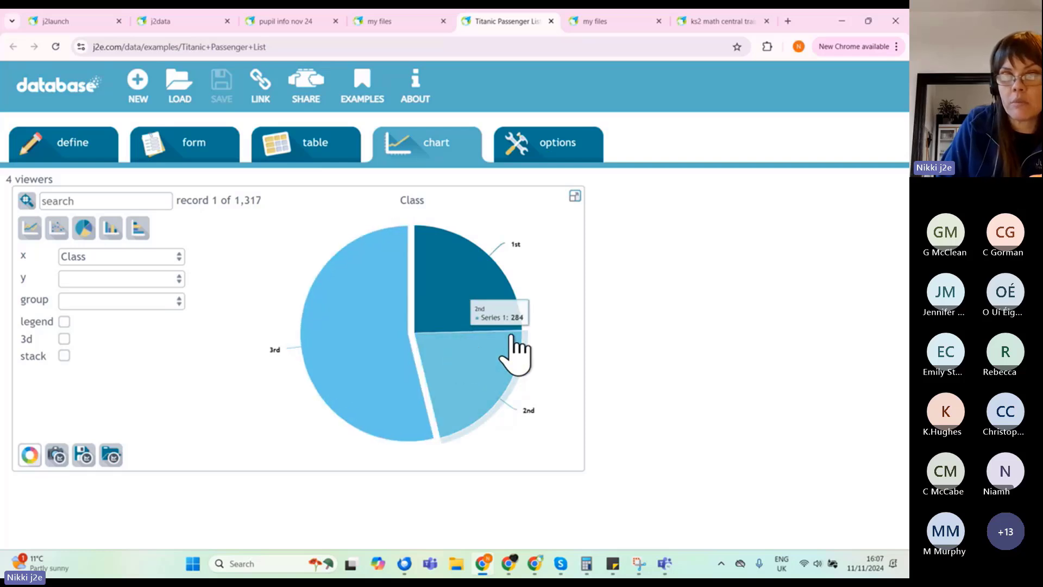
click(430, 313)
click(25, 459)
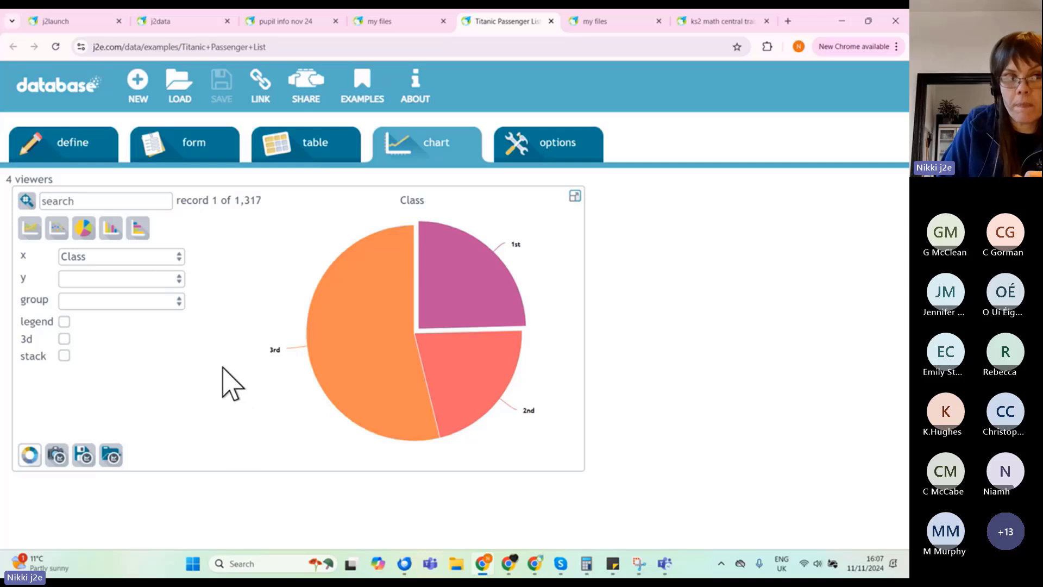
Step: Group the Class chart by Survivor (S) or Victim (V) and display it as a vertical bar chart, inspecting individual bars
click(178, 305)
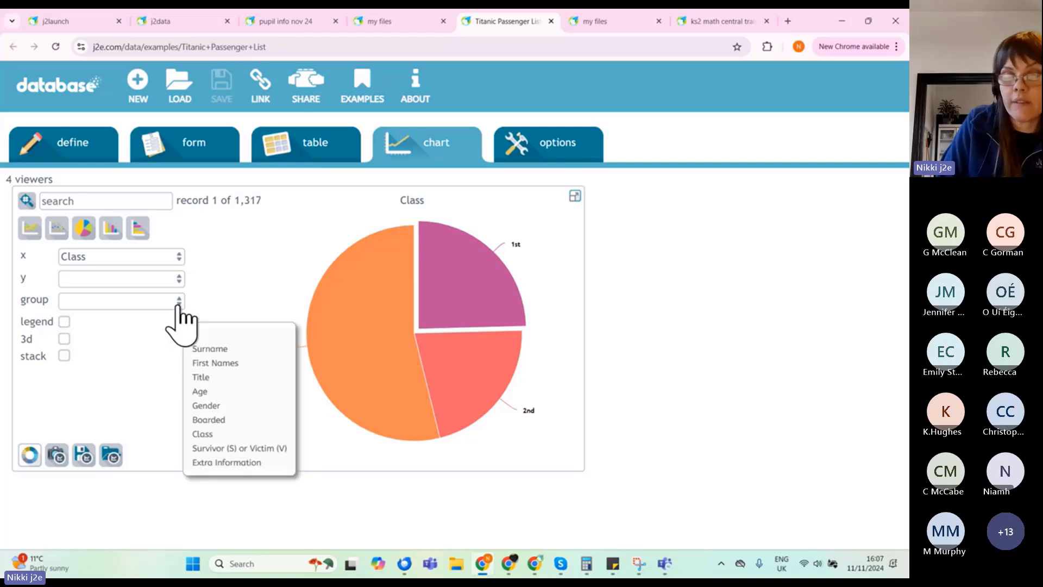
click(239, 448)
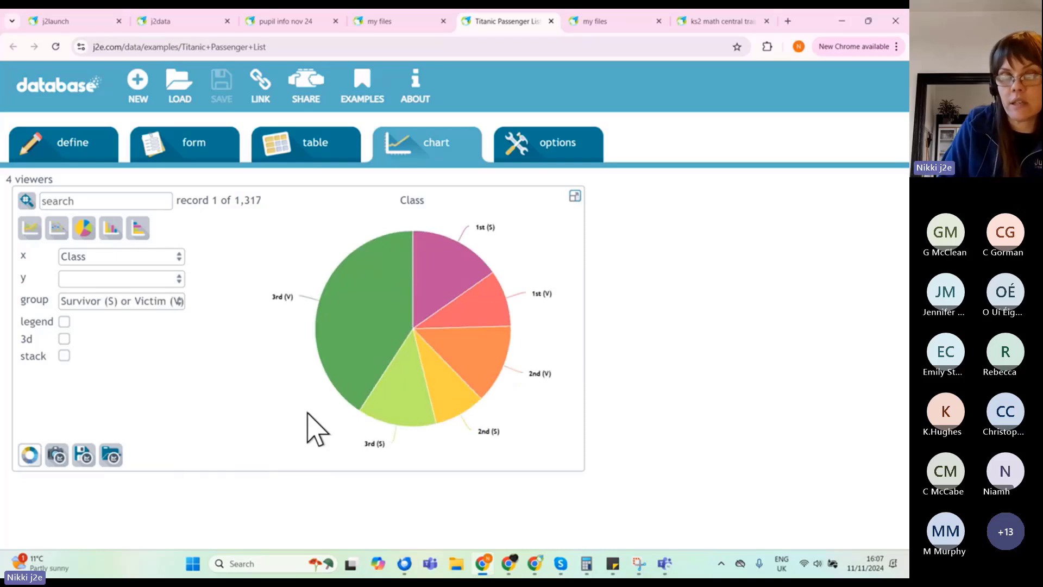
click(111, 228)
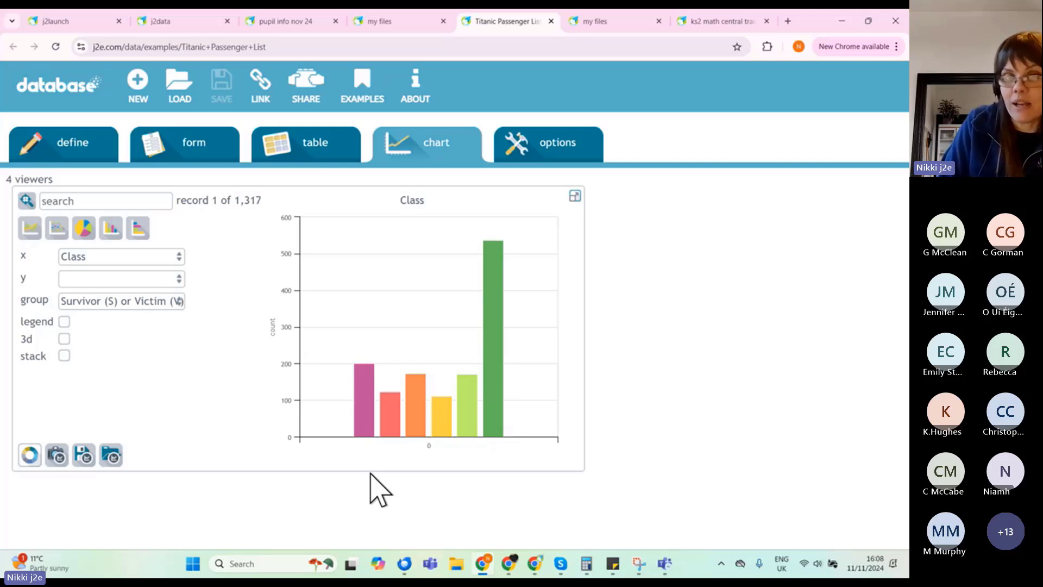
mouse_move(369, 414)
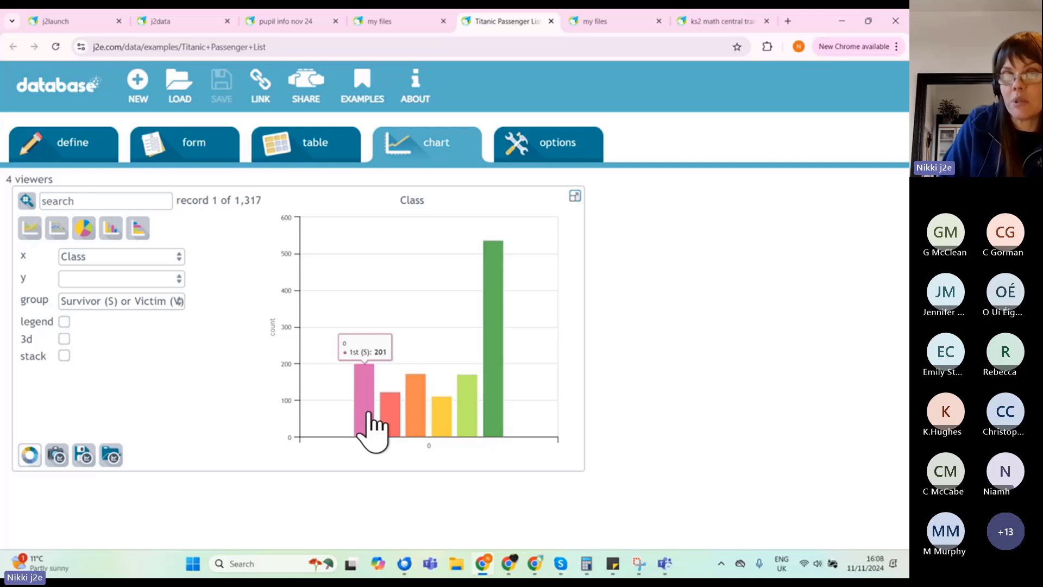
mouse_move(471, 414)
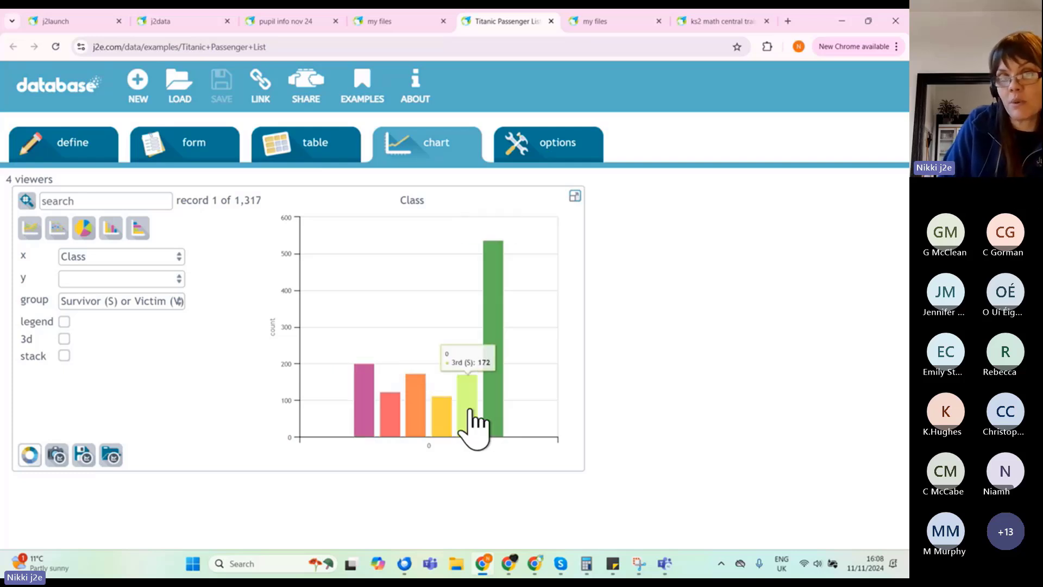
mouse_move(489, 397)
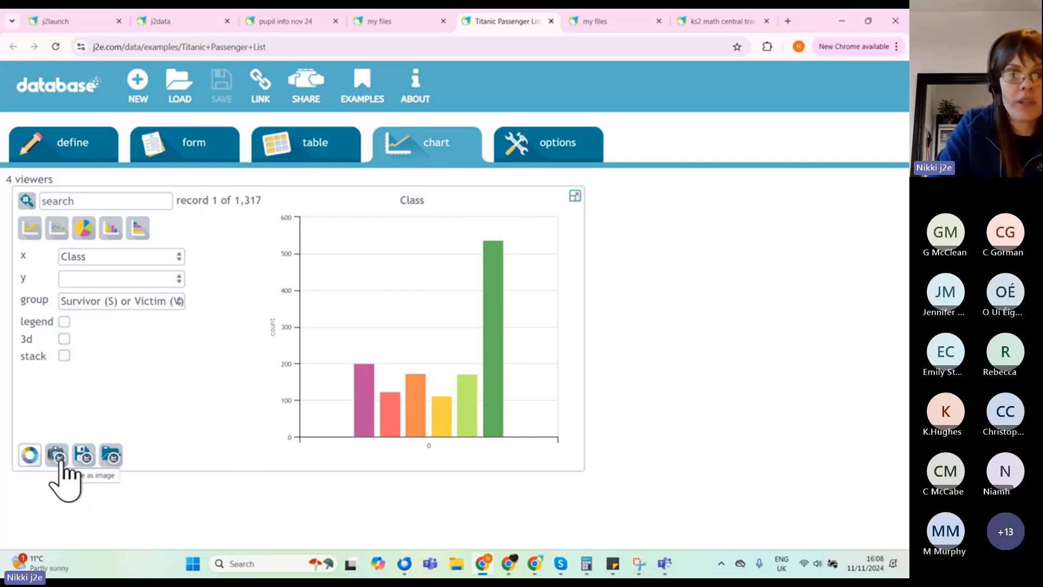
Step: Save the grouped Class bar chart as an image
scroll(61, 462, up, 5)
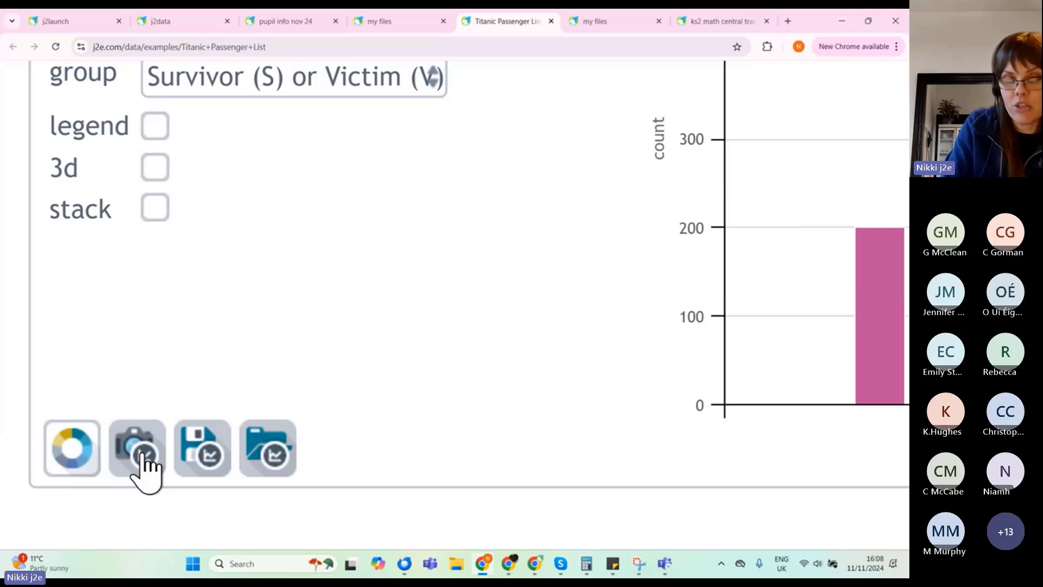
scroll(146, 469, down, 5)
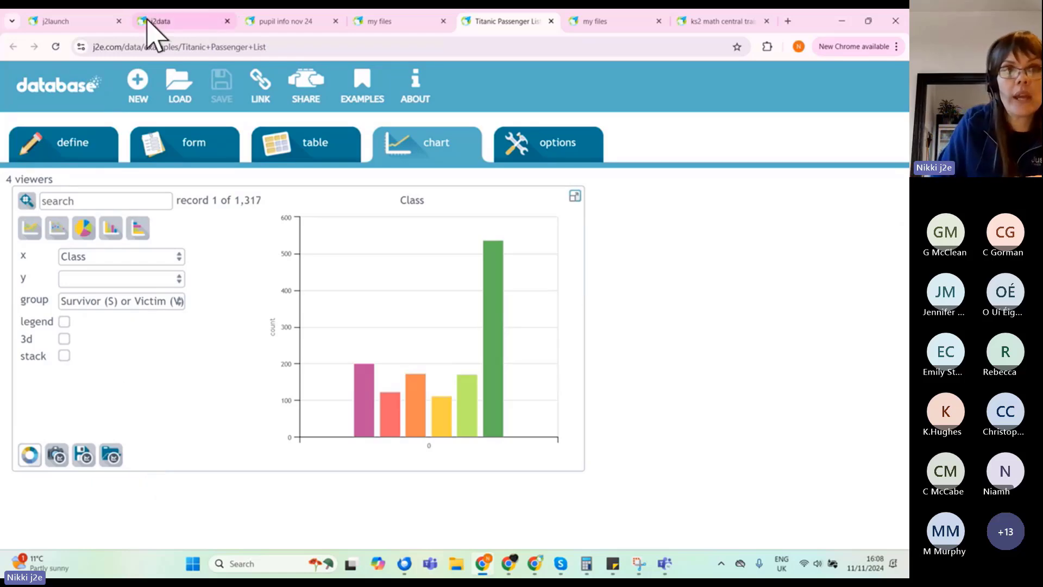
Step: Close the browser pages for j2data, pupil info nov 24 and both my files views, keeping the Titanic Passenger List open
click(373, 24)
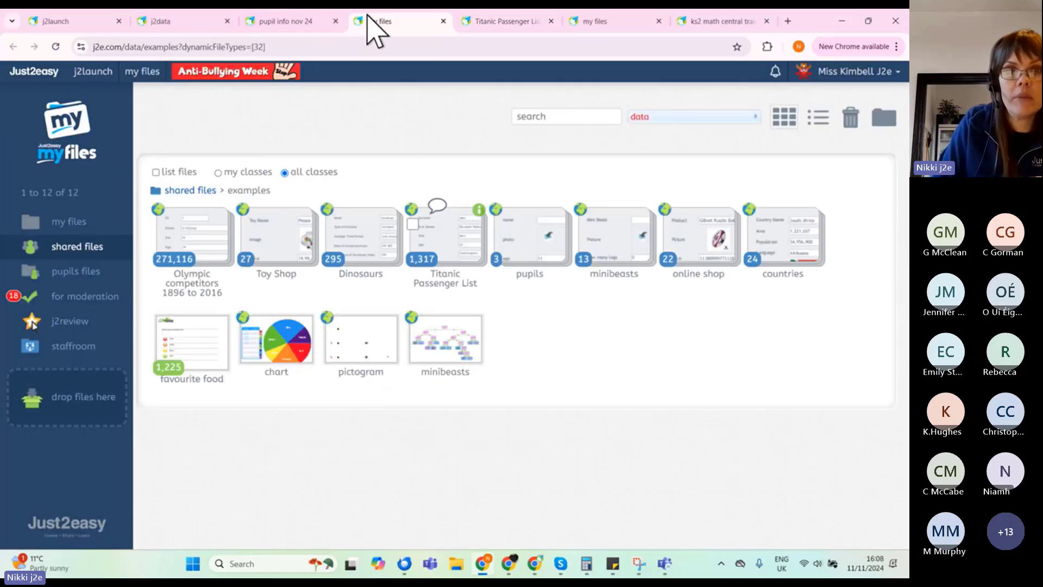
click(444, 21)
click(336, 21)
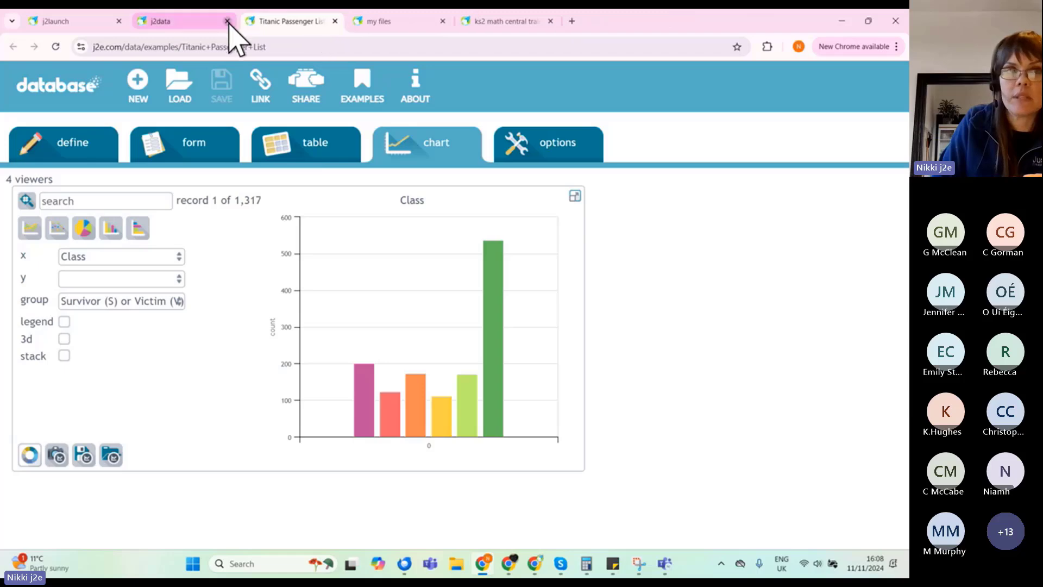
click(227, 22)
click(335, 22)
Step: Open my files from j2launch and preview the saved Class-24 chart image, closing the preview again
click(81, 21)
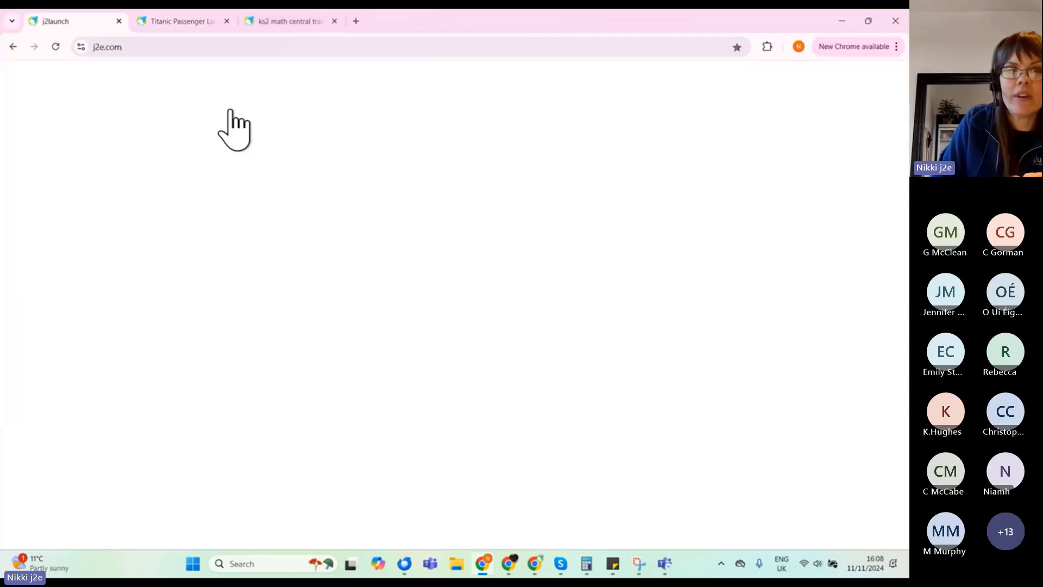
click(284, 186)
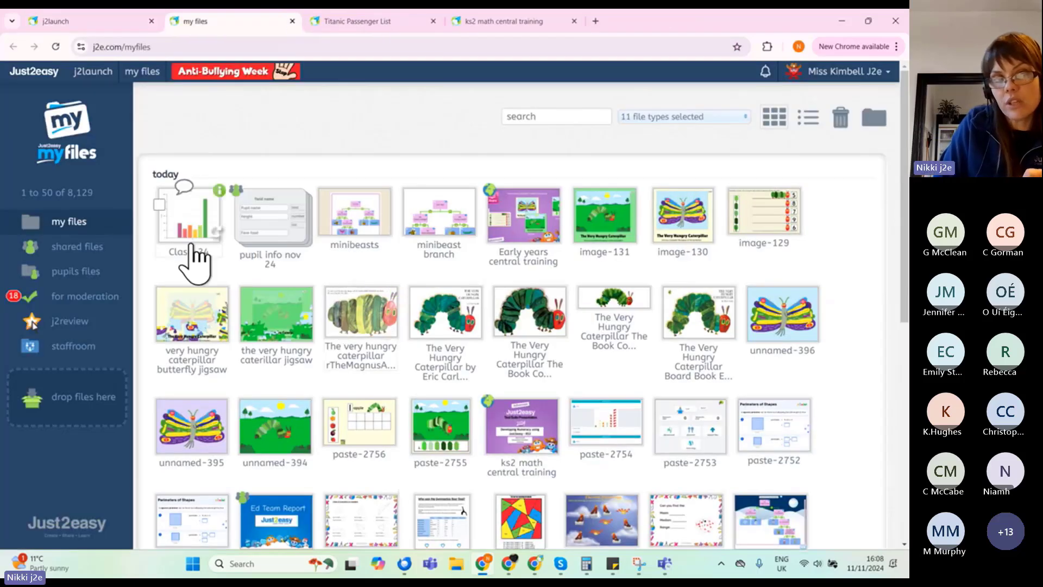
click(194, 222)
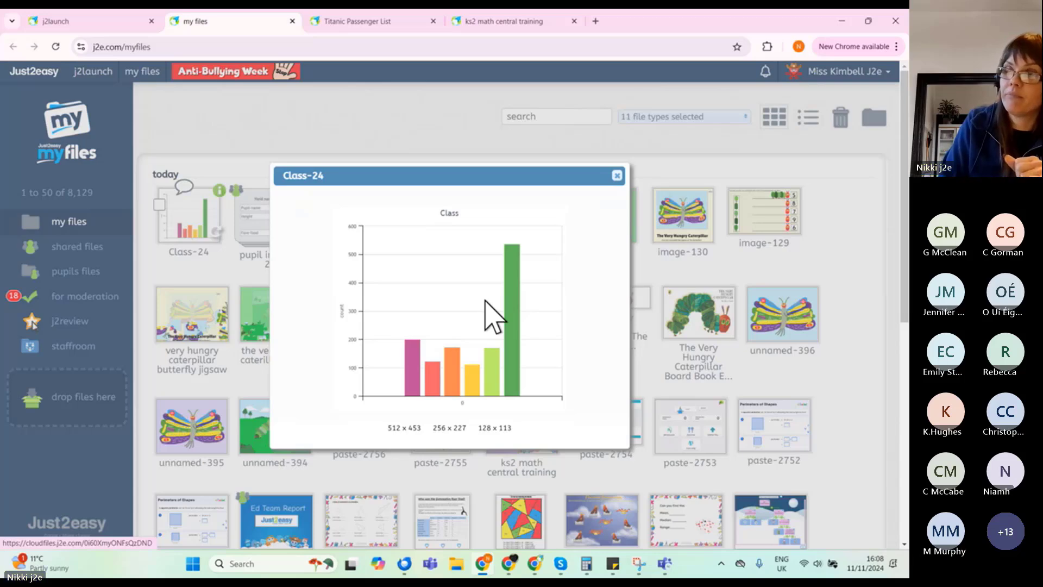
click(617, 176)
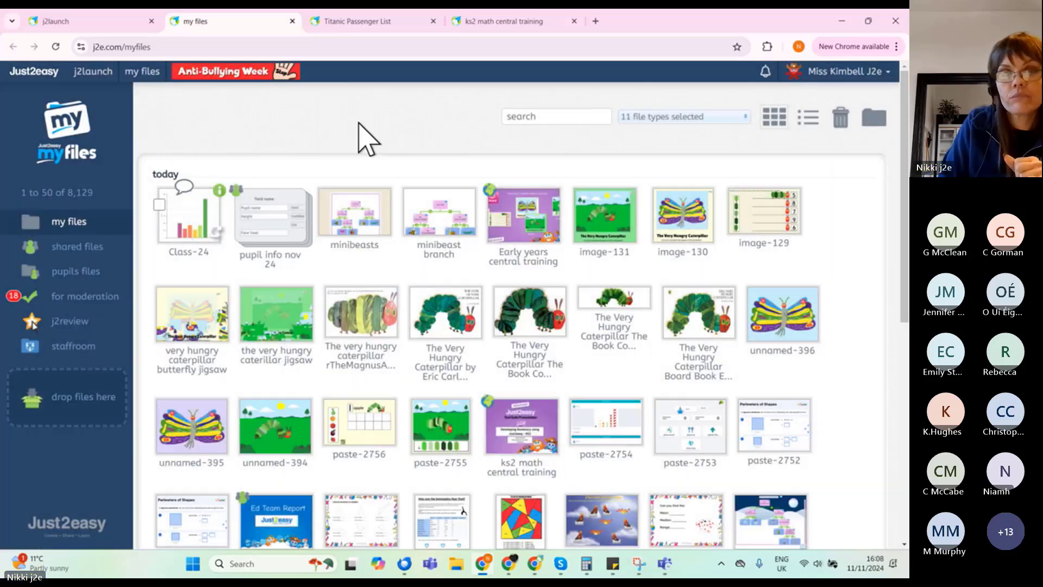
Step: Return to the ks2 math central training presentation and advance past j2code - LOGO to the Measuring tools page
click(373, 22)
click(481, 22)
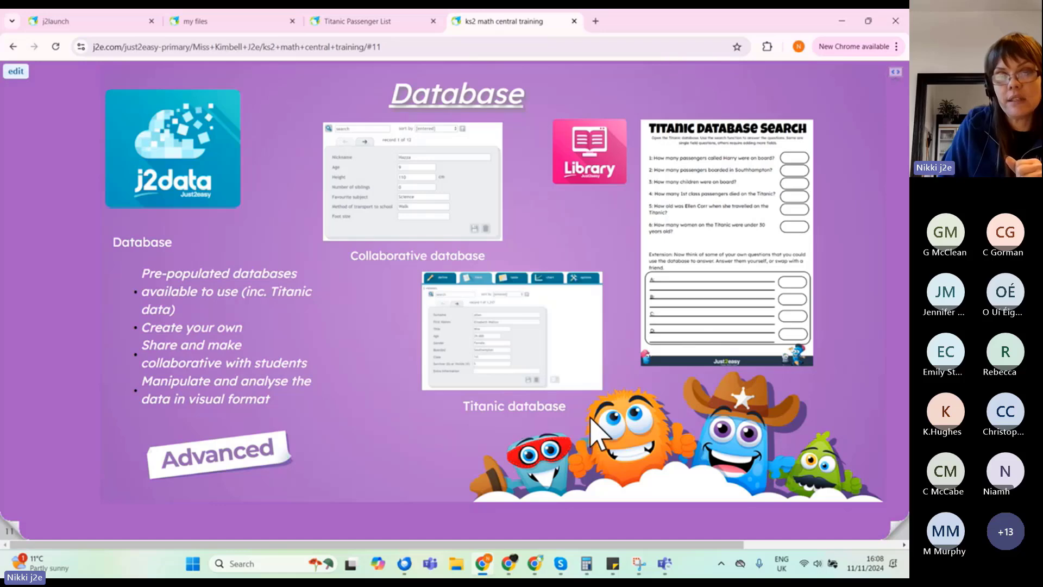
click(896, 533)
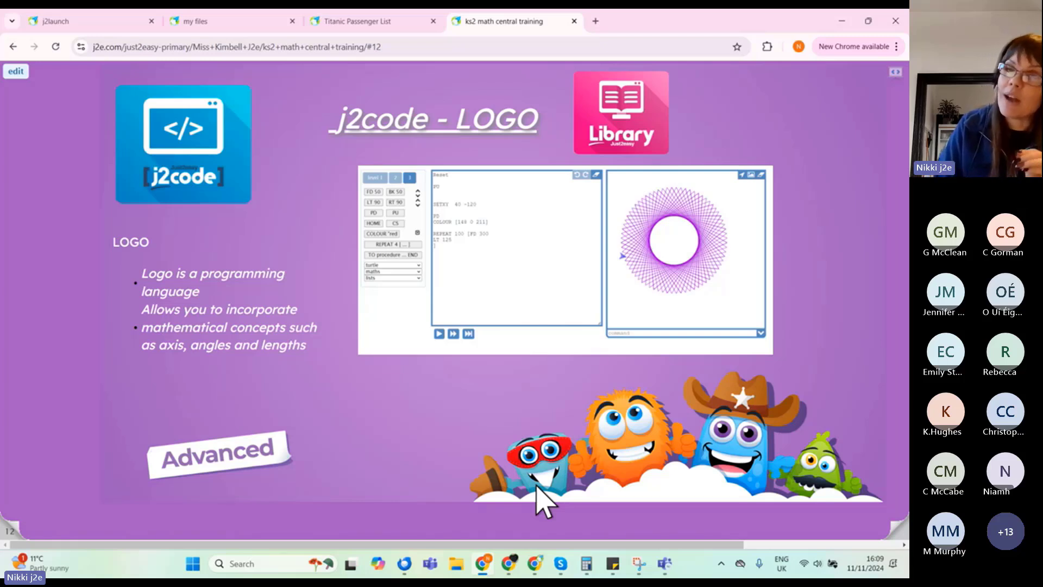
click(895, 535)
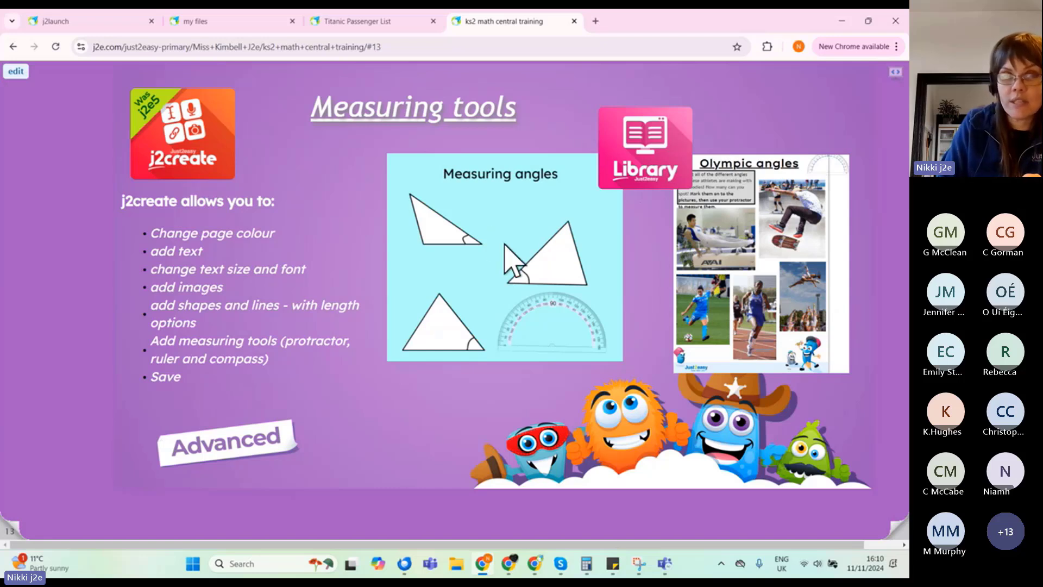
Step: Put the Measuring tools page into edit mode and look closely at the Measure tools option
click(14, 71)
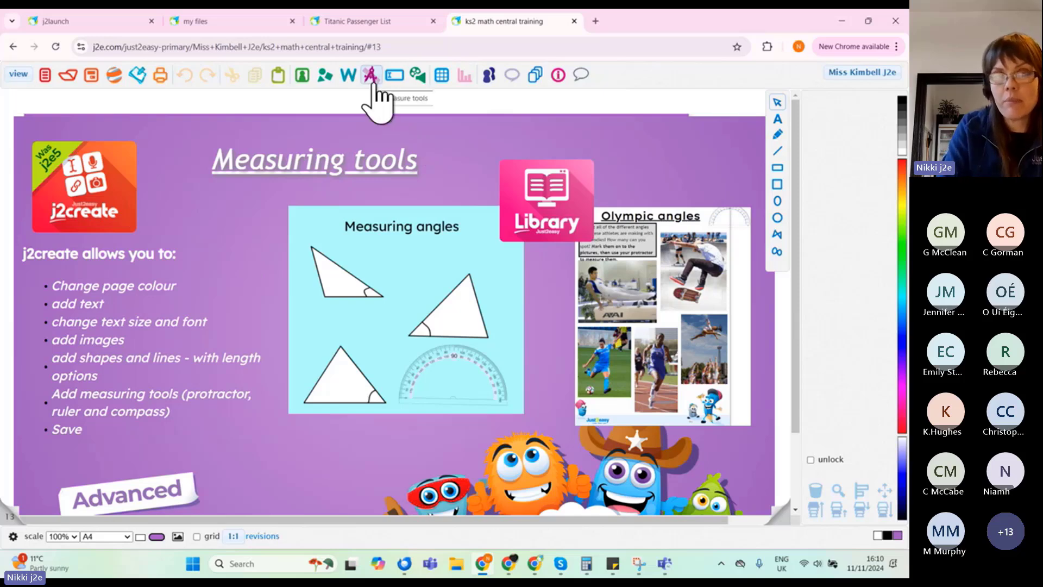
scroll(374, 84, up, 5)
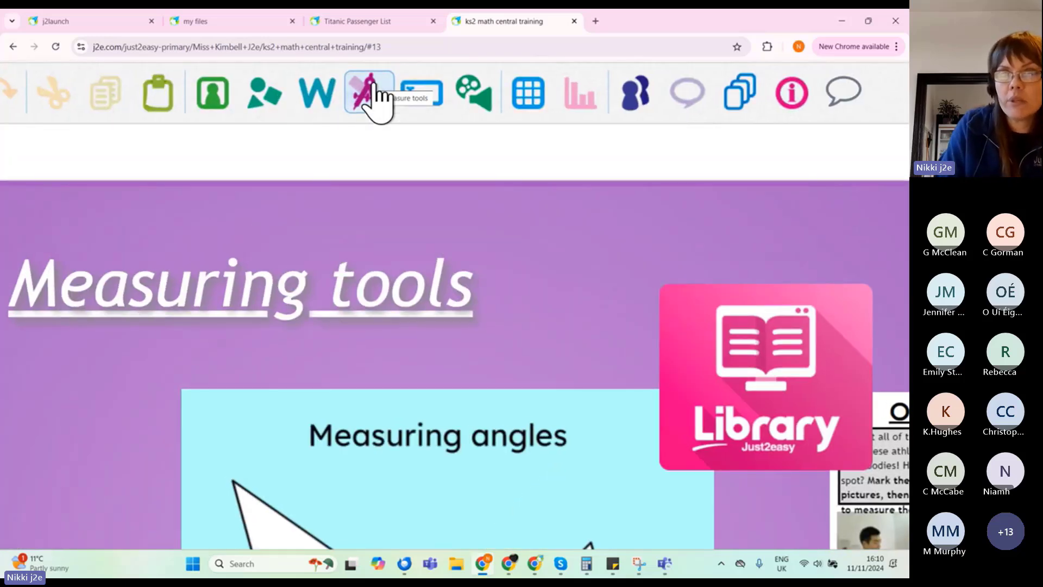